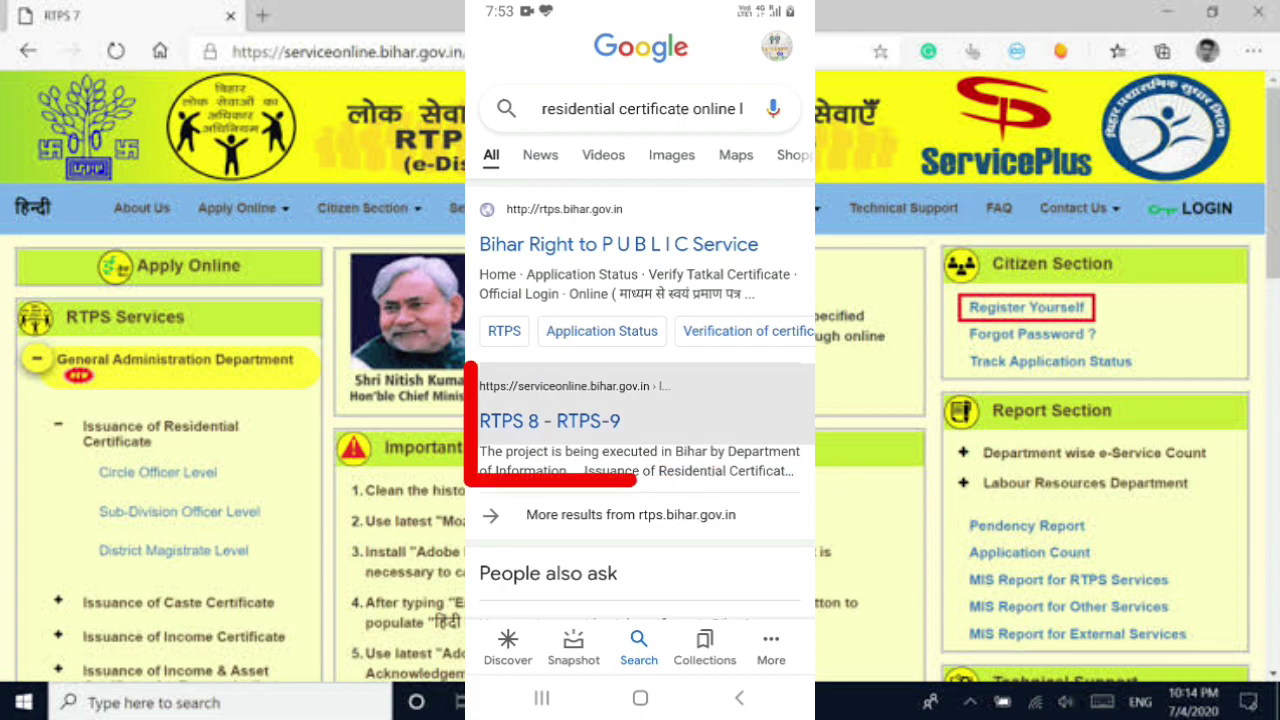
Open the RTPS 8 search result on the phone
left_click(549, 420)
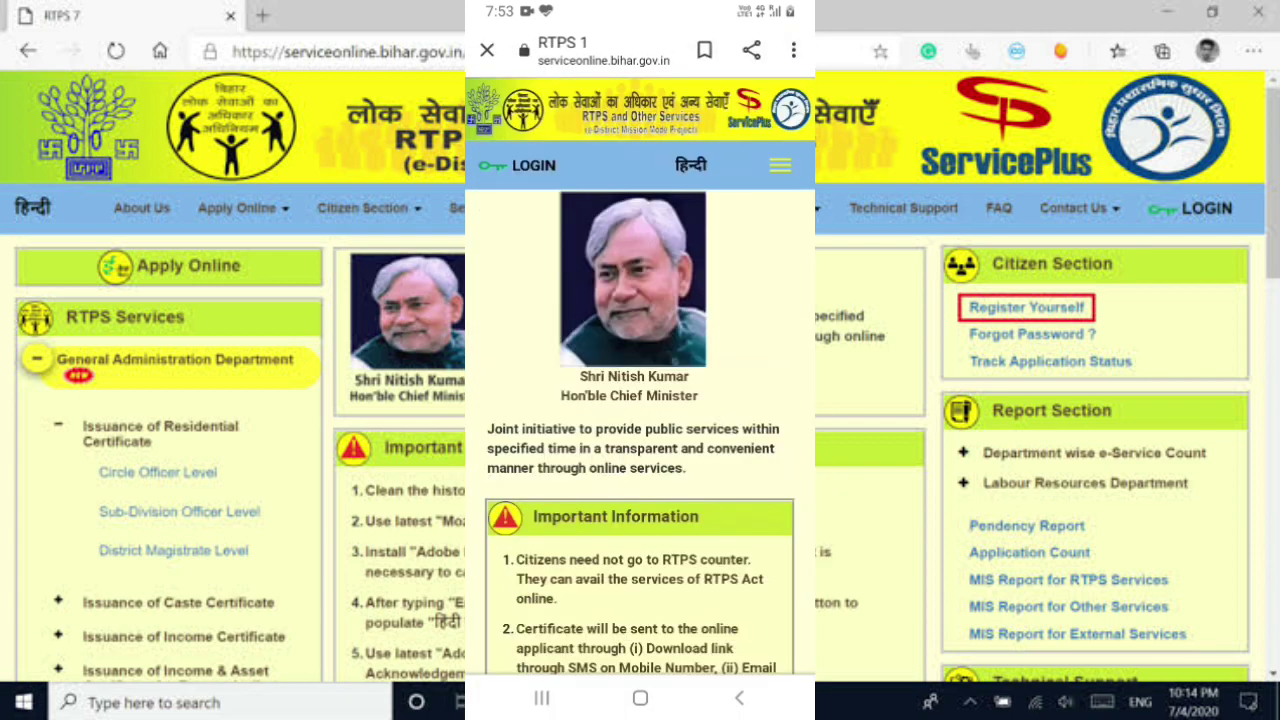
scroll(640, 400, "down", 5)
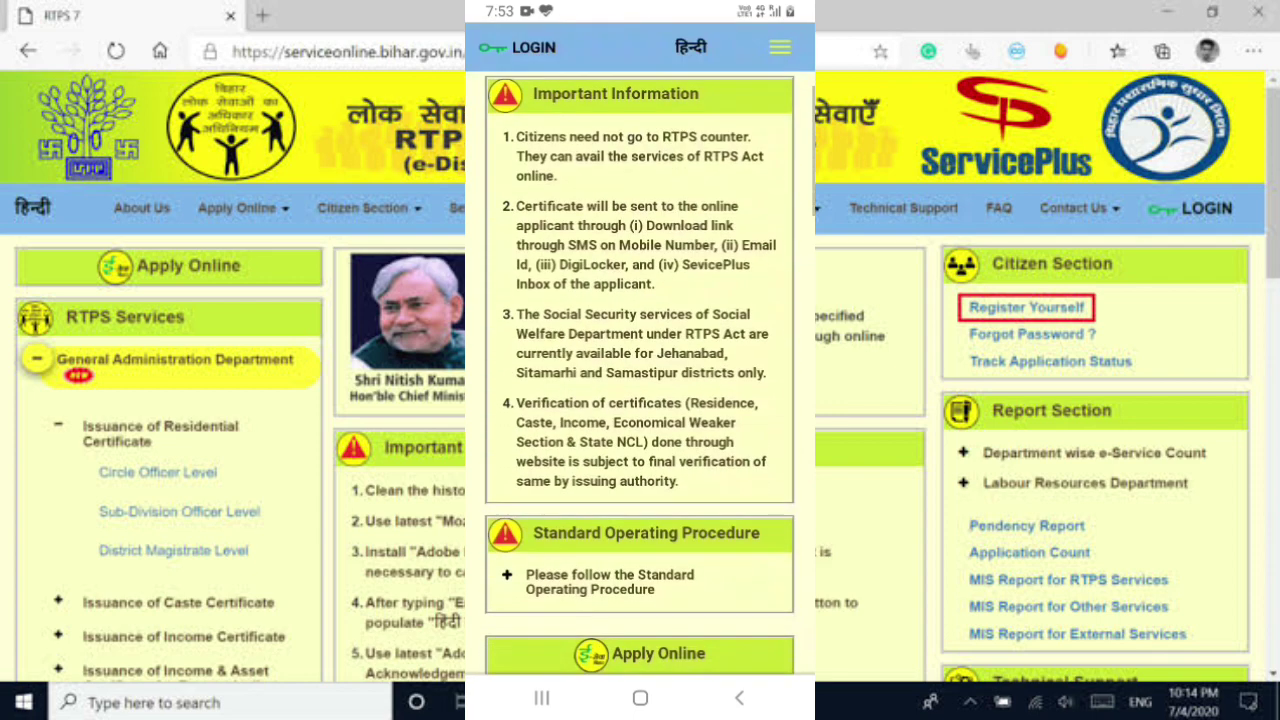
scroll(640, 400, "up", 5)
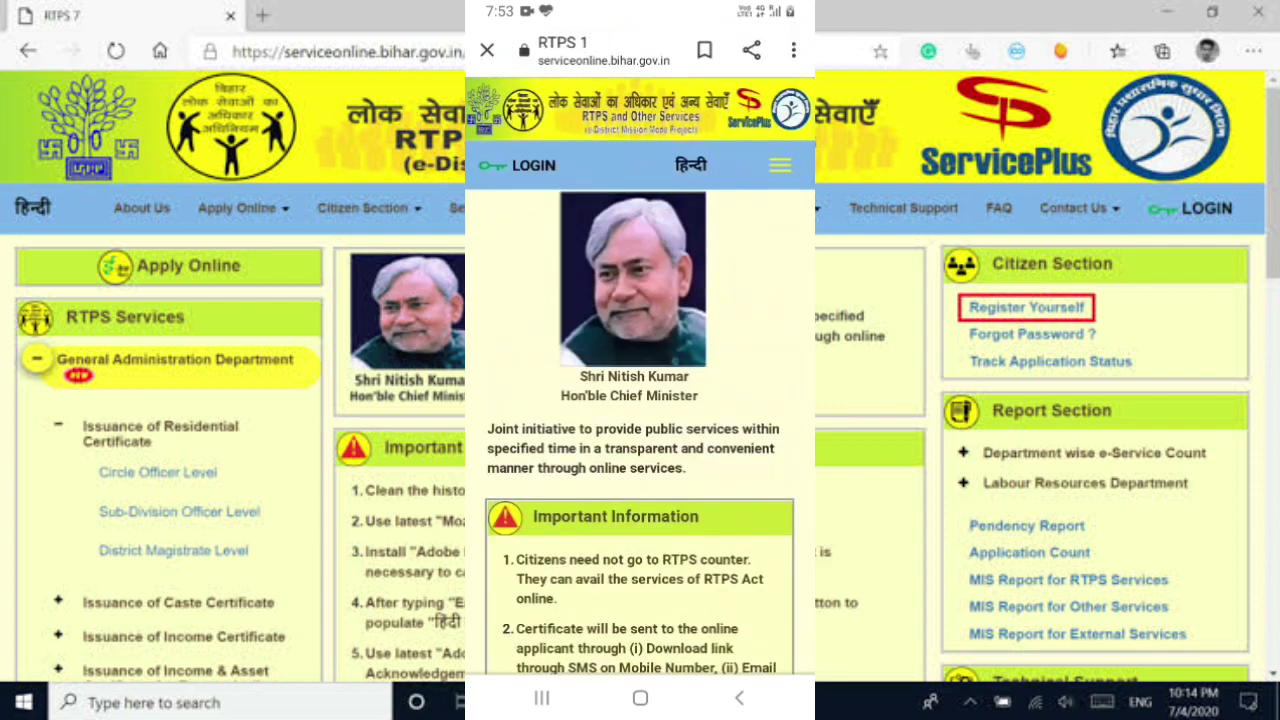
Switch the phone browser to Desktop site and zoom to the portal's top navigation bar
left_click(793, 50)
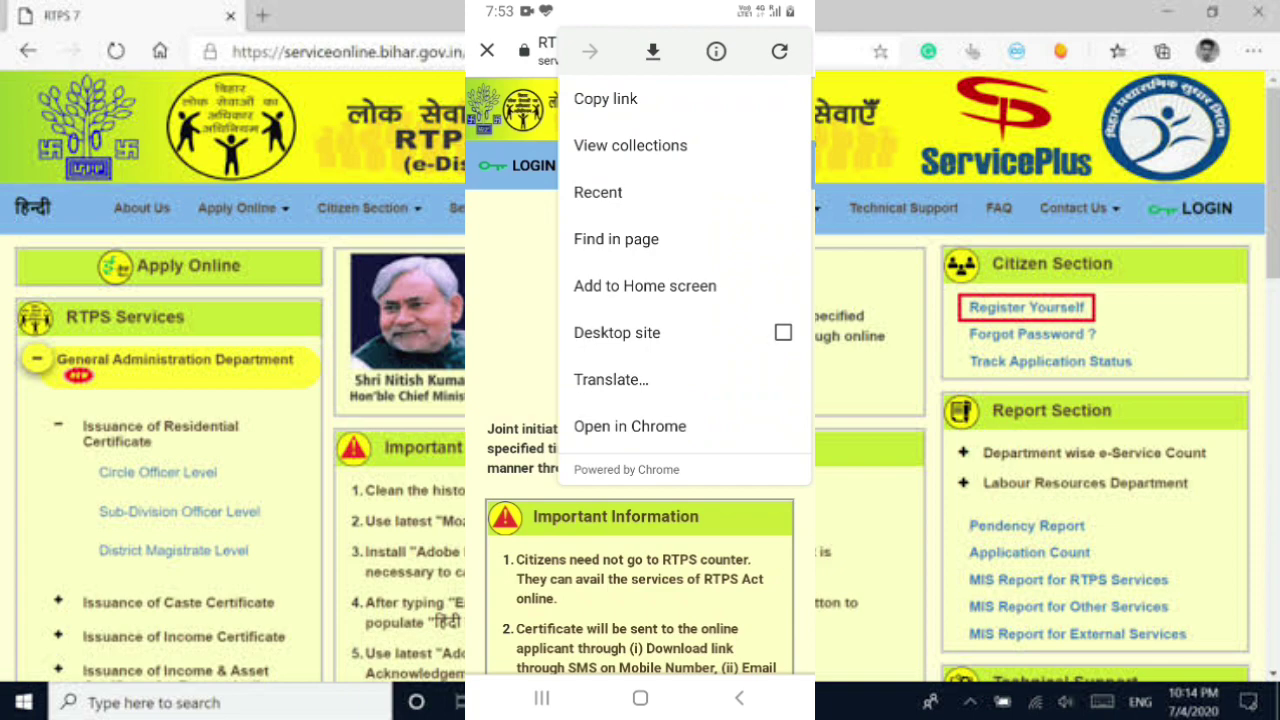
left_click(617, 332)
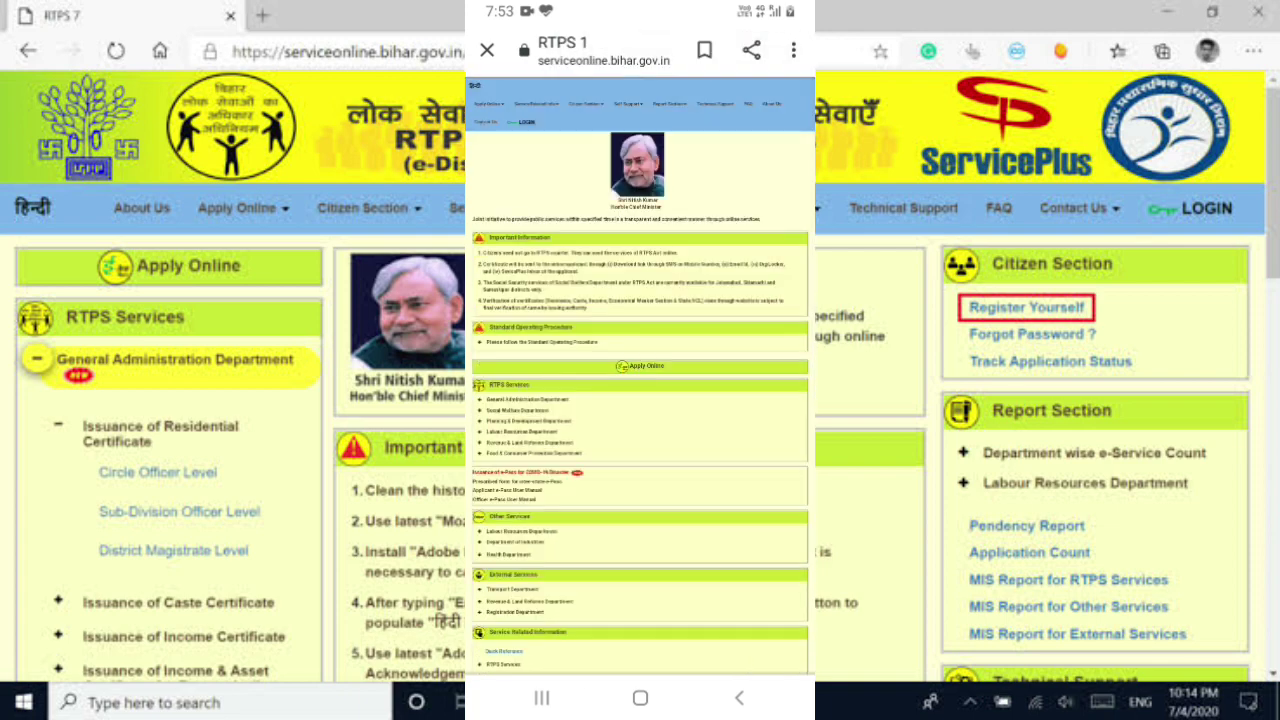
scroll(655, 250, "up", 5)
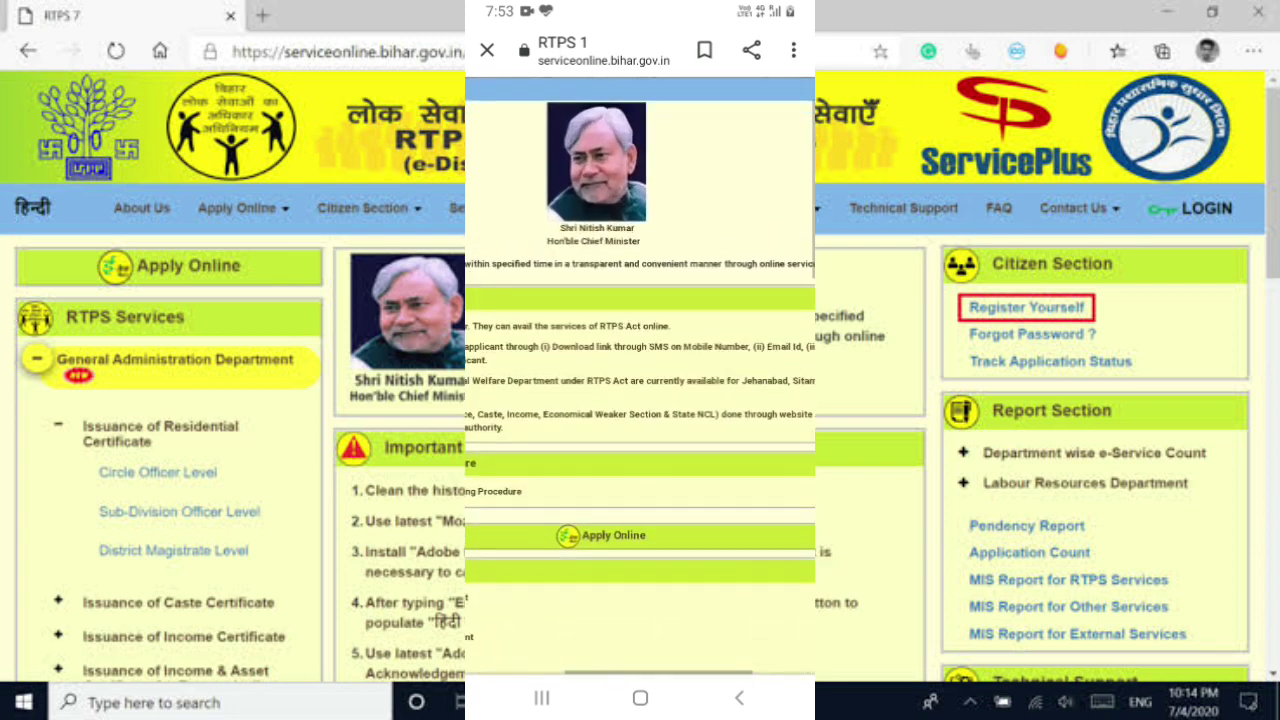
scroll(640, 375, "up", 1)
scroll(640, 375, "up", 5)
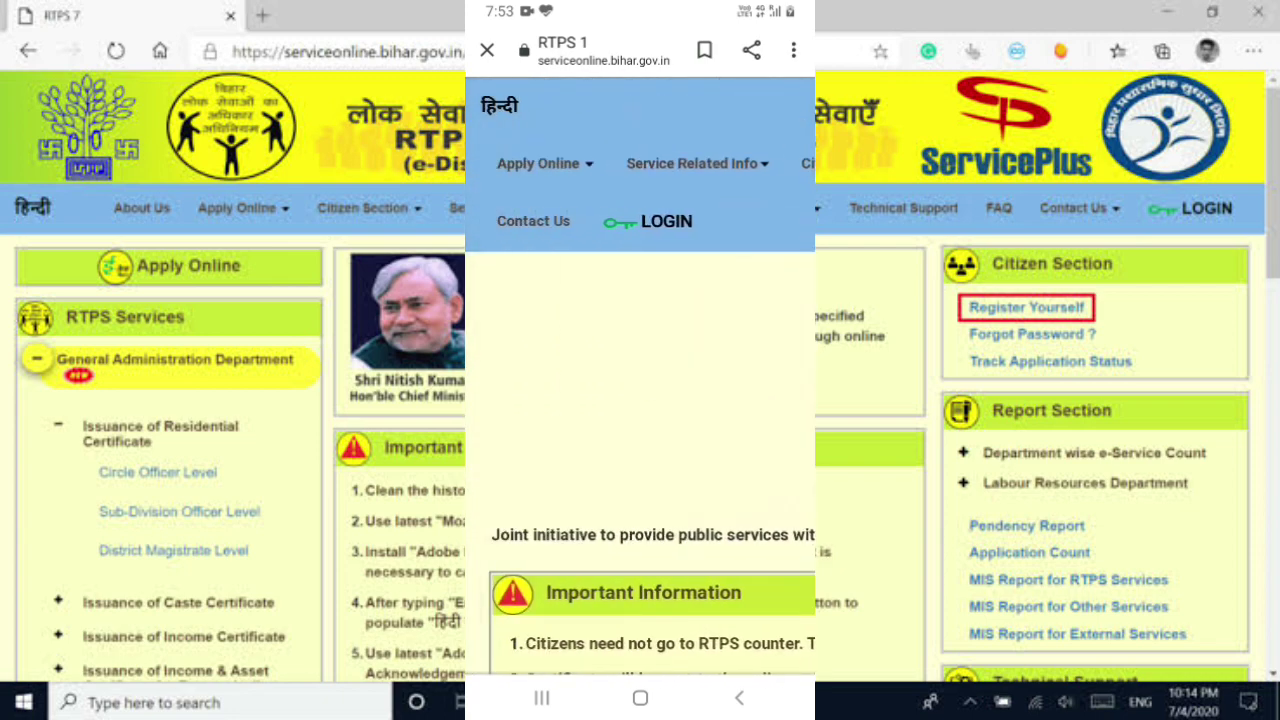
scroll(640, 400, "right", 5)
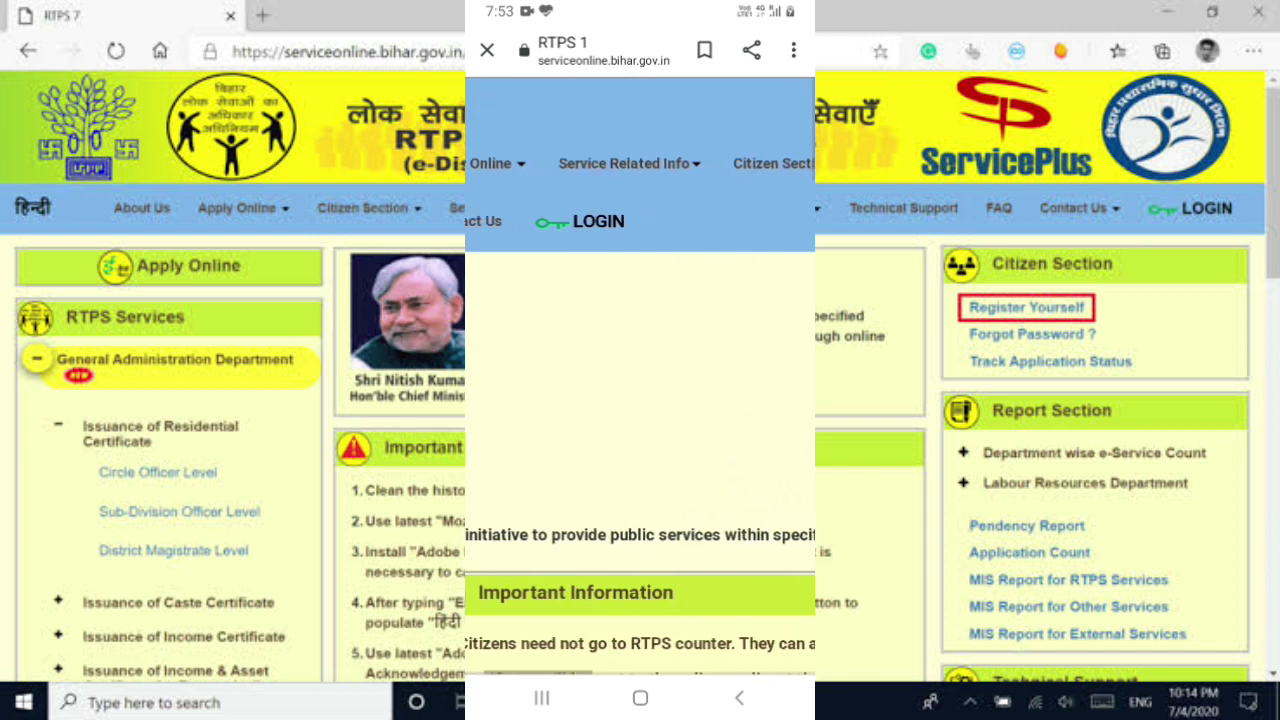
scroll(640, 400, "right", 5)
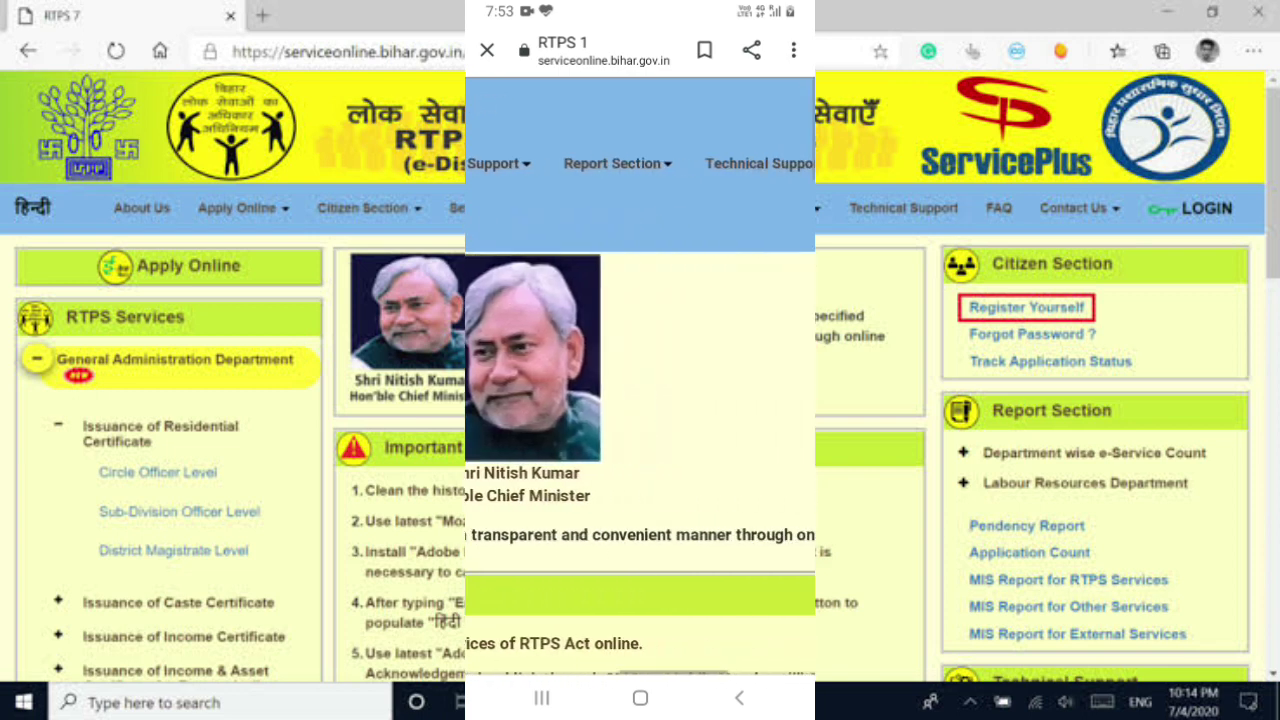
scroll(640, 400, "left", 10)
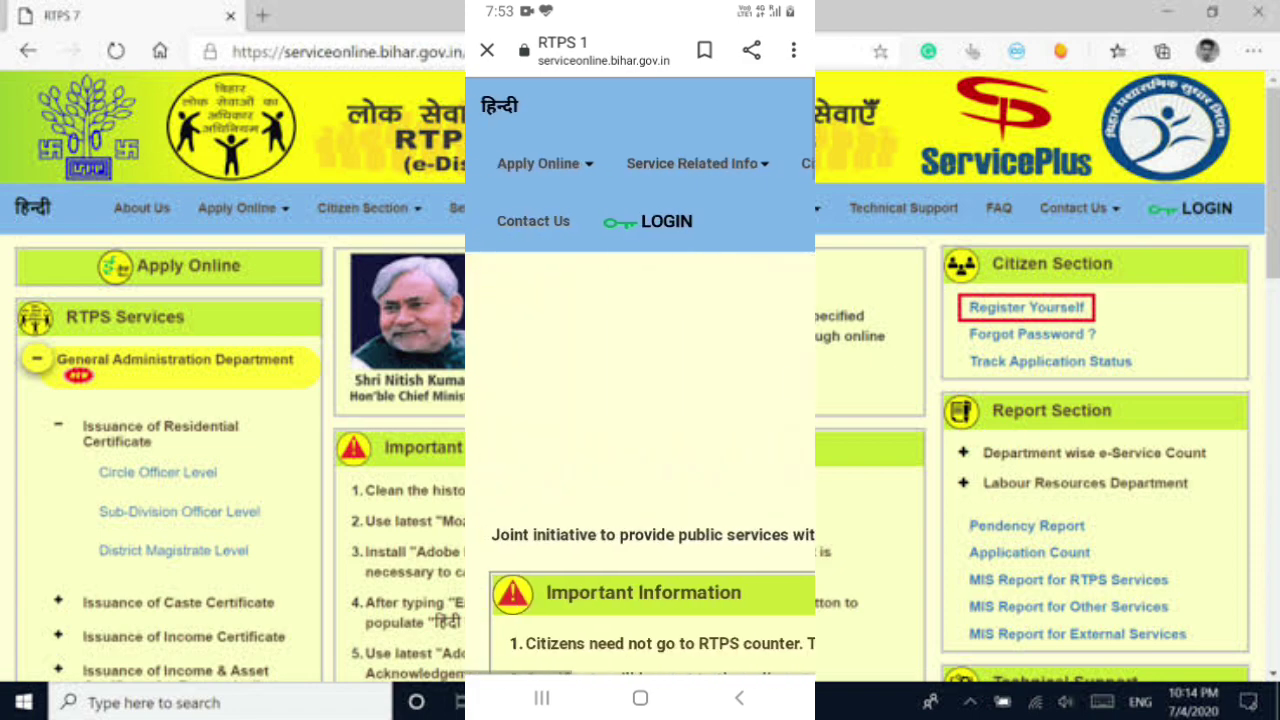
Switch the portal language to हिन्दी
left_click(499, 105)
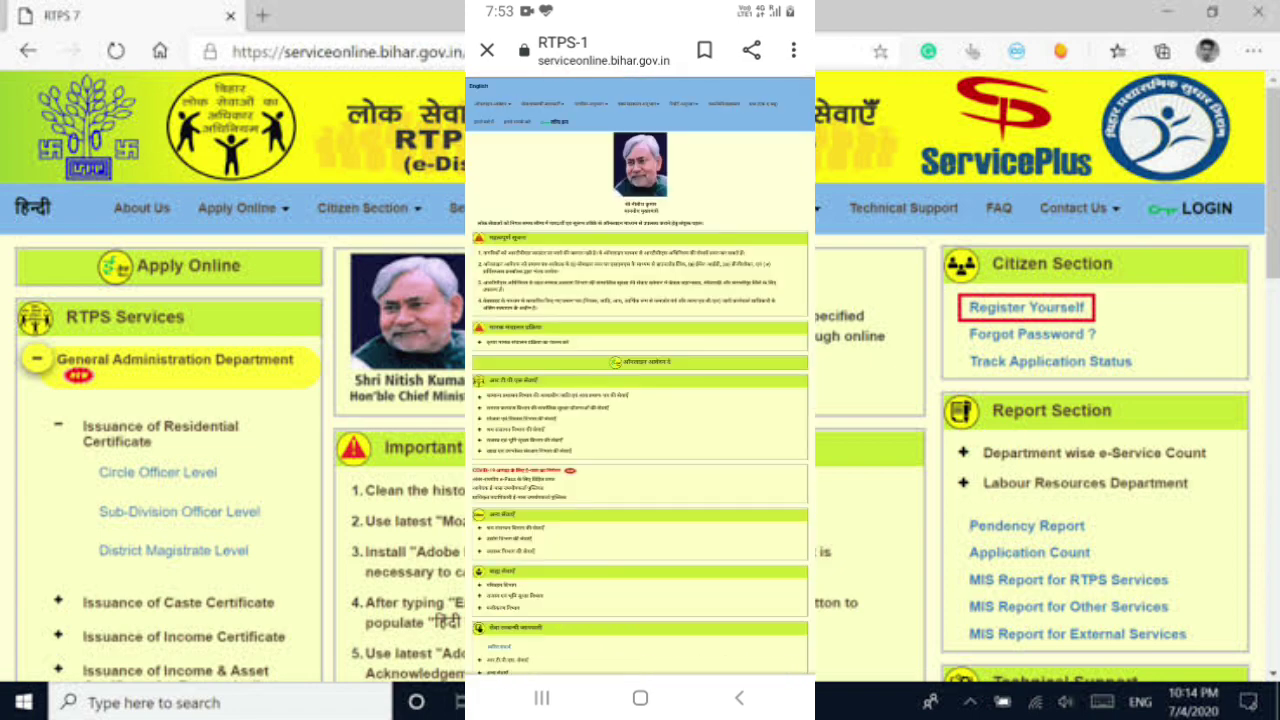
scroll(640, 300, "up", 5)
scroll(640, 380, "left", 3)
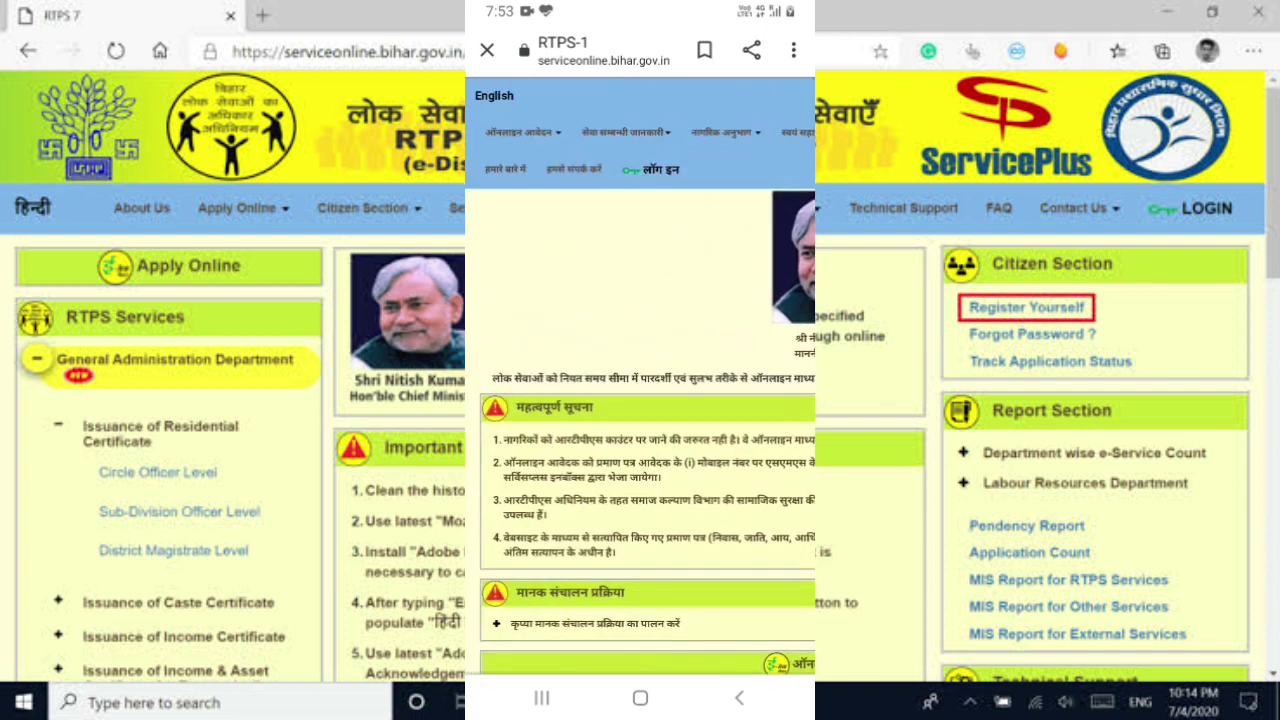
Choose आवासीय प्रमाण-पत्र at राजस्व अधिकारी स्तर पर under सामान्य प्रशासन विभाग RTPS services
left_click(523, 132)
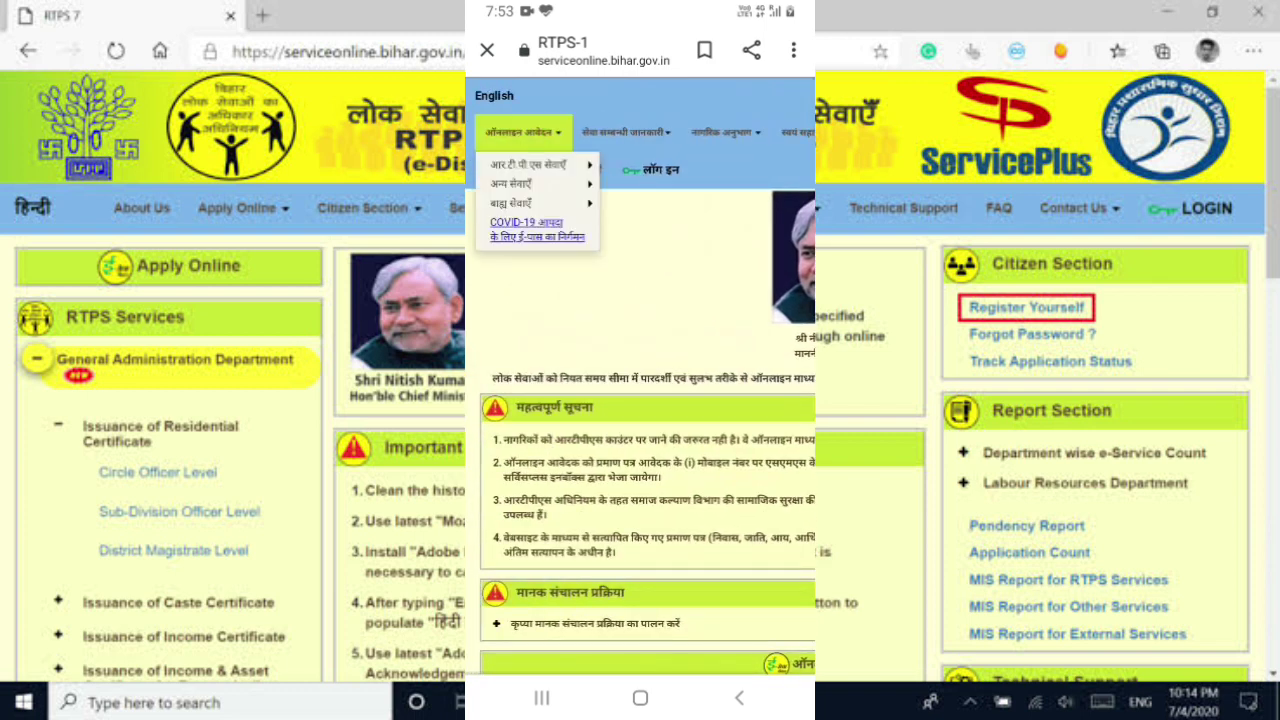
left_click(528, 165)
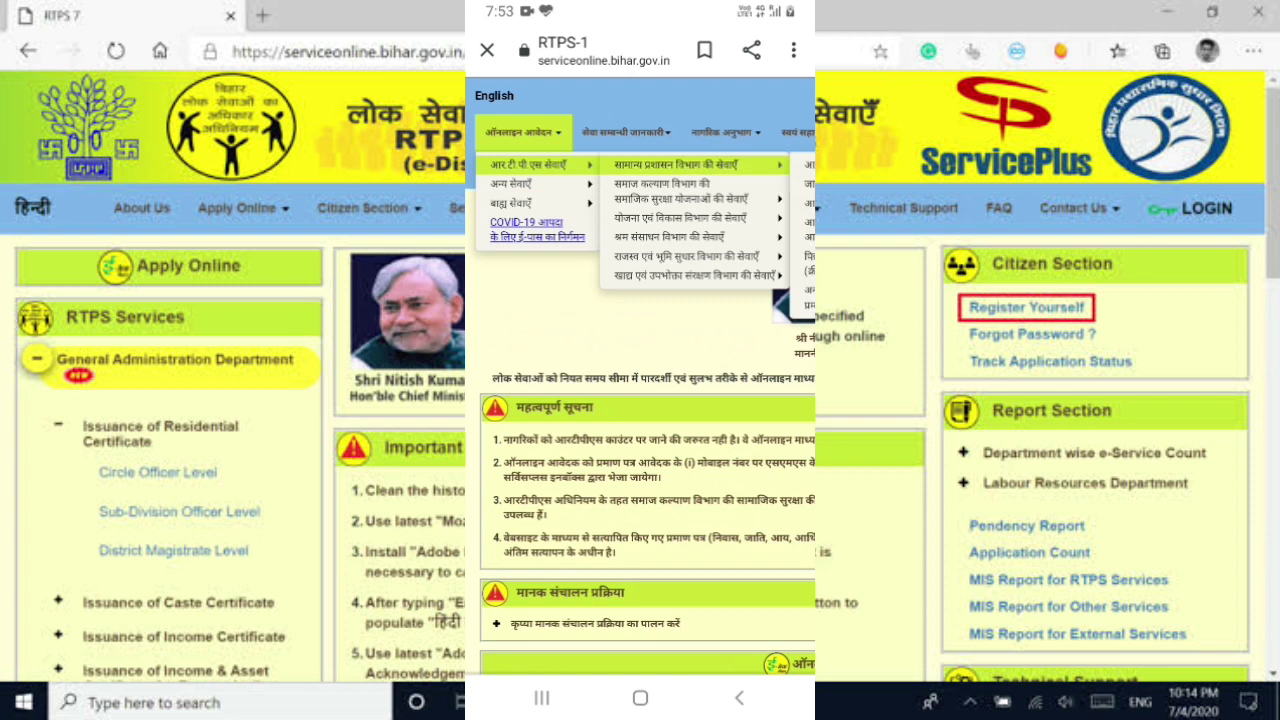
left_click(676, 164)
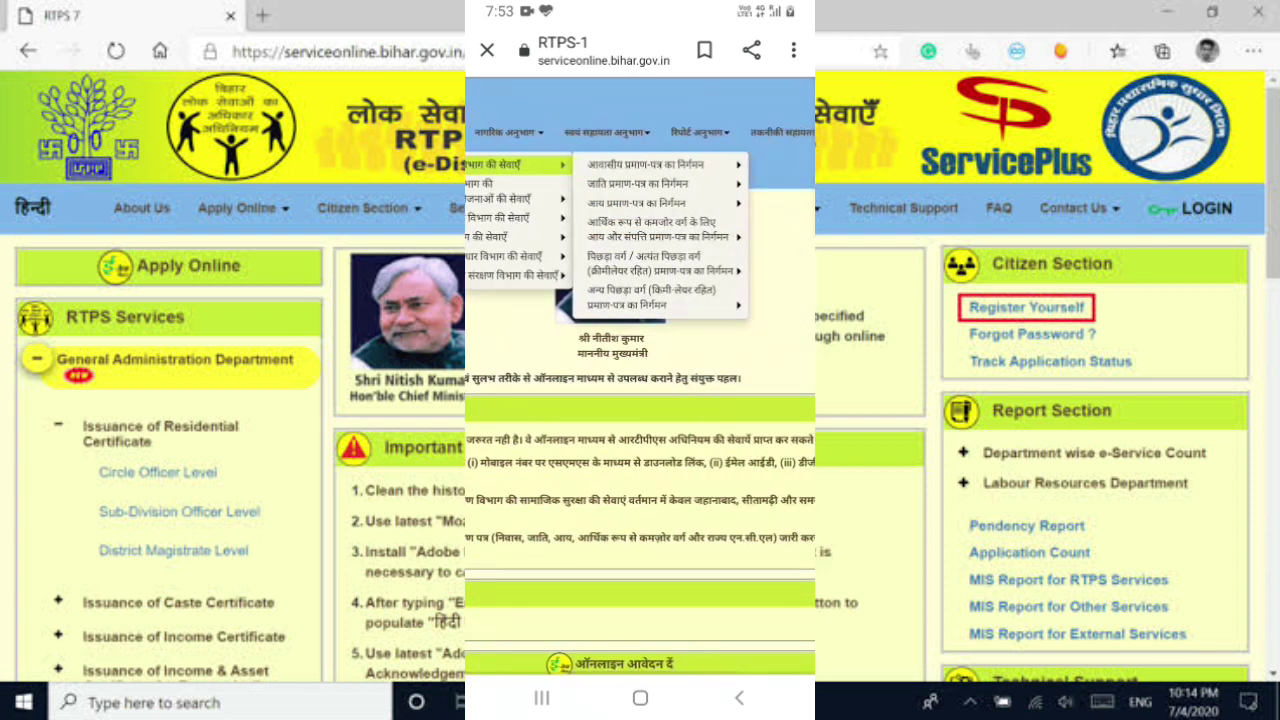
left_click(650, 164)
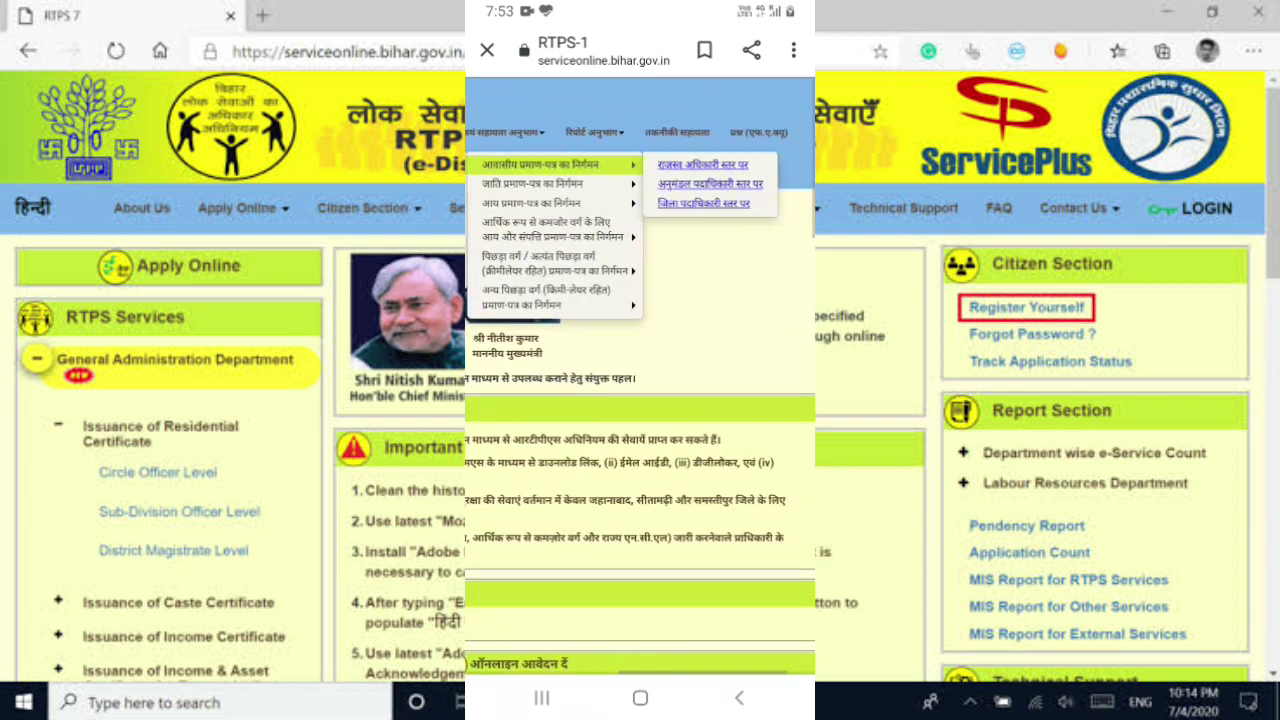
left_click(703, 165)
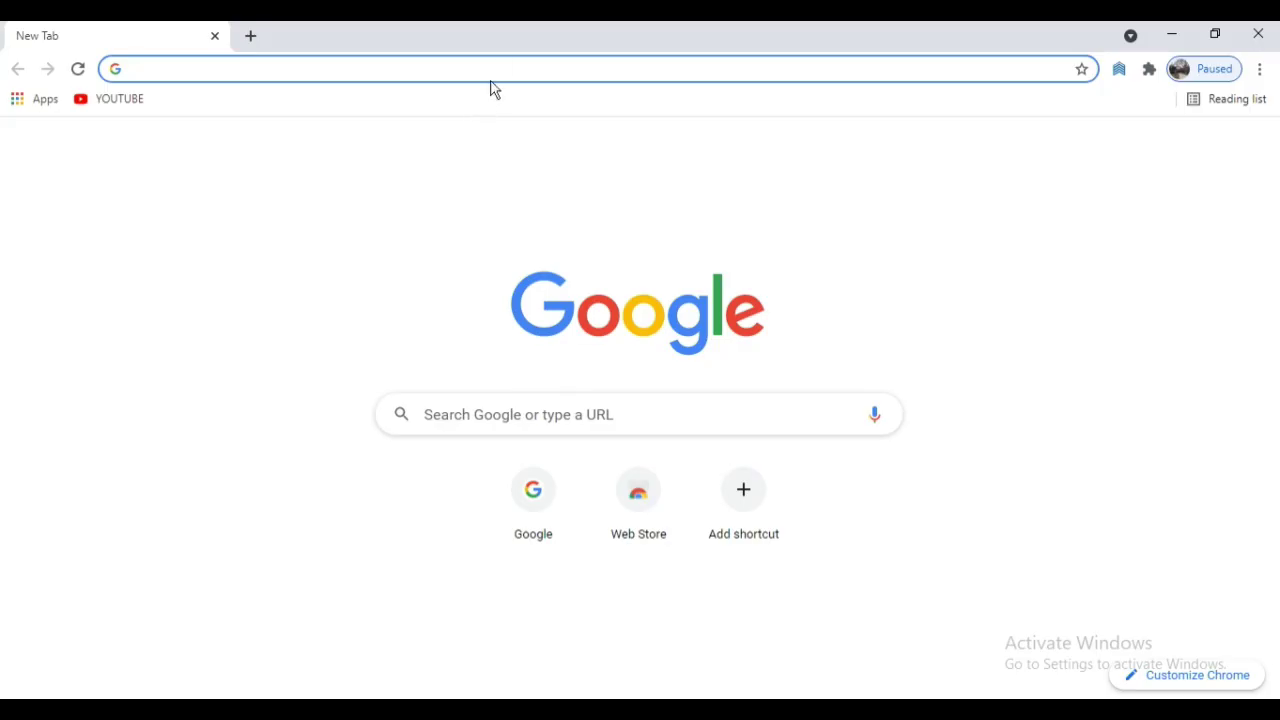
Go to google.com in a new browser tab
left_click(502, 67)
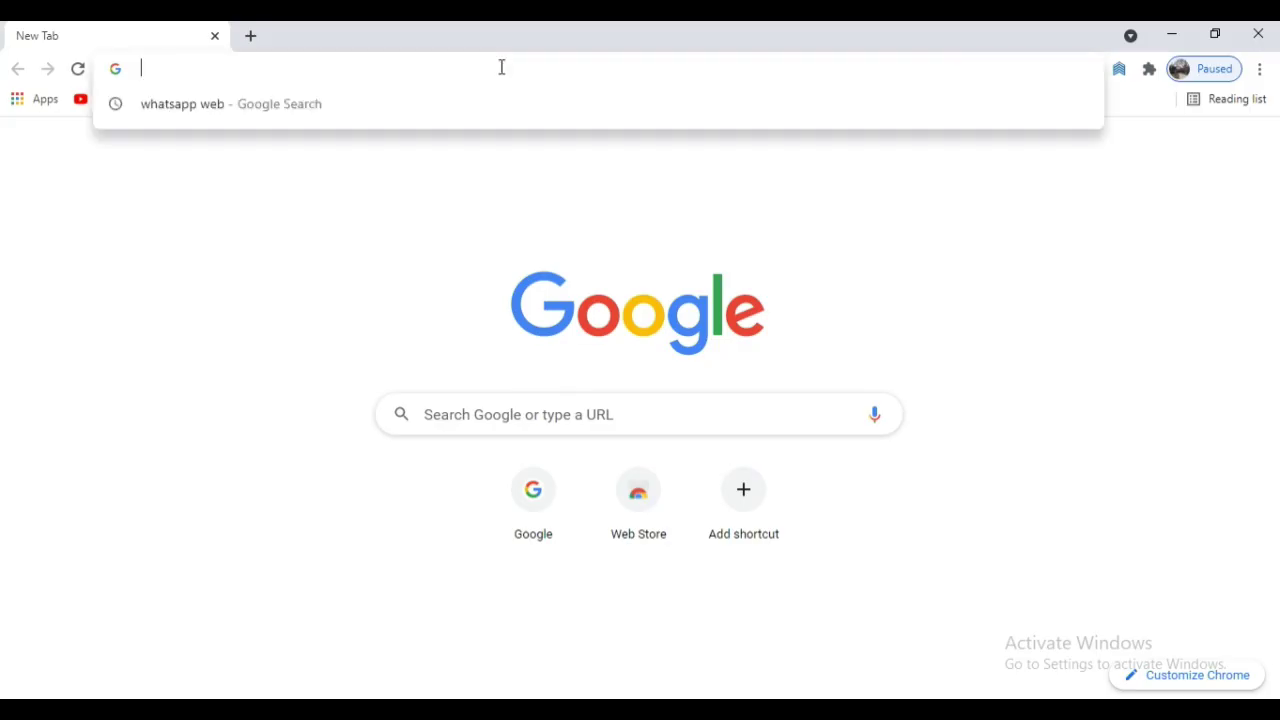
type("google.com")
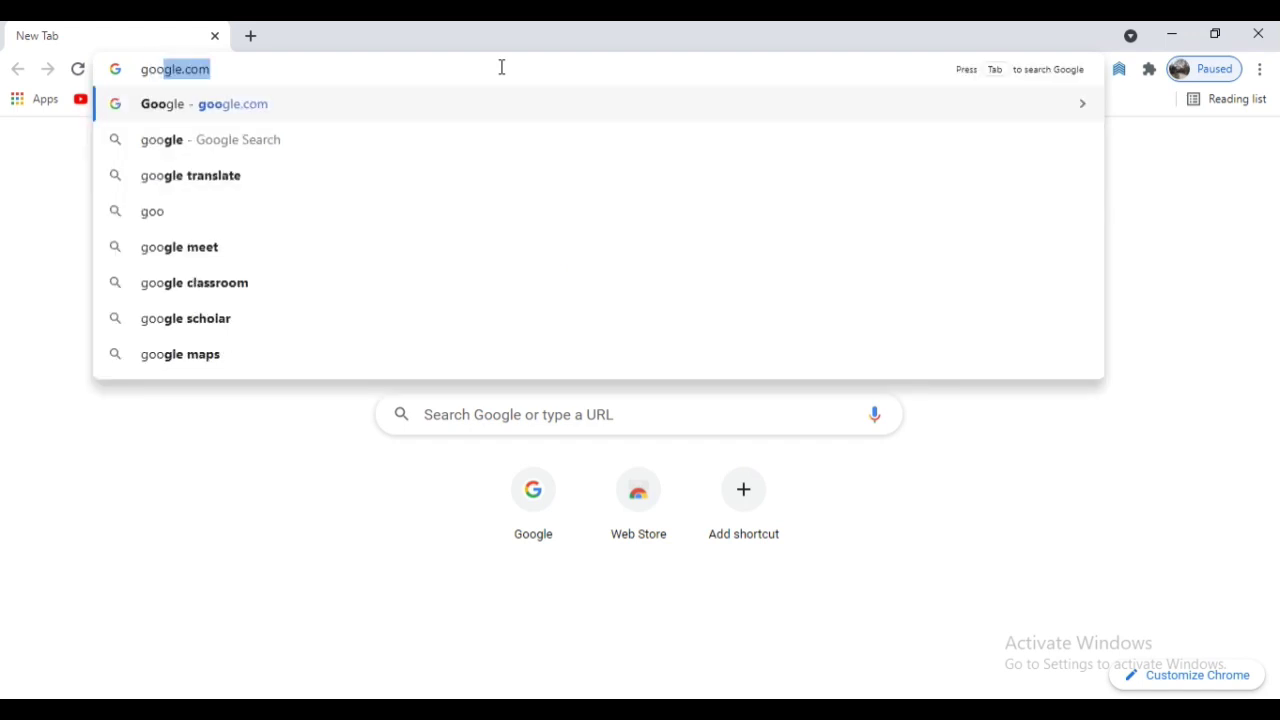
key("Return")
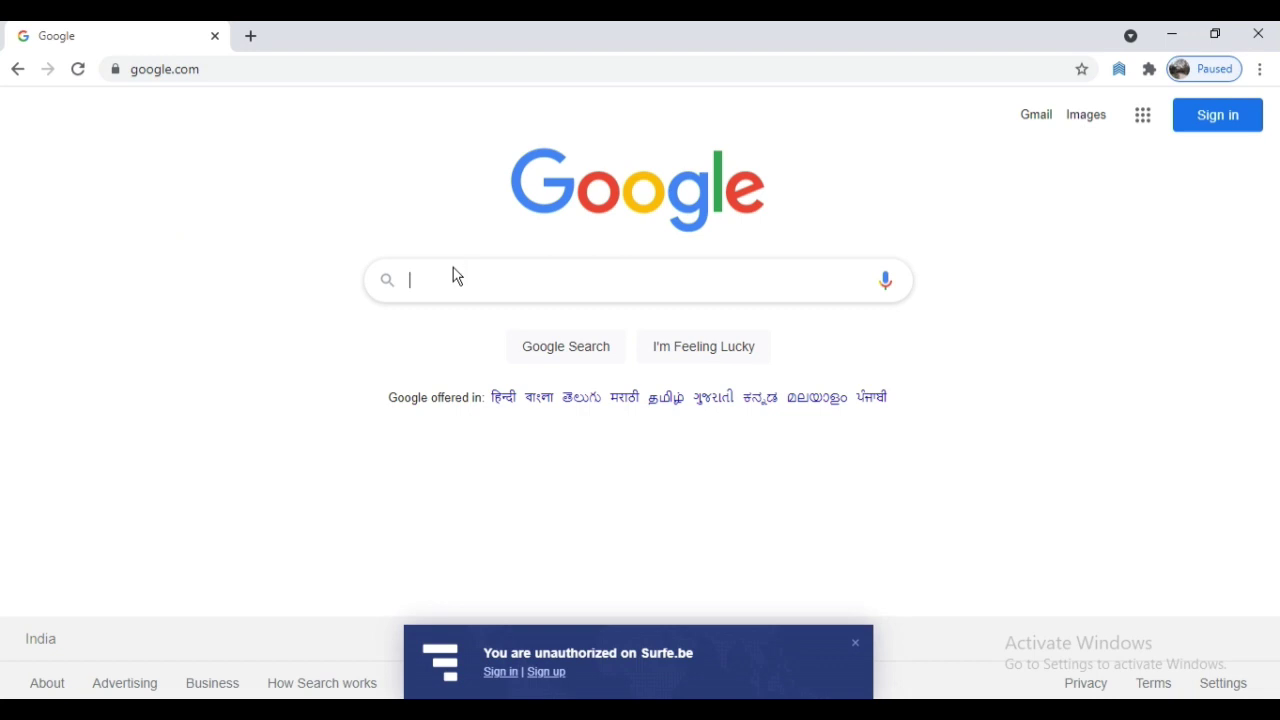
Search Google for 'online residential certificate bihar' using the autocomplete suggestion
type("on")
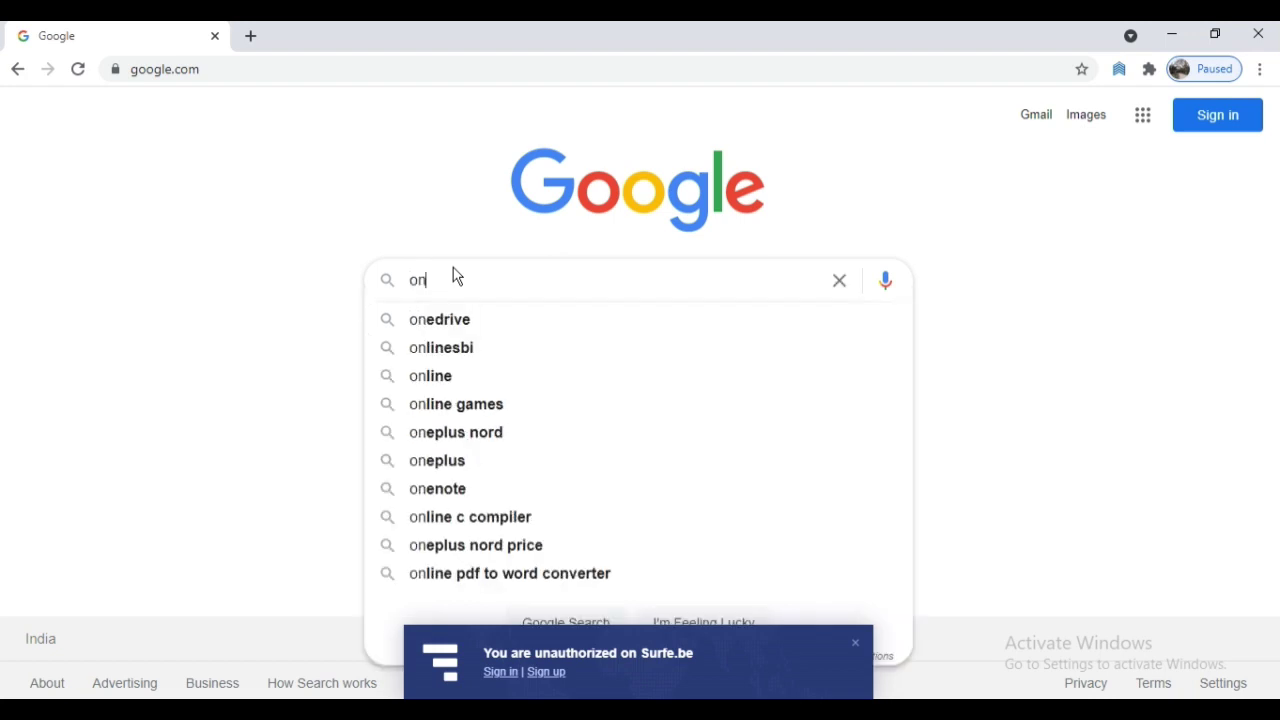
type("line")
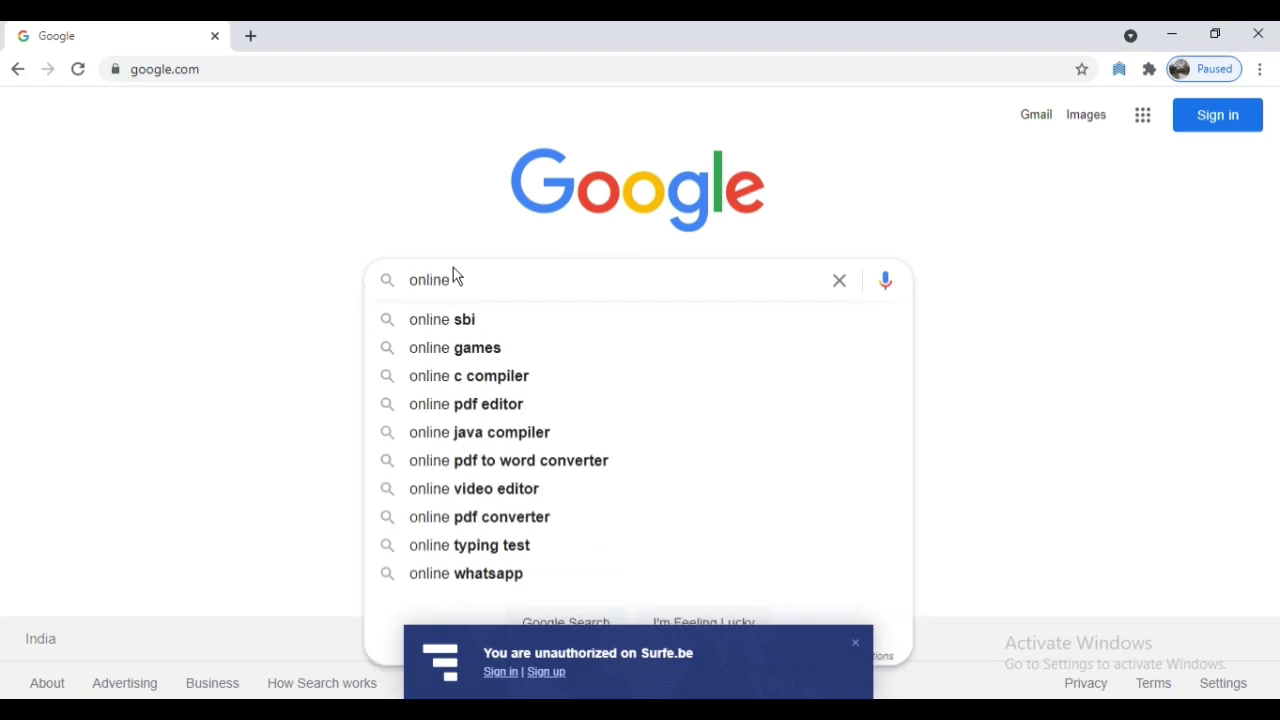
type("reside")
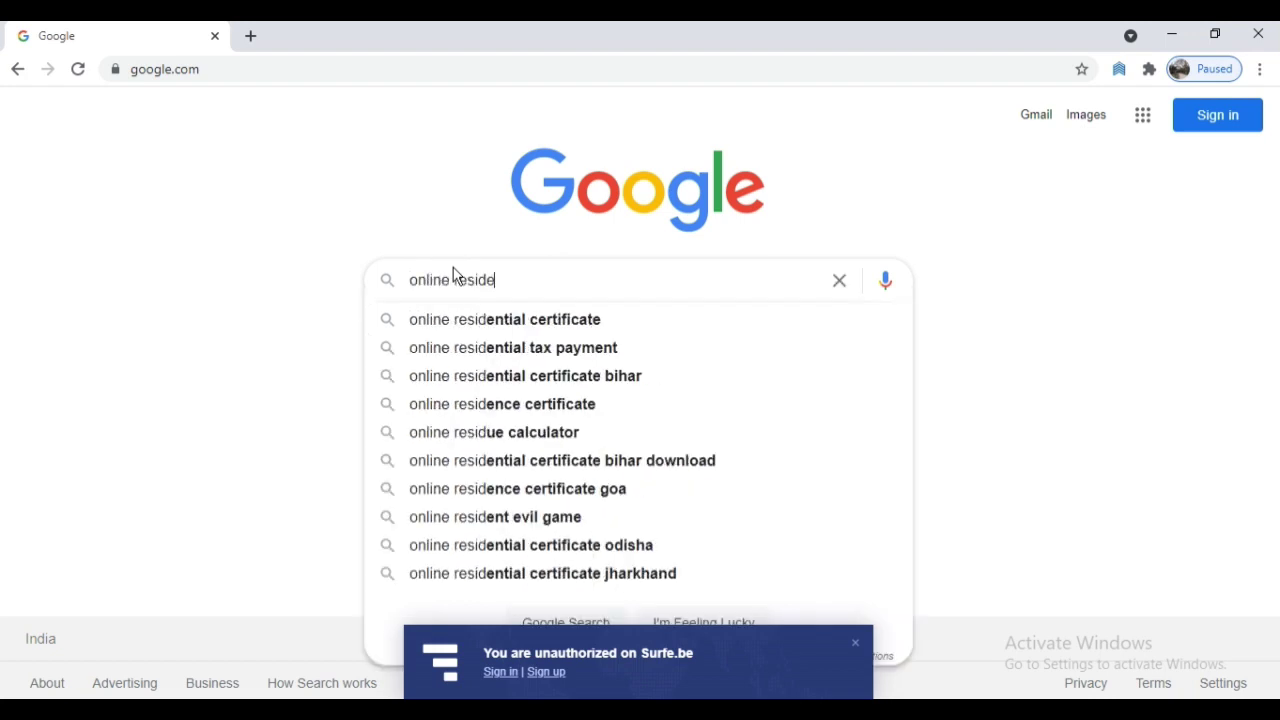
type("nts")
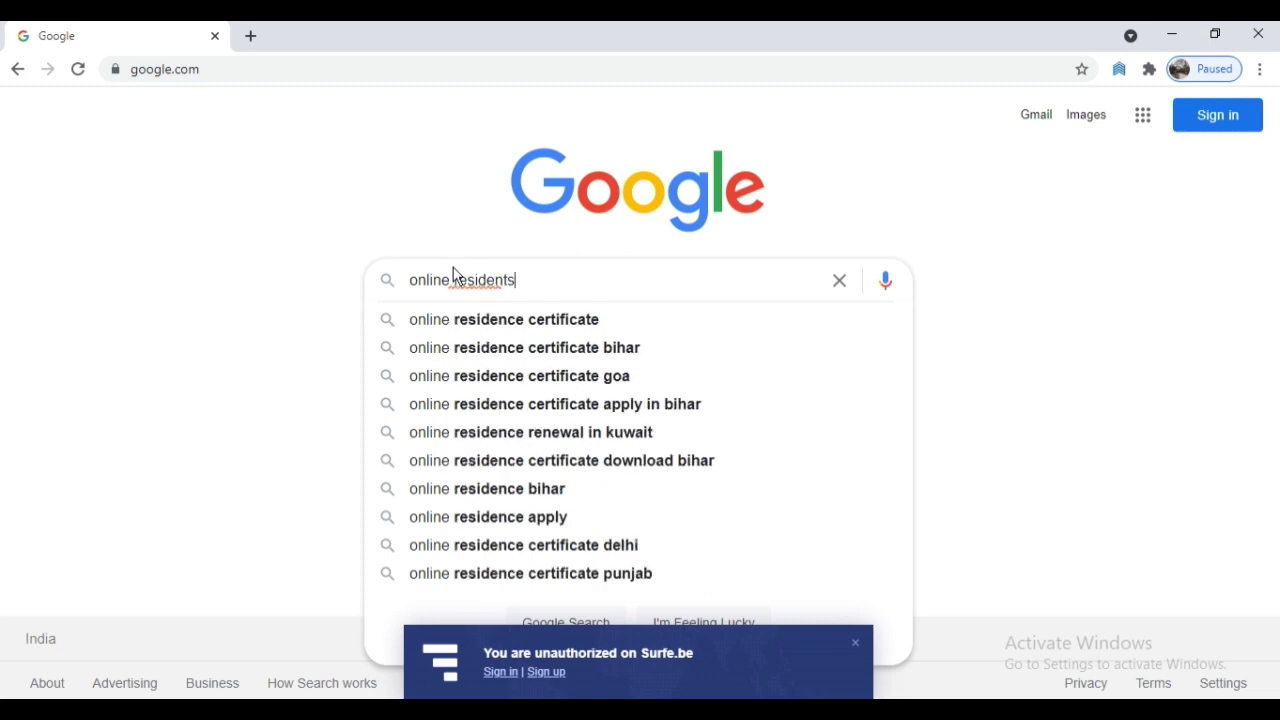
key("BackSpace")
key("Down")
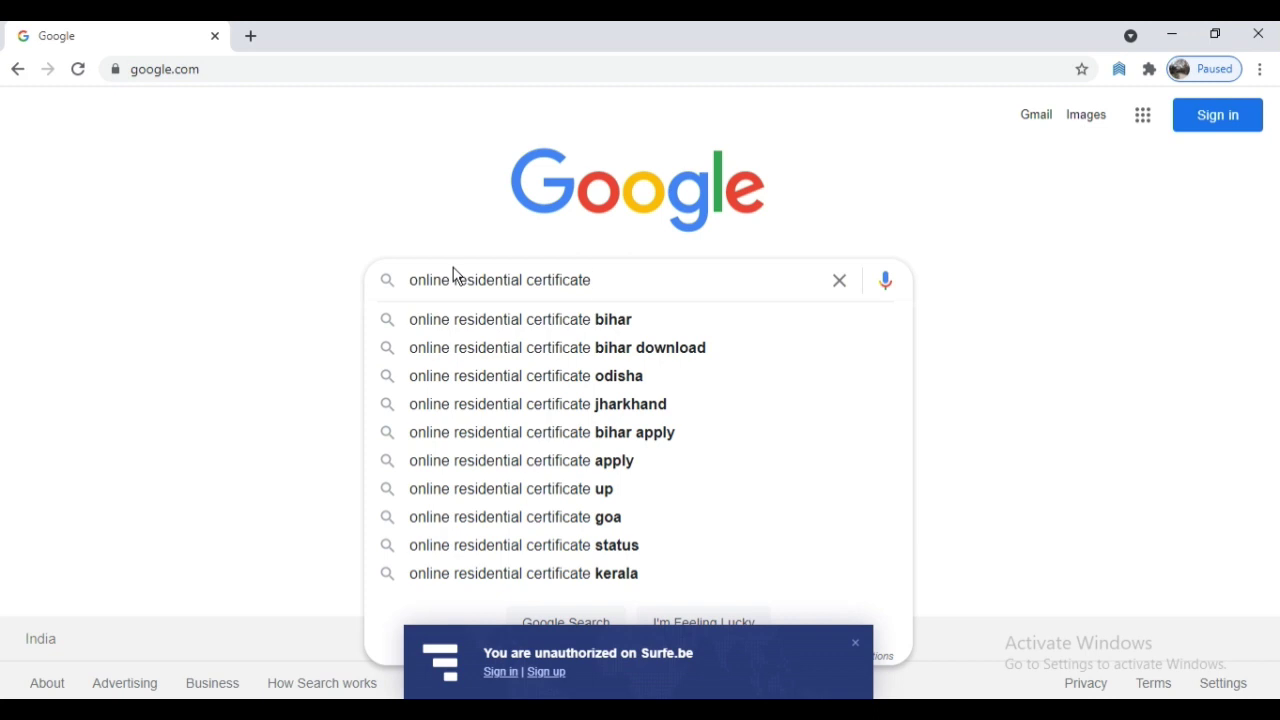
key("Down")
key("Return")
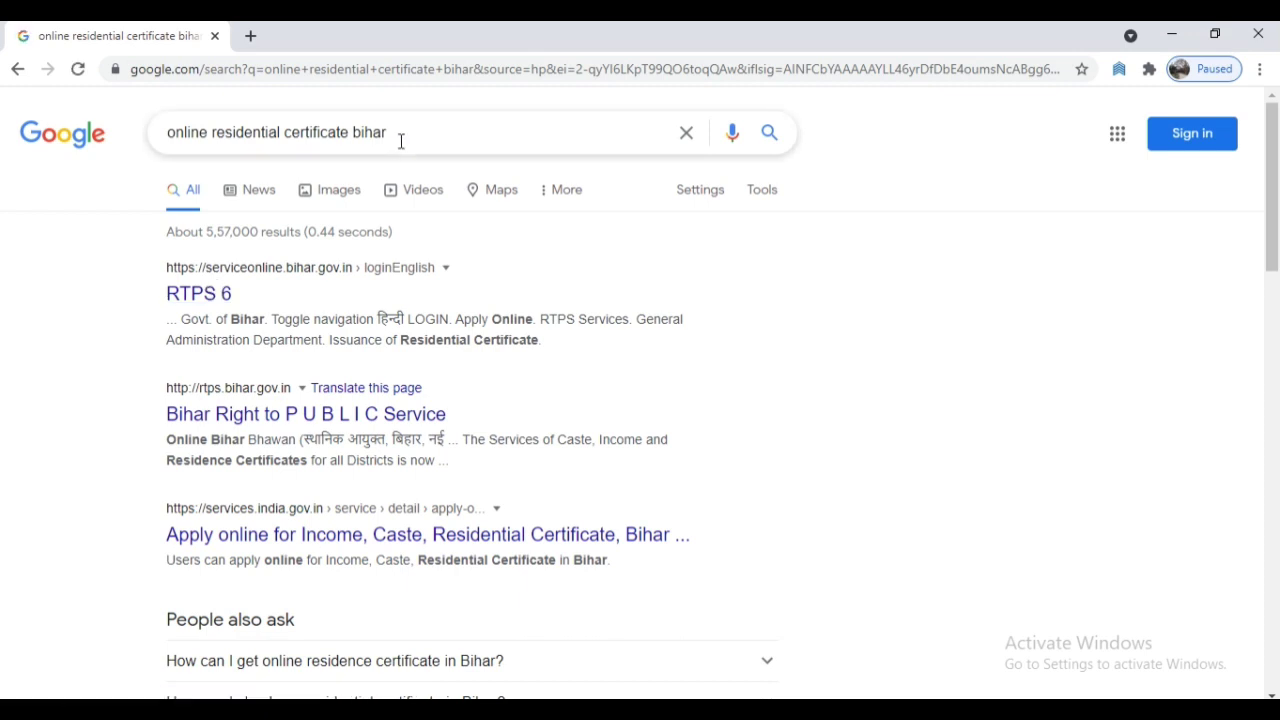
Re-run the residential certificate search for 'up', then for 'delhi'
left_click_drag(388, 132, 353, 132)
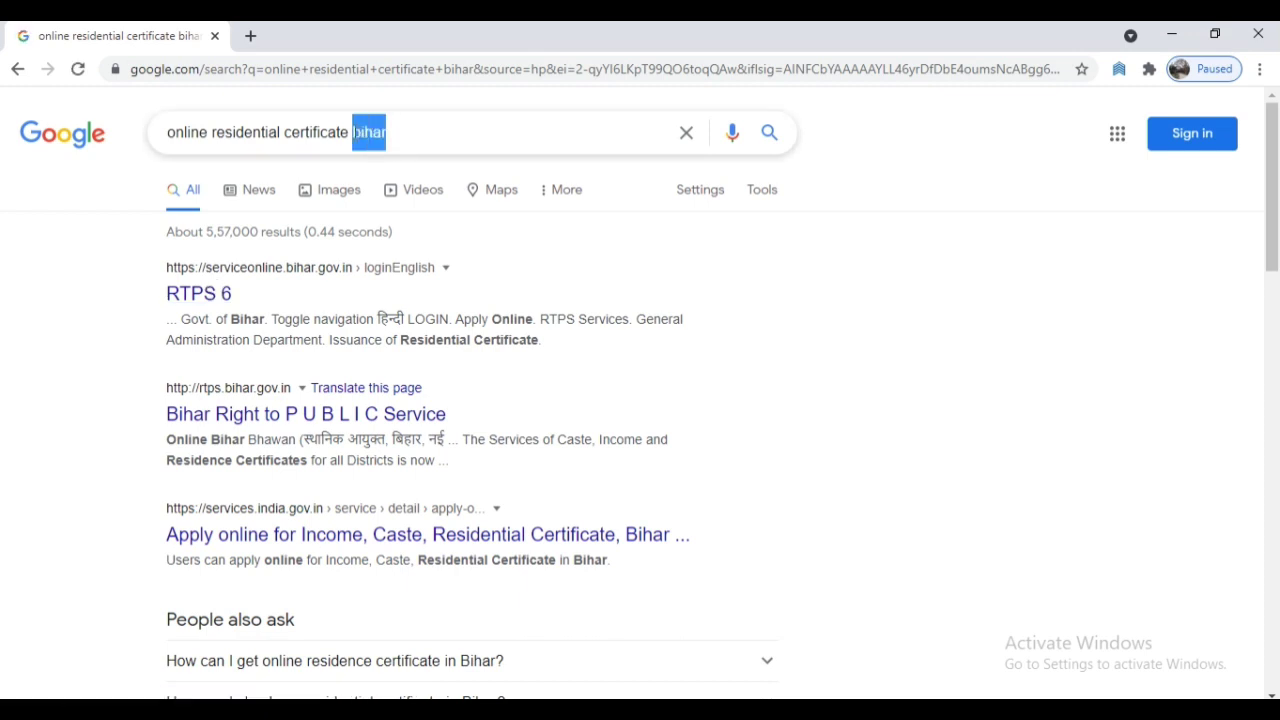
type("up")
key("Return")
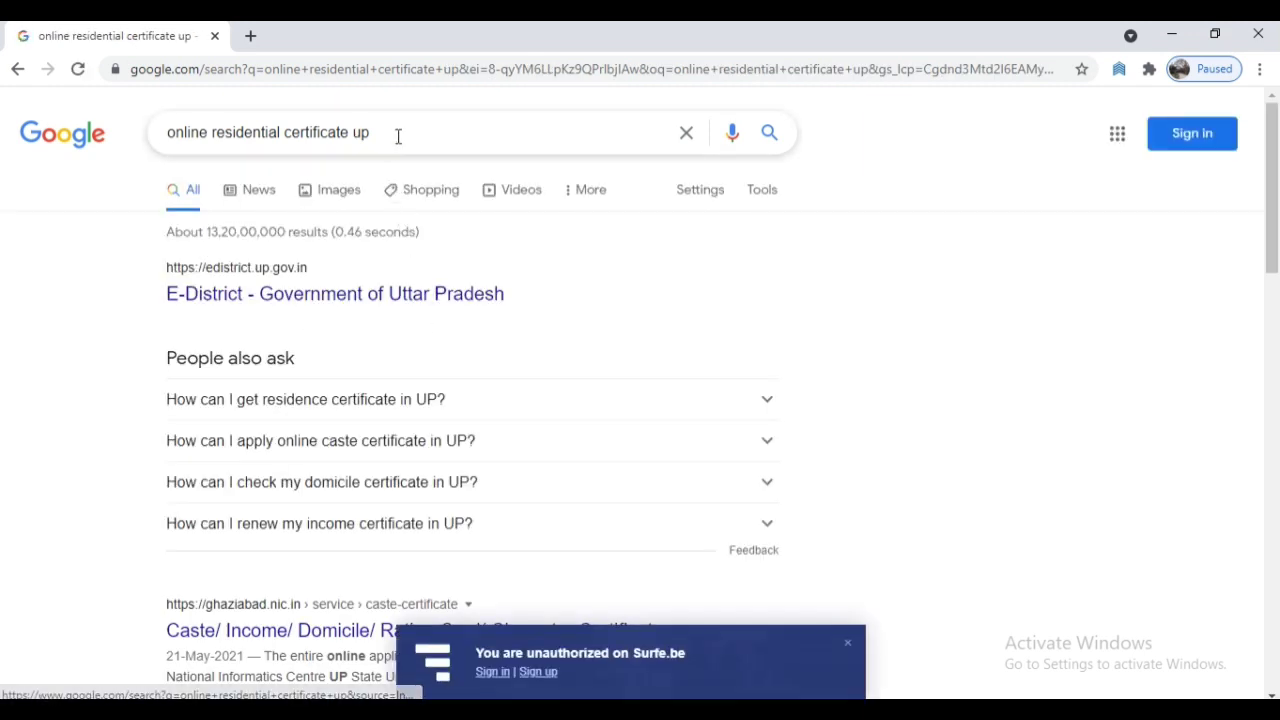
left_click_drag(398, 137, 353, 134)
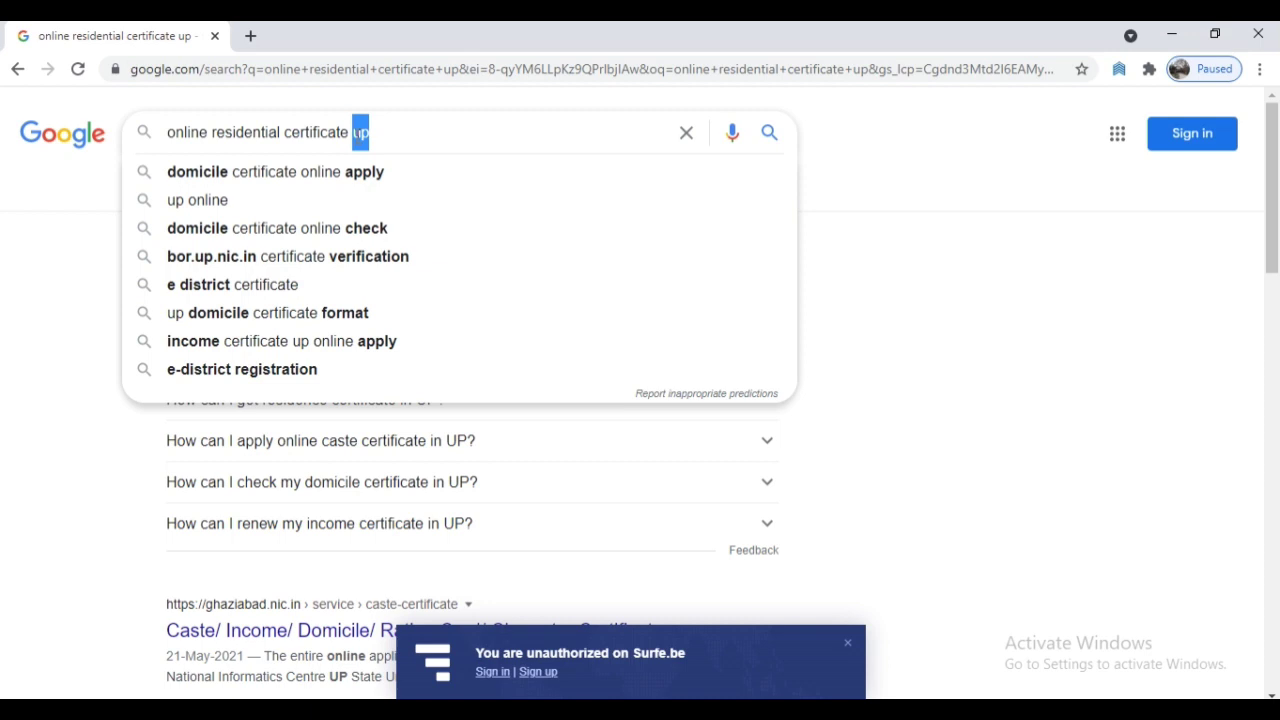
type("delhi")
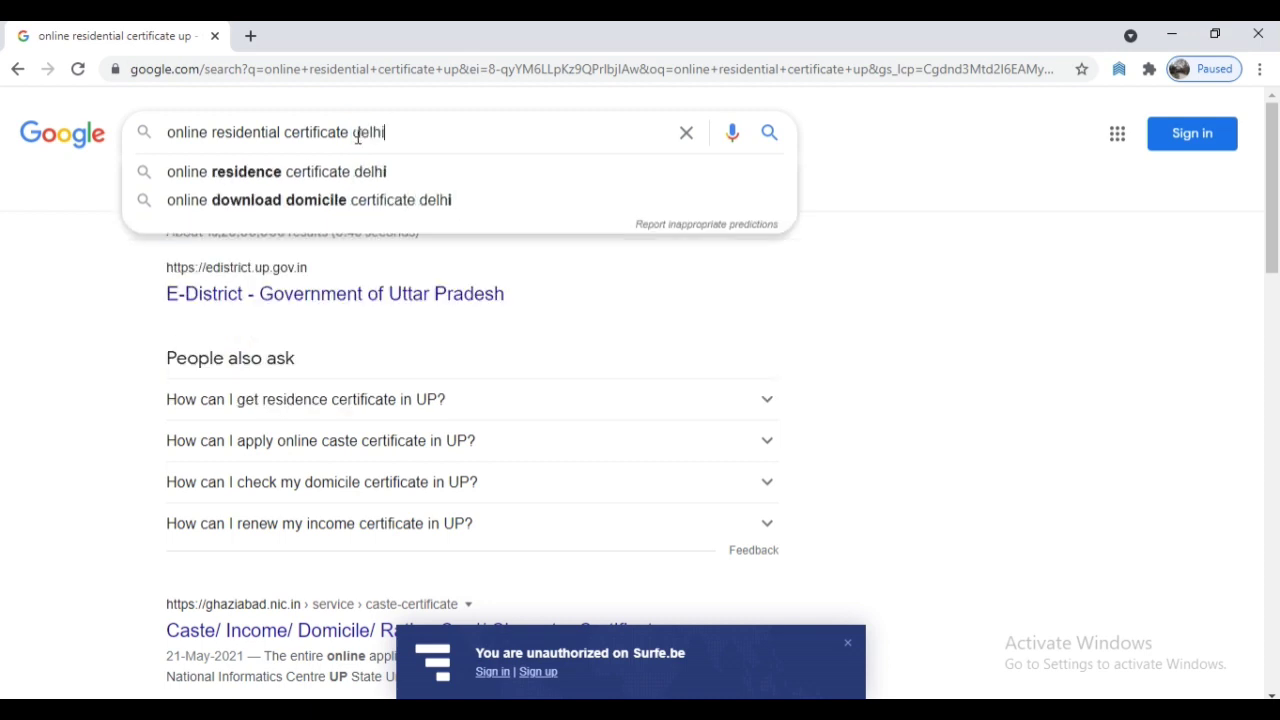
key("Return")
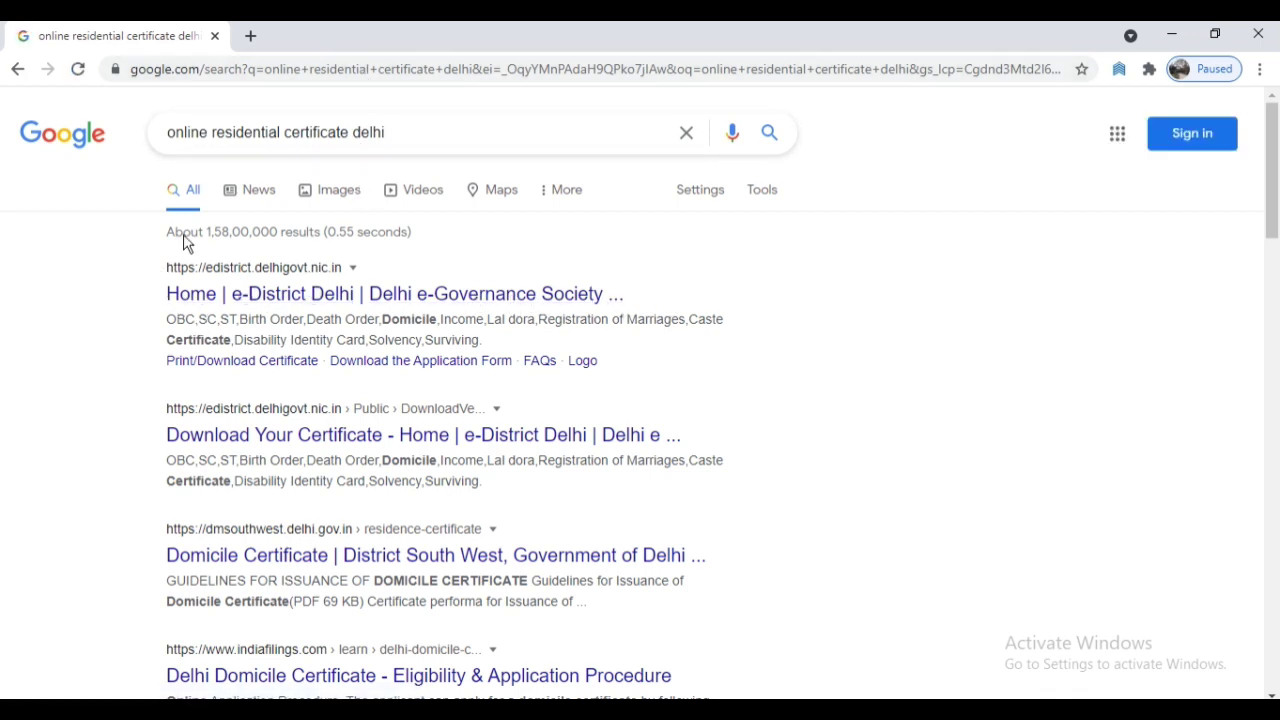
Swap the state to maharashtra, then back to bihar, via autocomplete suggestions
left_click_drag(392, 132, 349, 132)
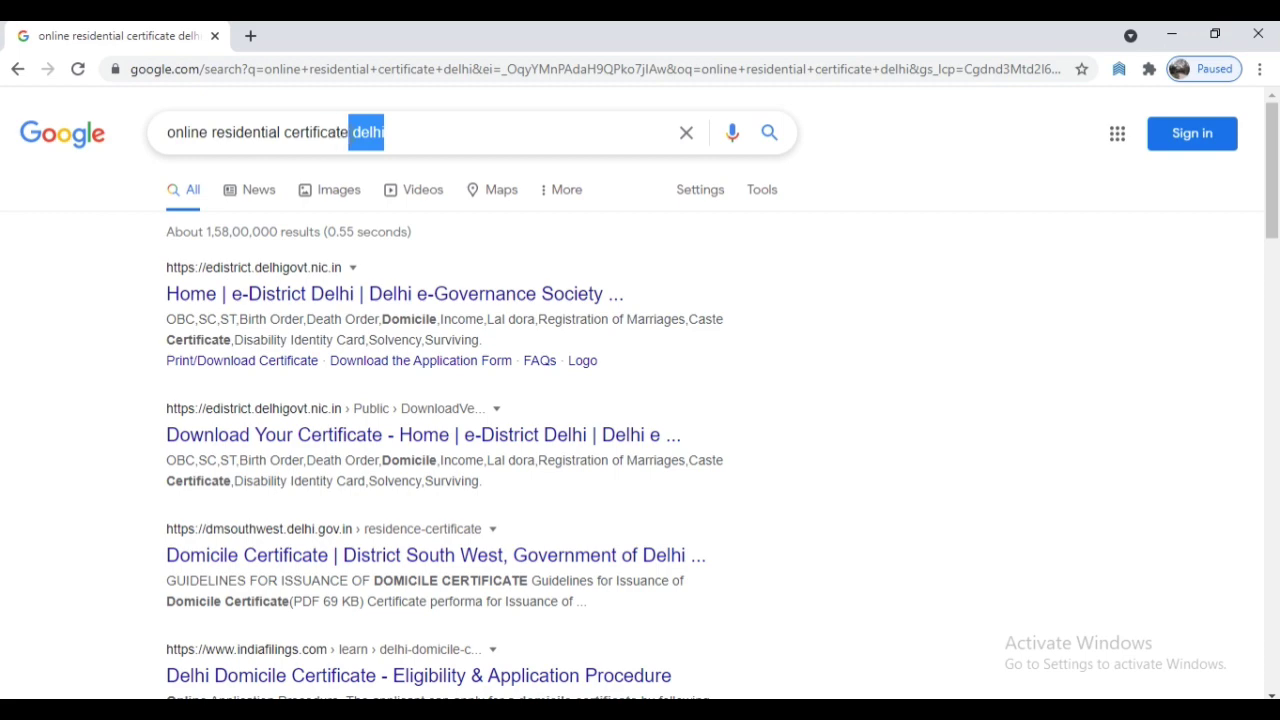
type("mahra")
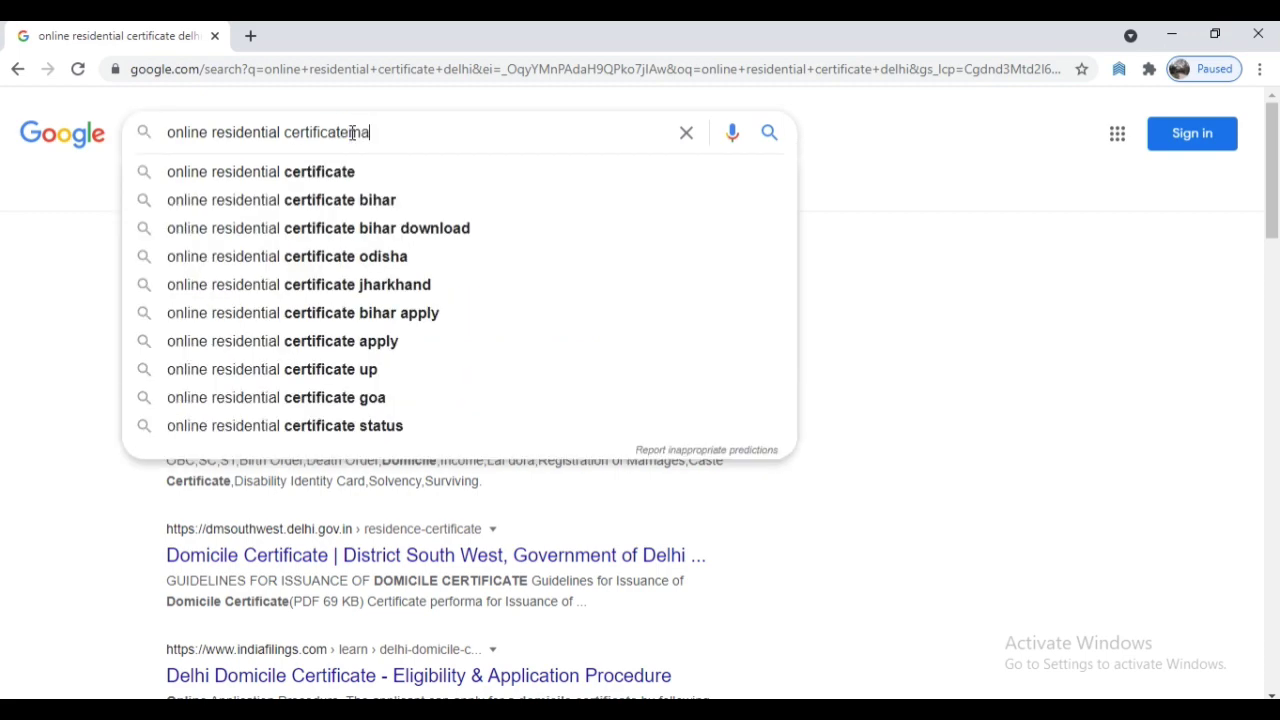
key("BackSpace")
key("BackSpace")
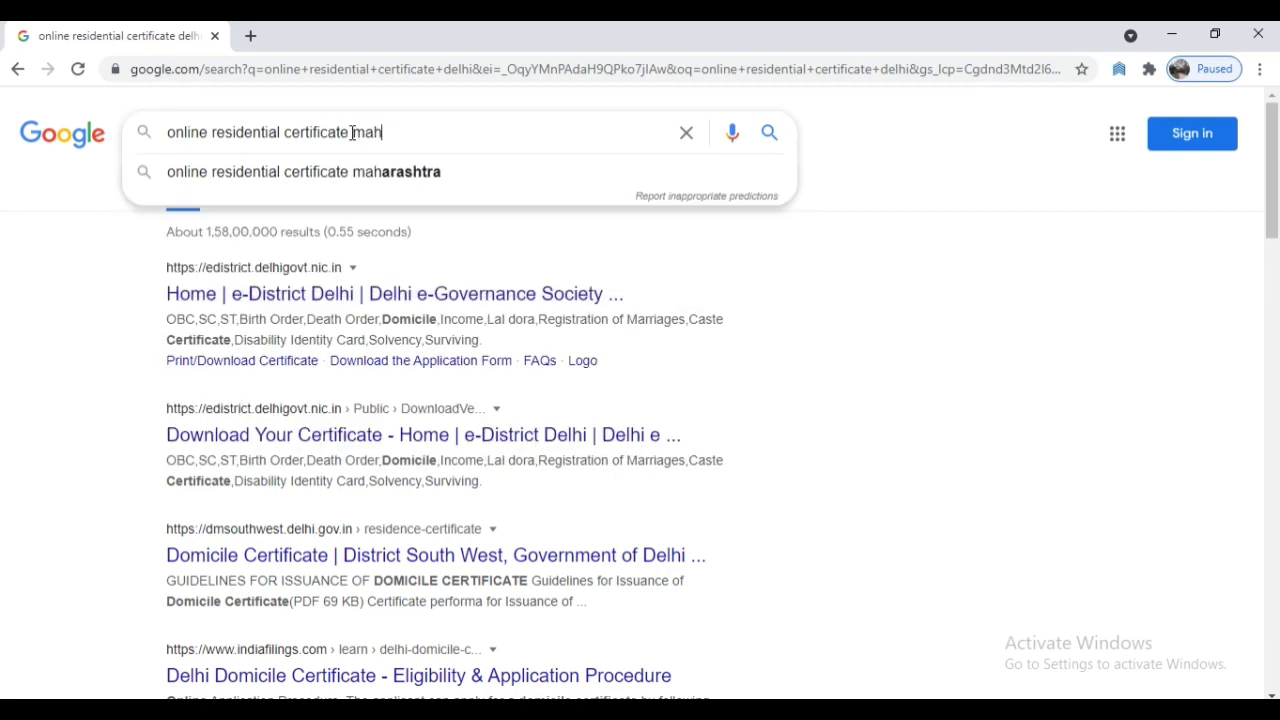
left_click(371, 175)
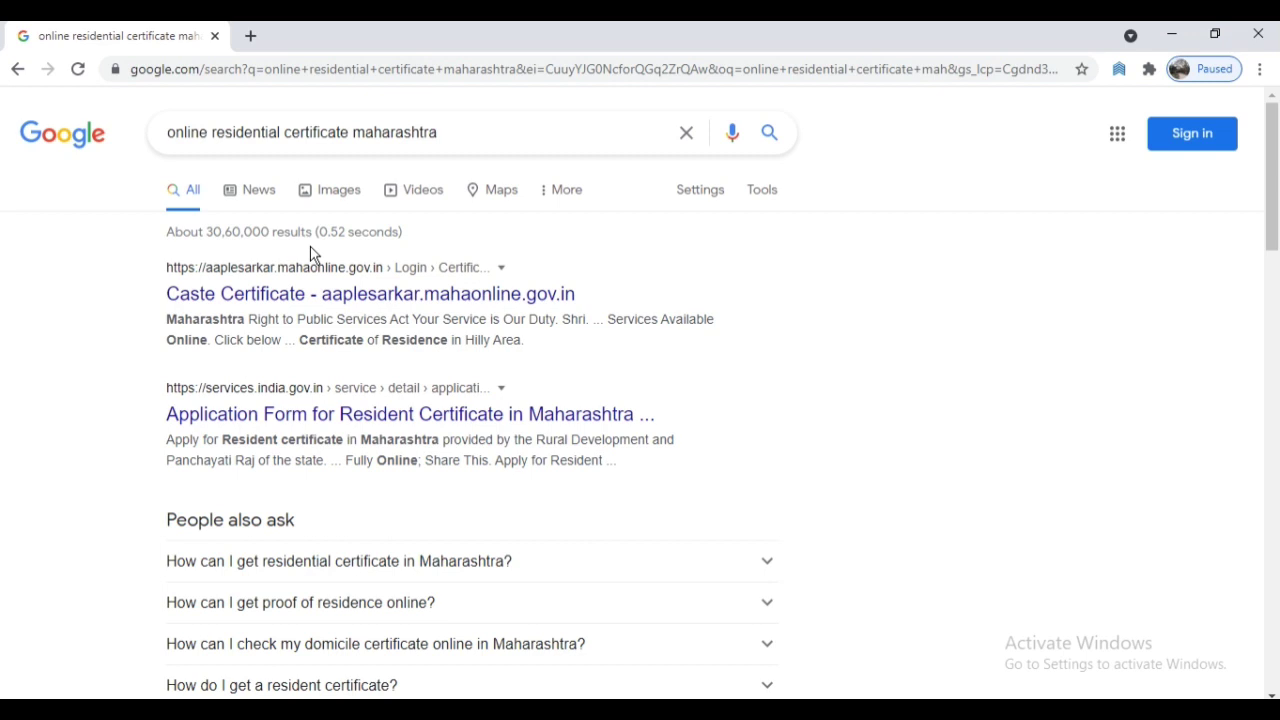
left_click_drag(440, 133, 357, 133)
type("b")
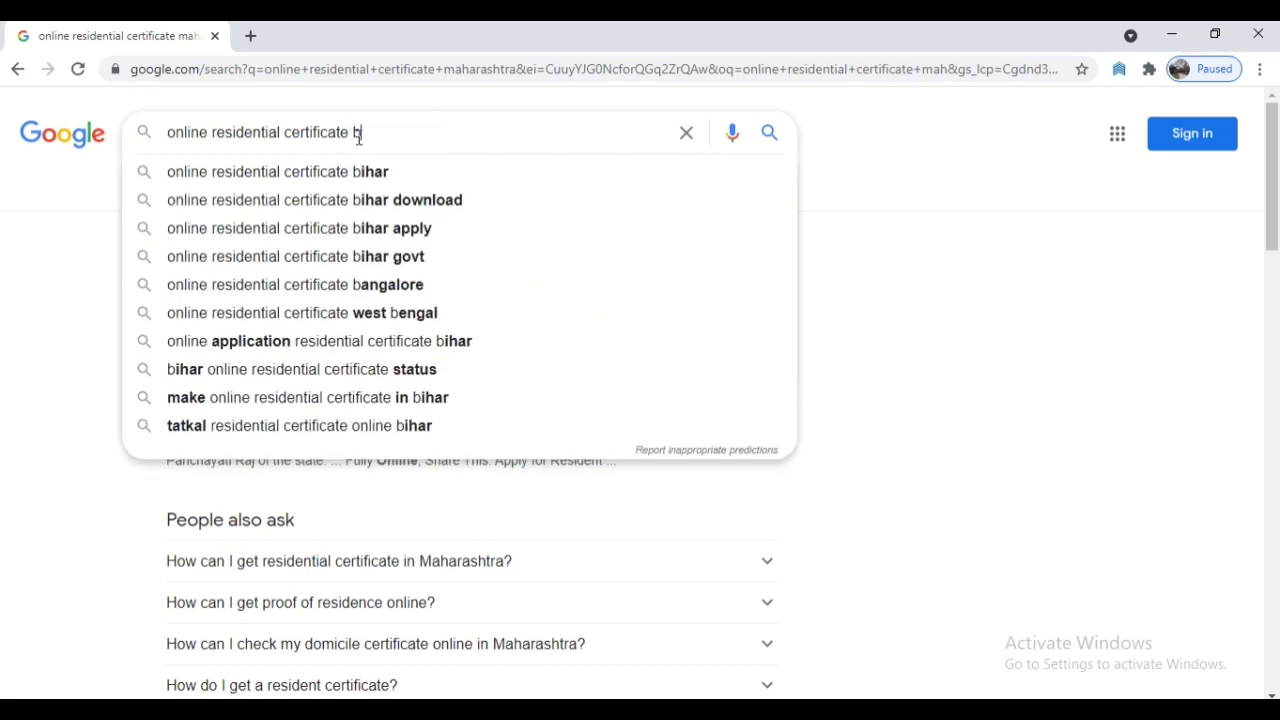
left_click(375, 168)
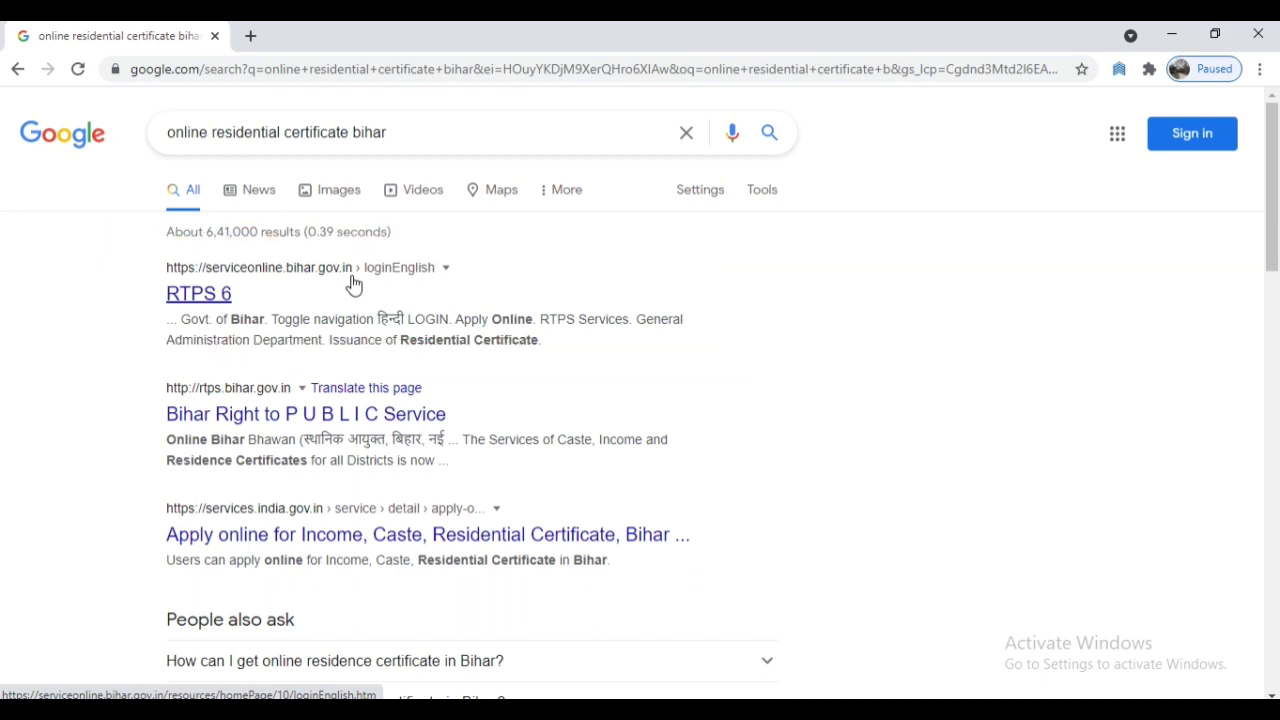
Open the RTPS 6 result, preview the Apply Online menu, and request the Hindi version
left_click(212, 278)
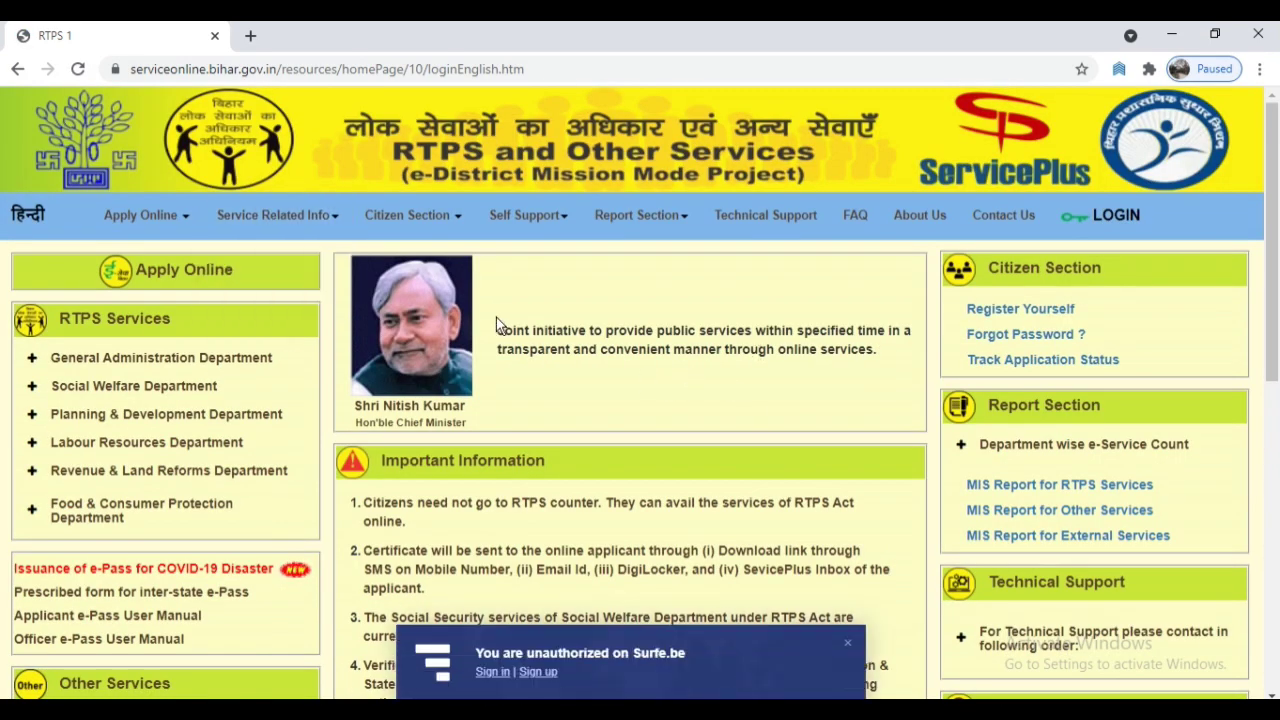
scroll(497, 320, "down", 7)
scroll(497, 320, "up", 7)
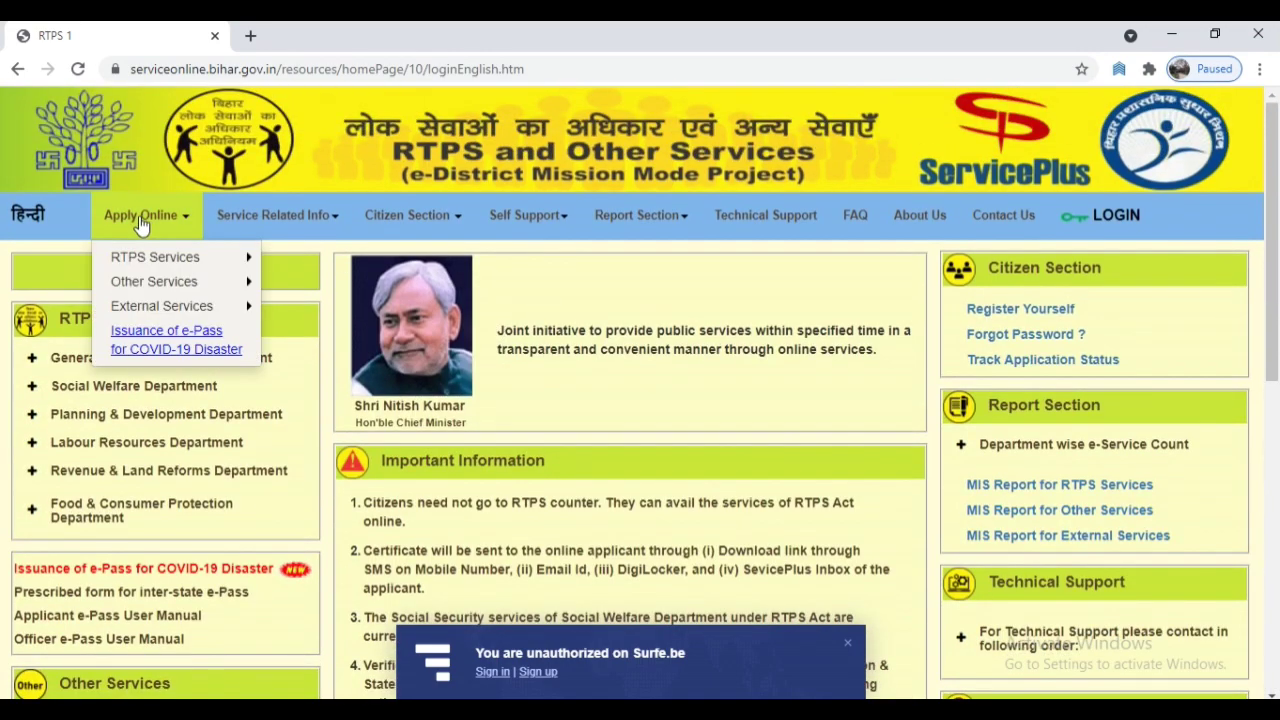
mouse_move(492, 281)
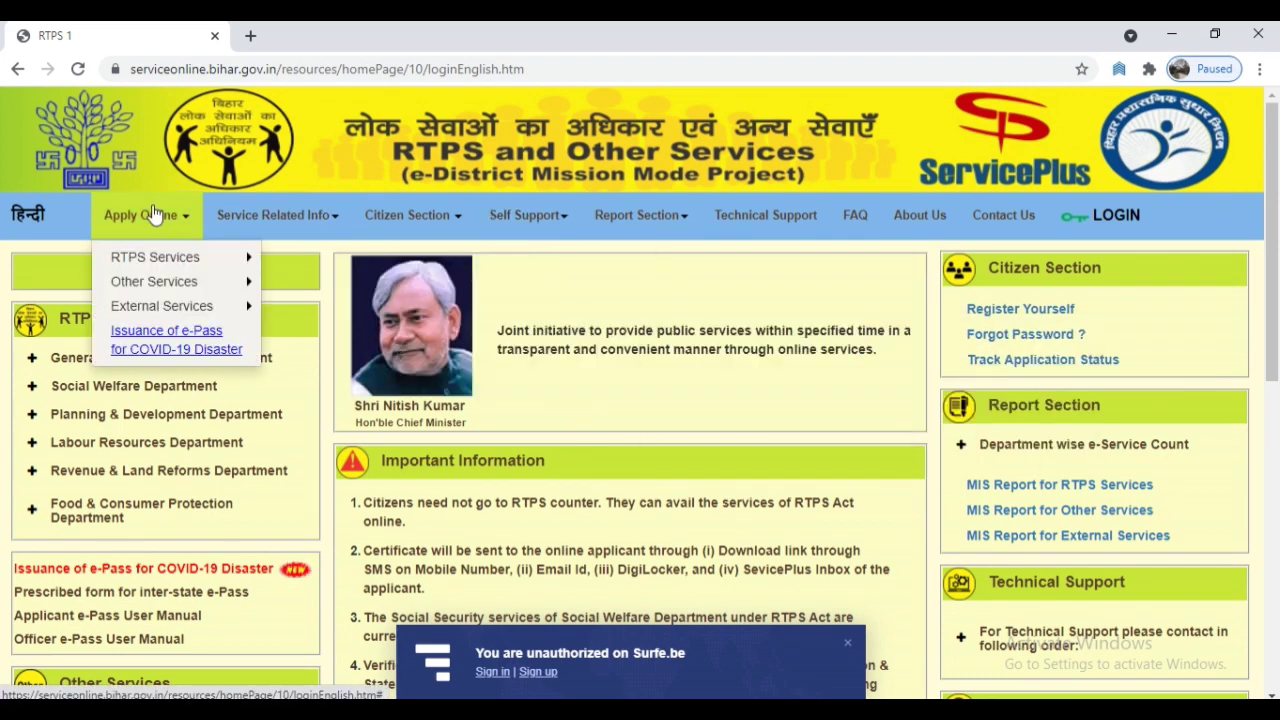
left_click(35, 224)
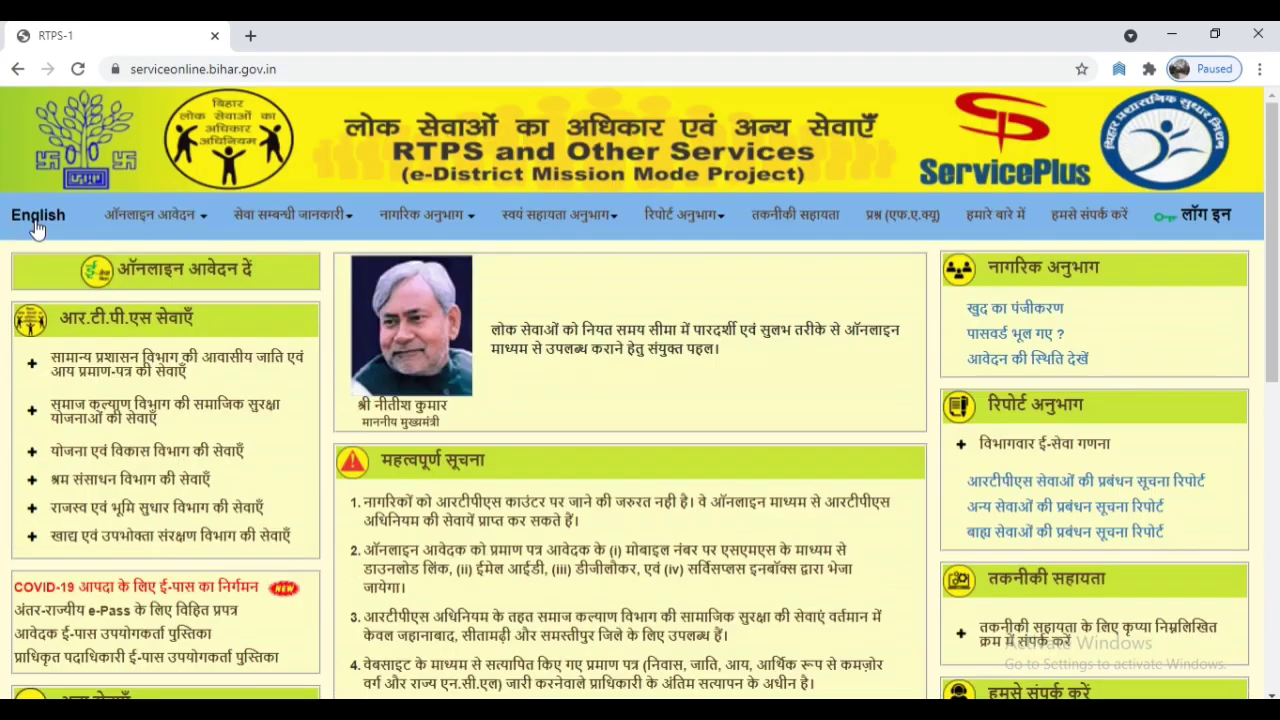
Browse ऑनलाइन आवेदन > आर.टी.पी.एस सेवाएँ > सामान्य प्रशासन विभाग की सेवाएँ, then return to English
mouse_move(150, 215)
mouse_move(170, 256)
mouse_move(370, 290)
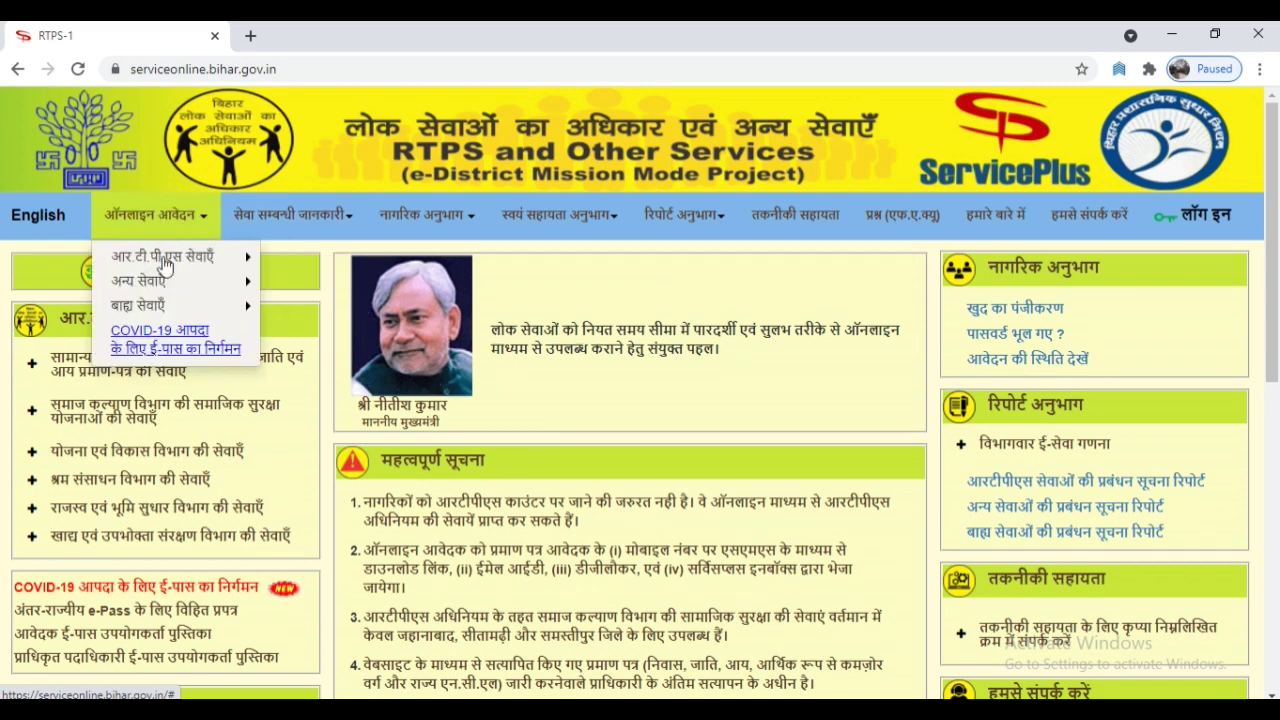
mouse_move(215, 260)
mouse_move(350, 260)
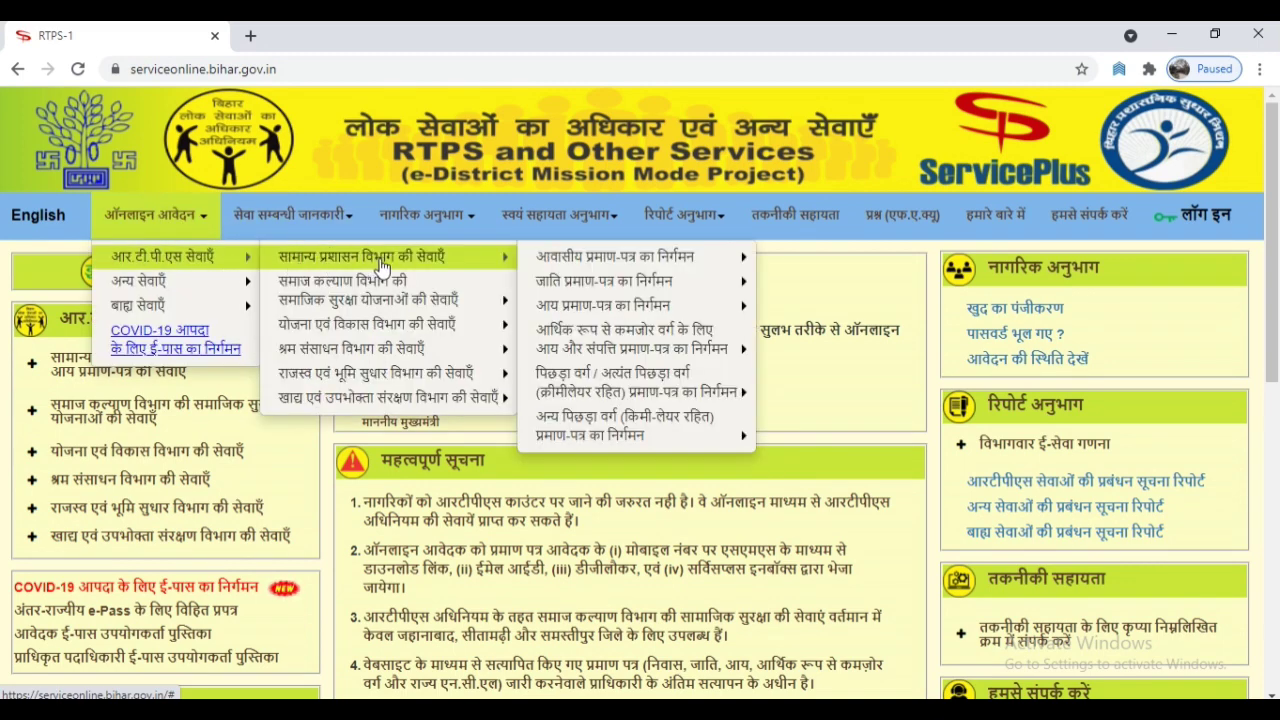
mouse_move(592, 266)
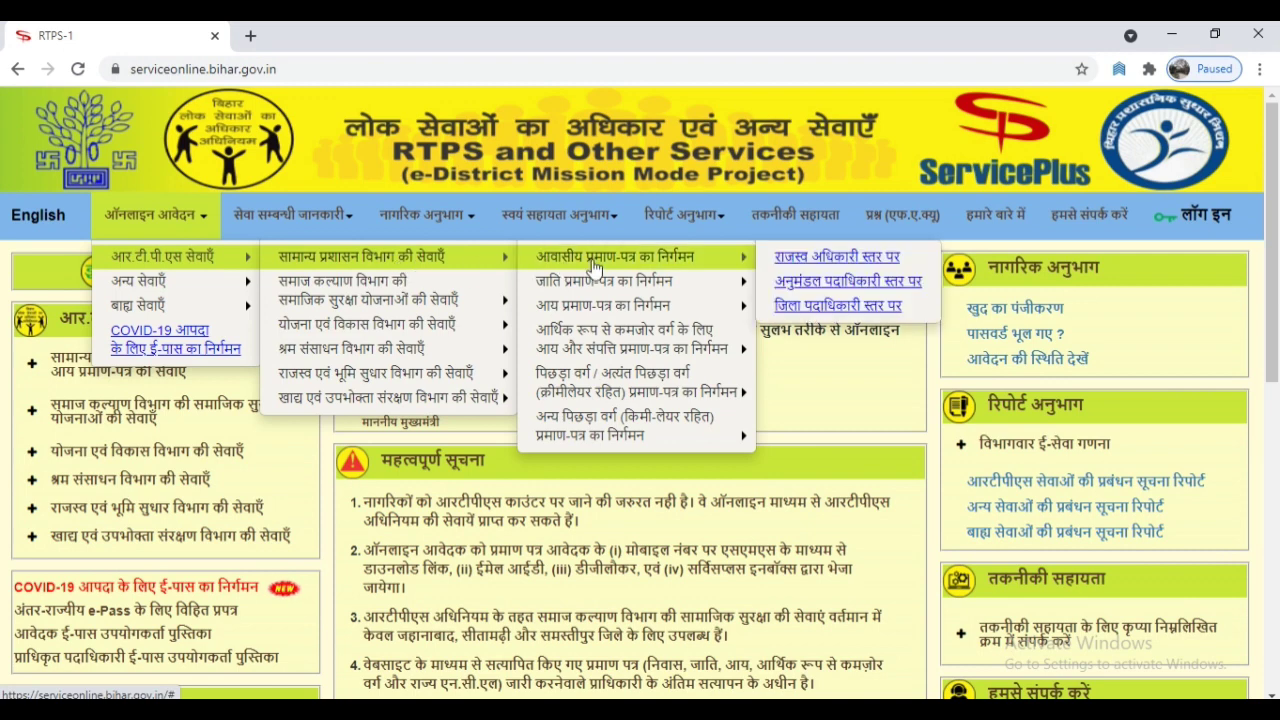
mouse_move(657, 290)
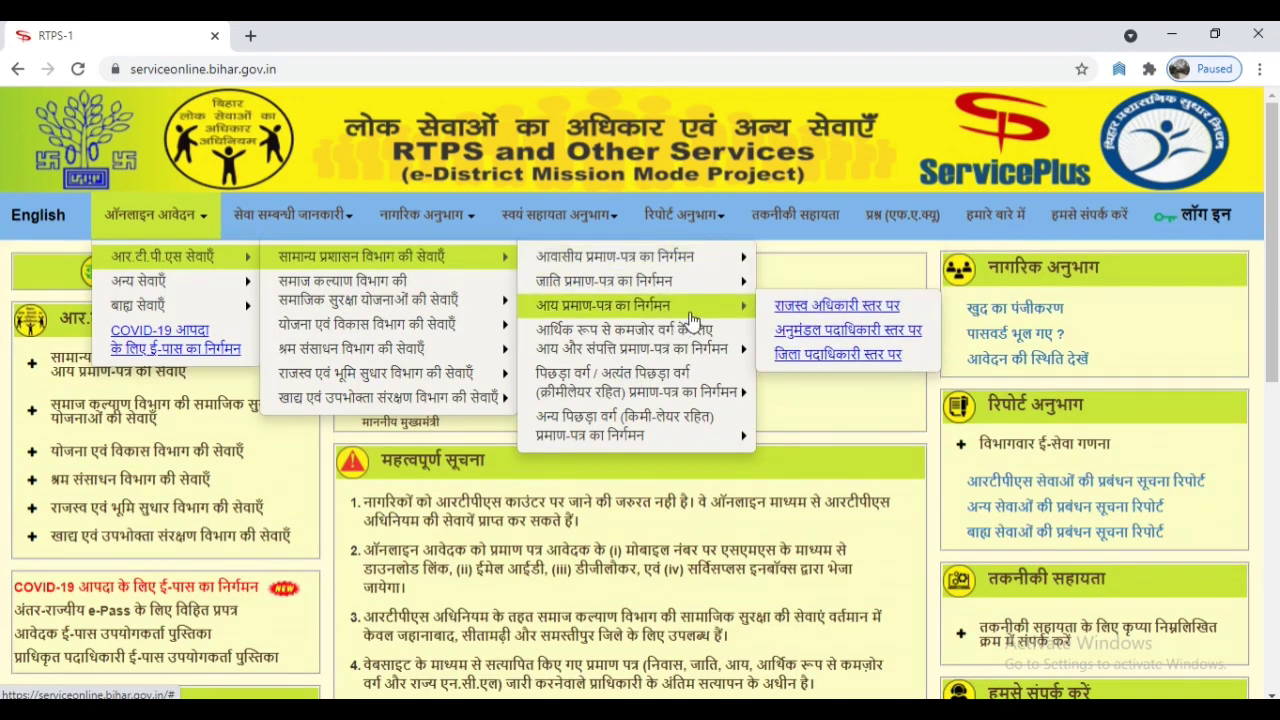
mouse_move(708, 336)
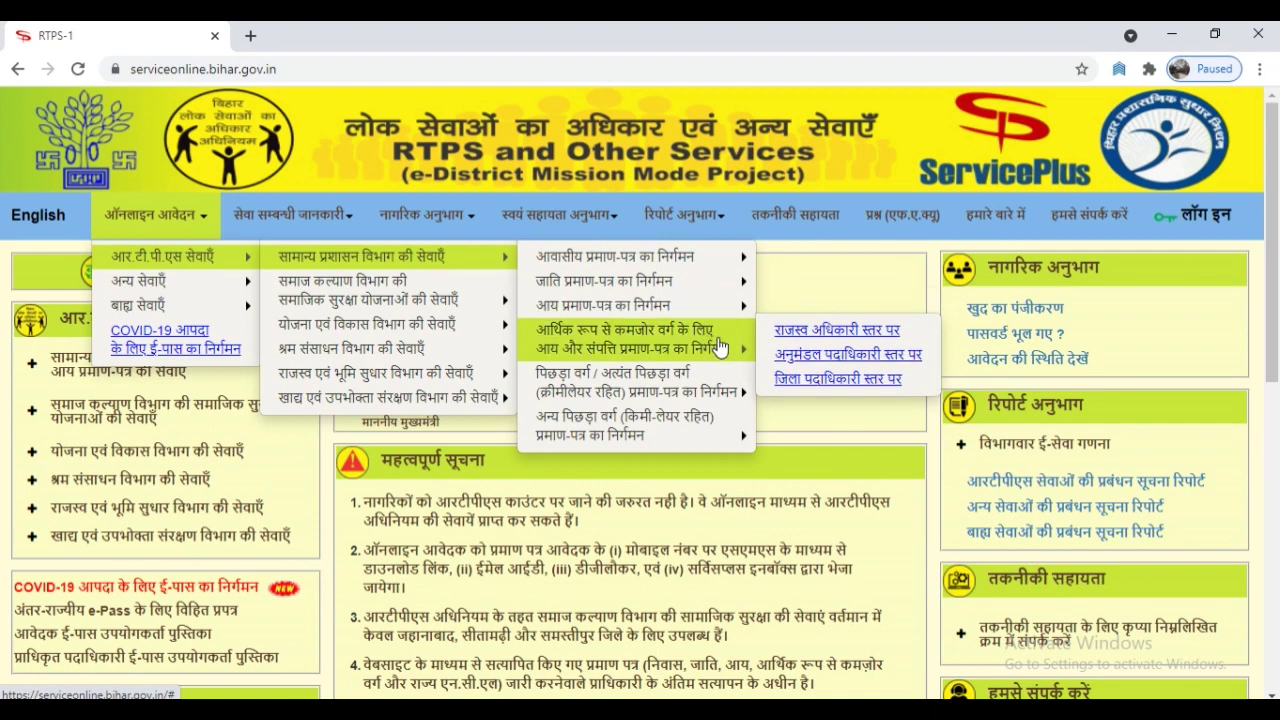
mouse_move(706, 392)
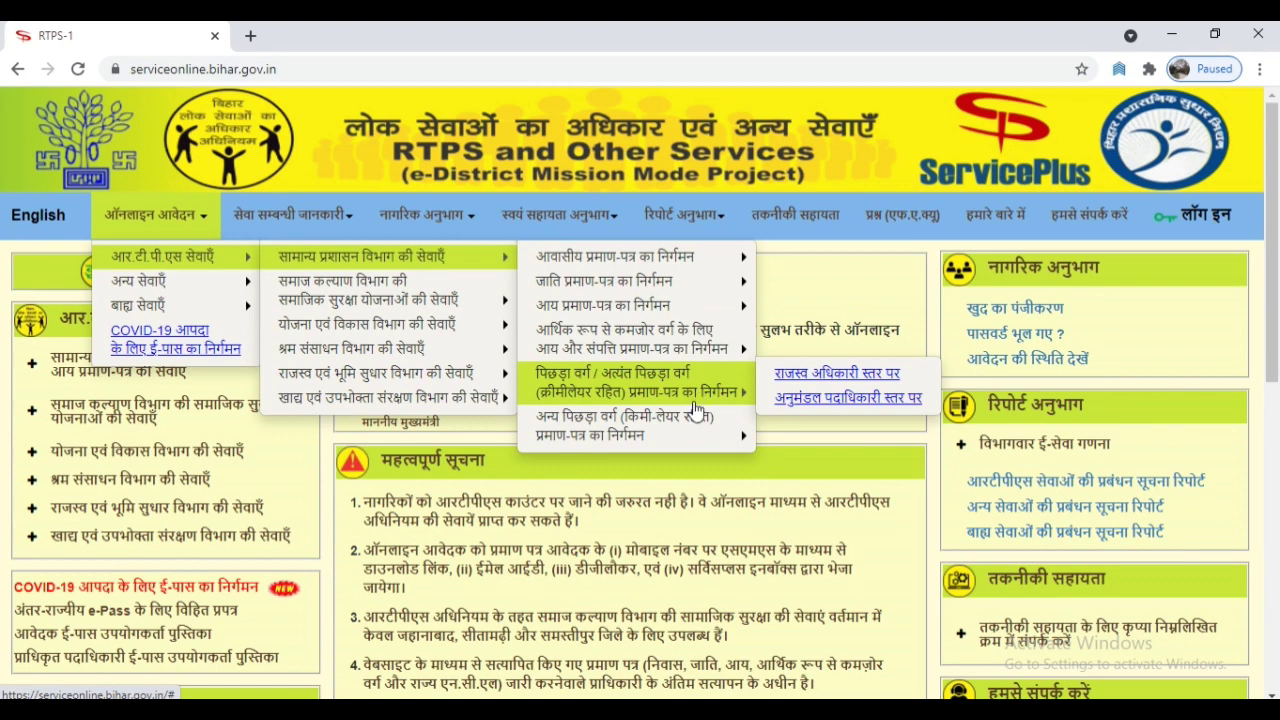
mouse_move(692, 430)
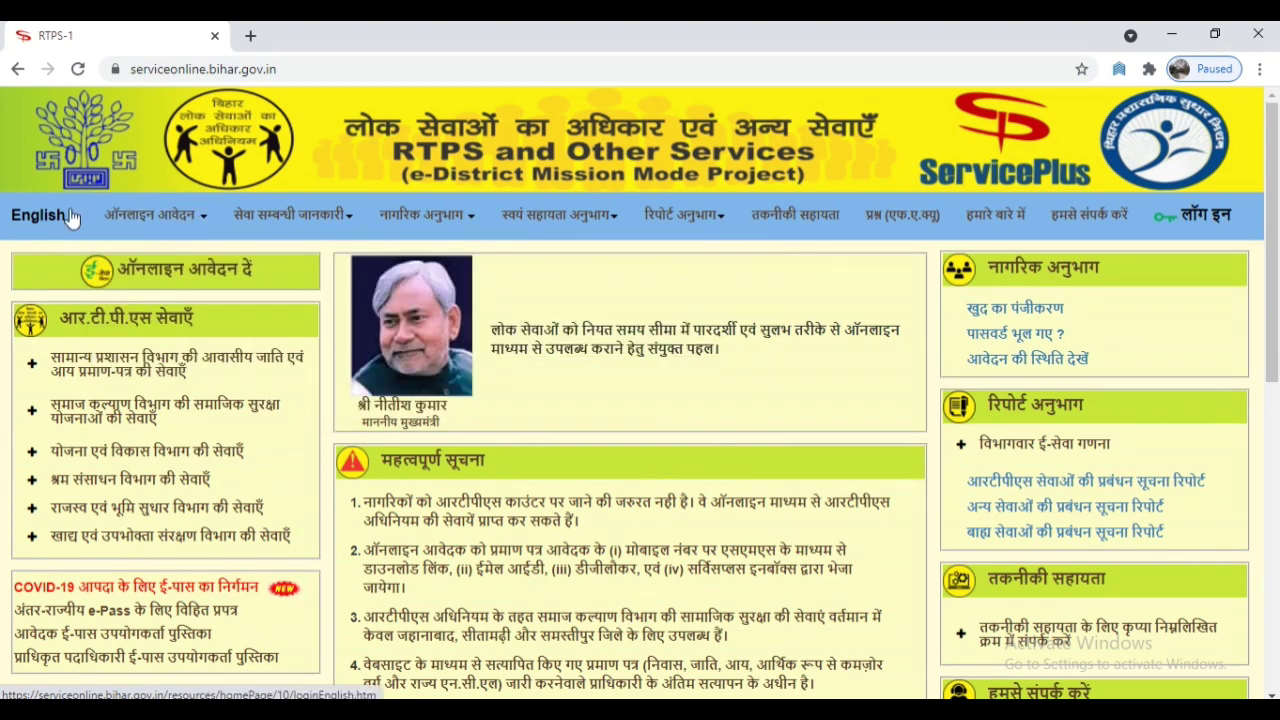
left_click(48, 216)
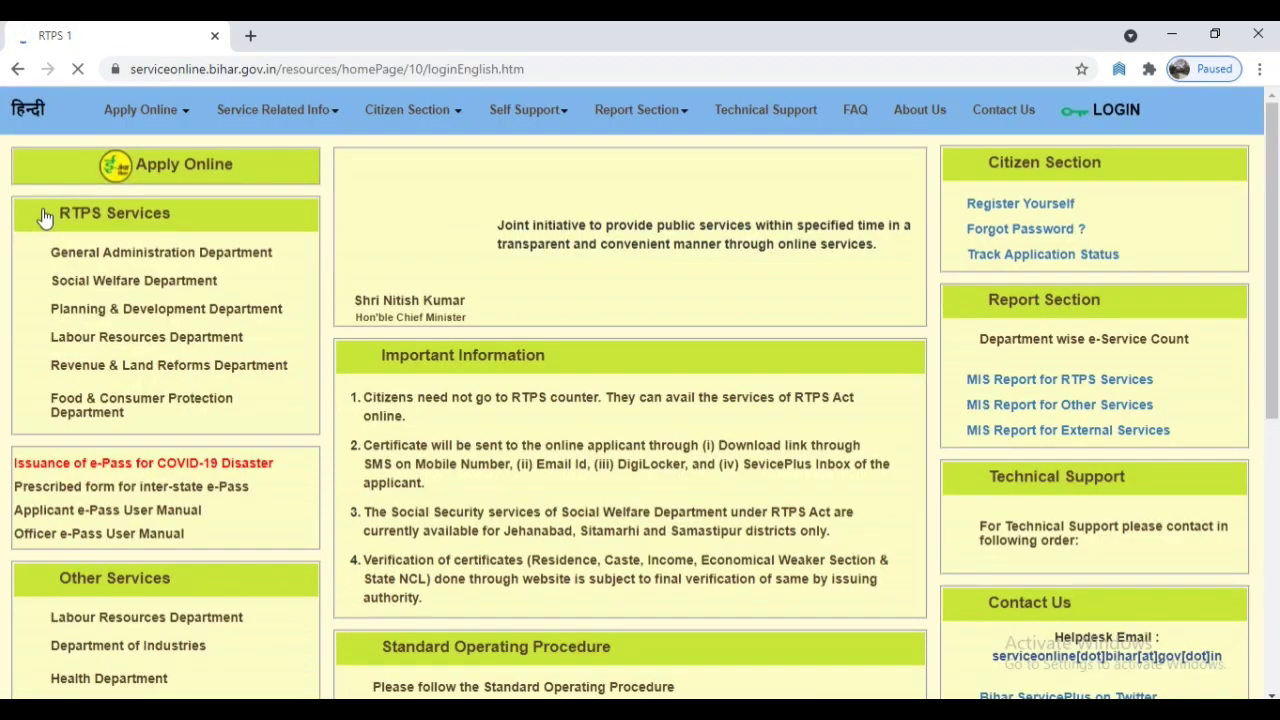
Reveal Revenue Officer, Sub-Division Officer and District Magistrate levels under Issuance of Residential Certificate
mouse_move(410, 252)
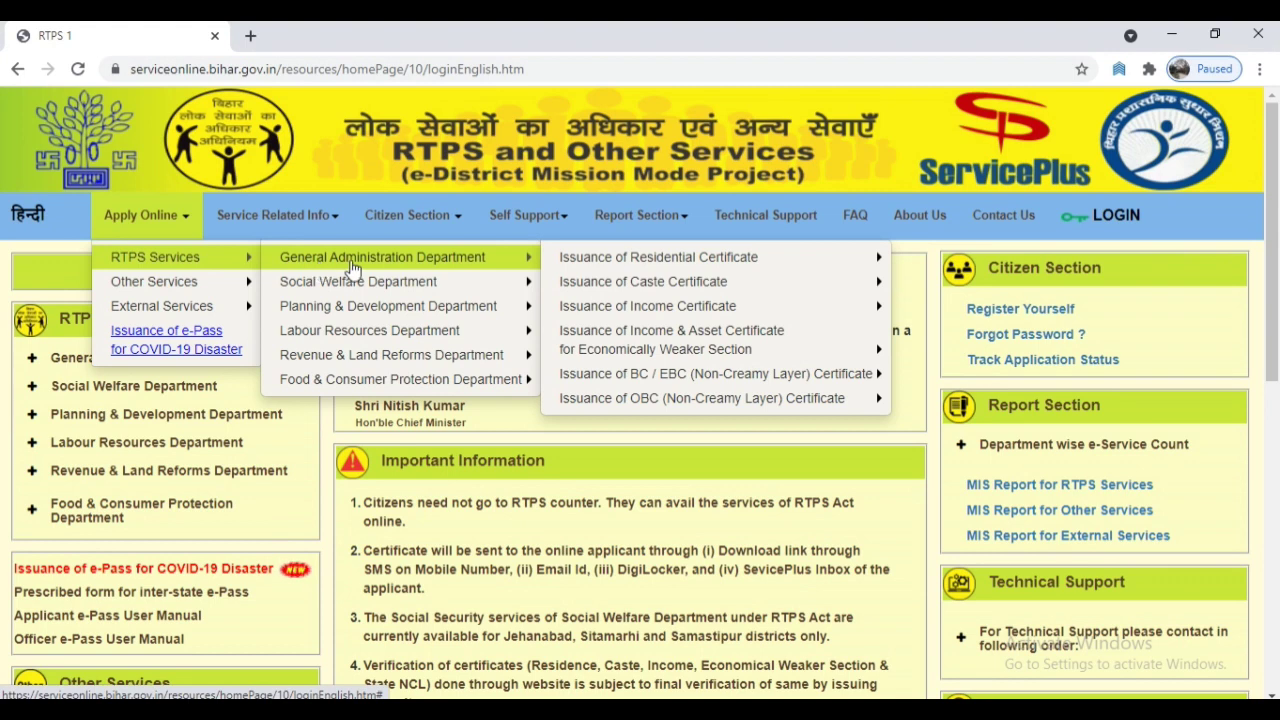
mouse_move(661, 266)
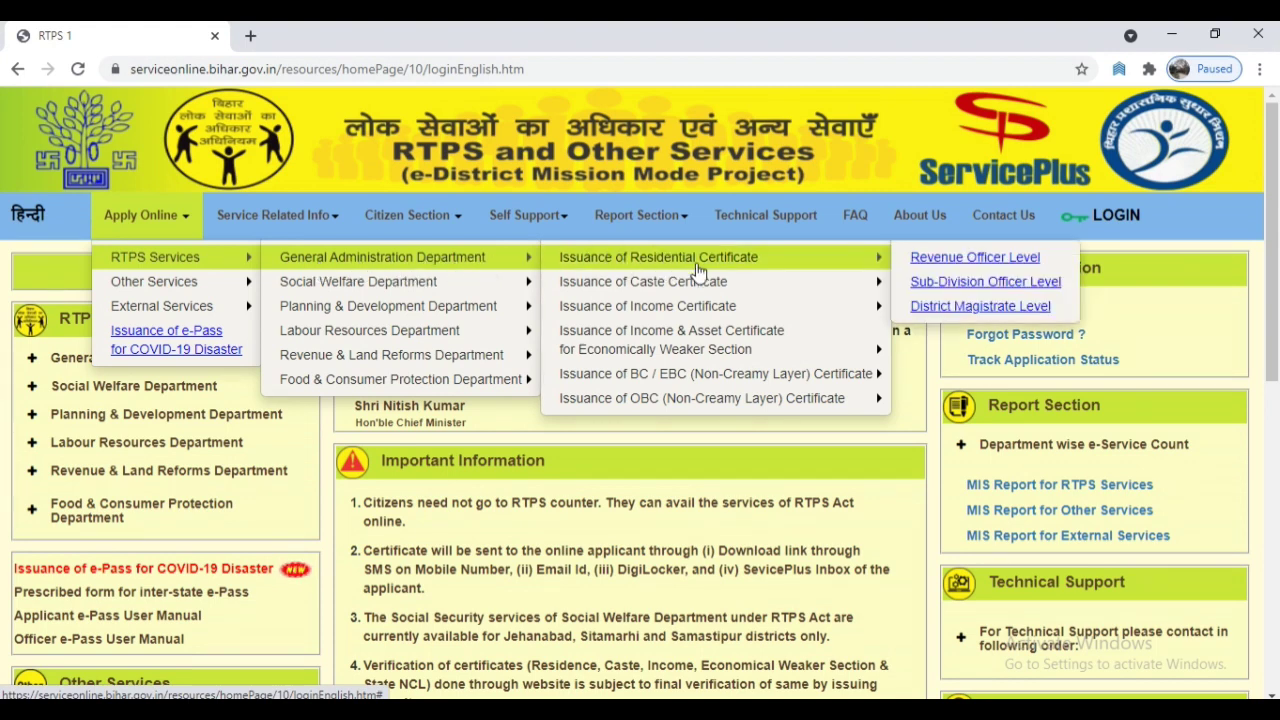
mouse_move(696, 286)
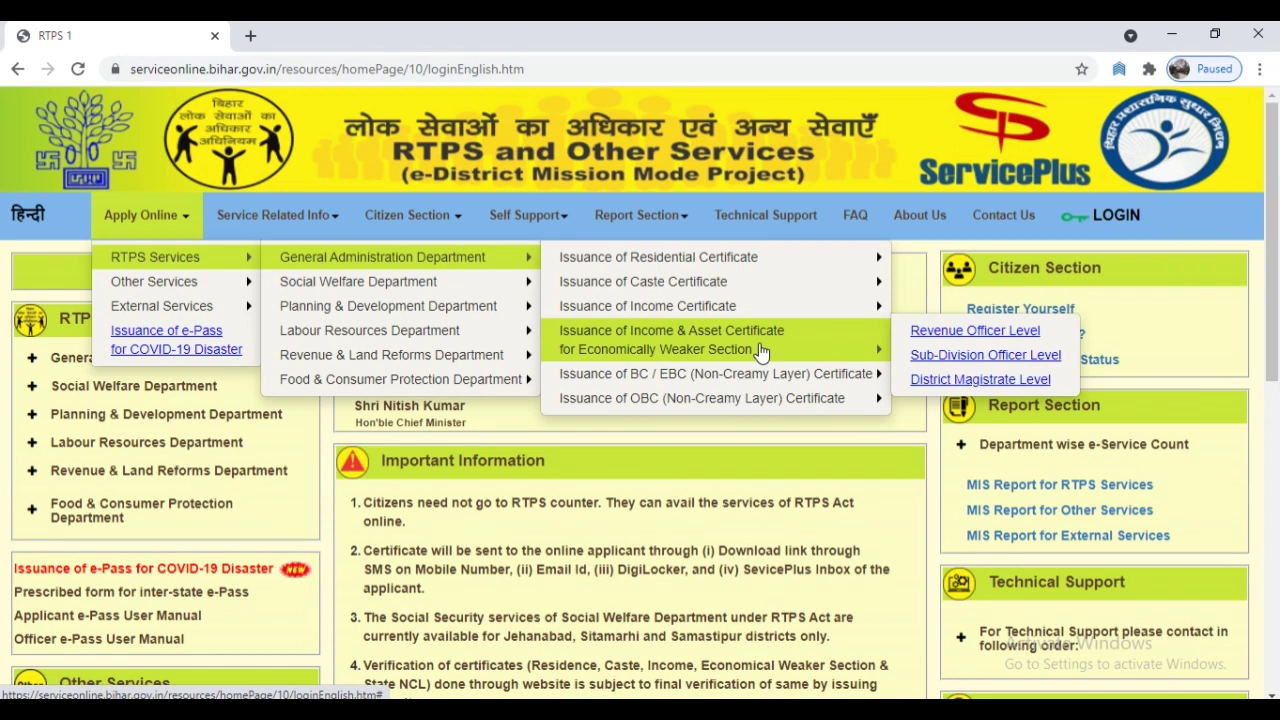
mouse_move(678, 380)
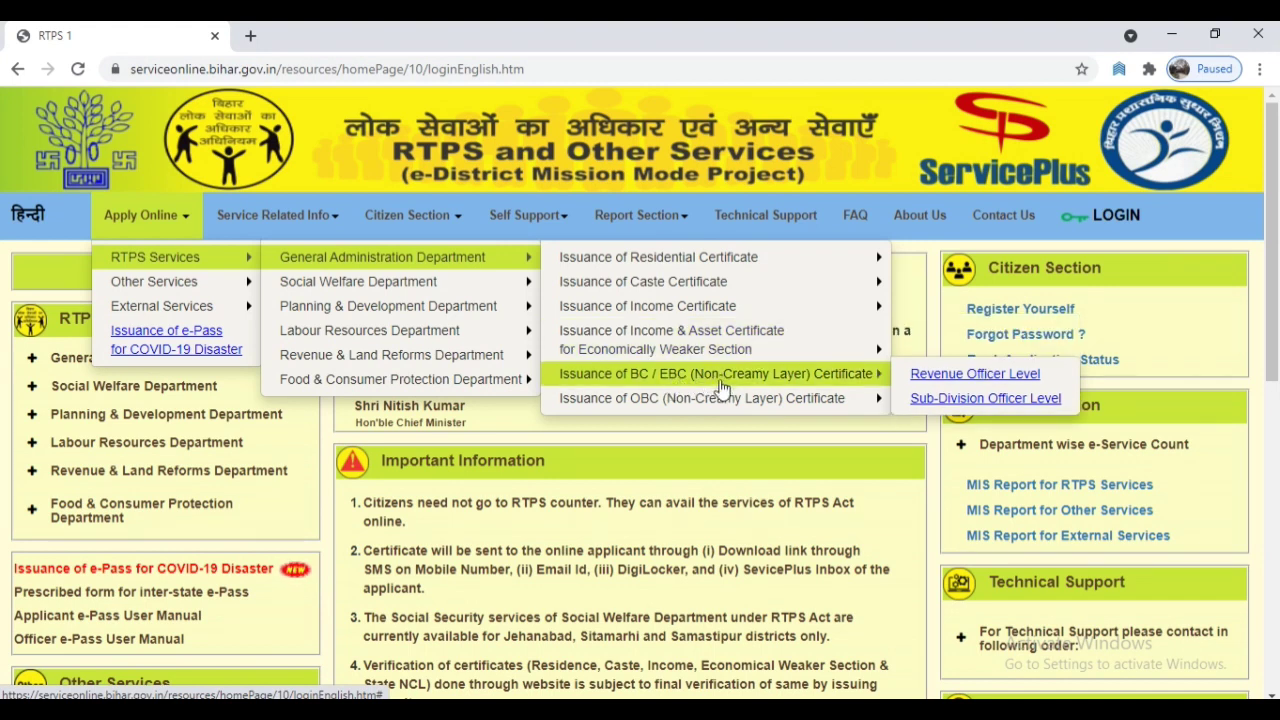
mouse_move(723, 268)
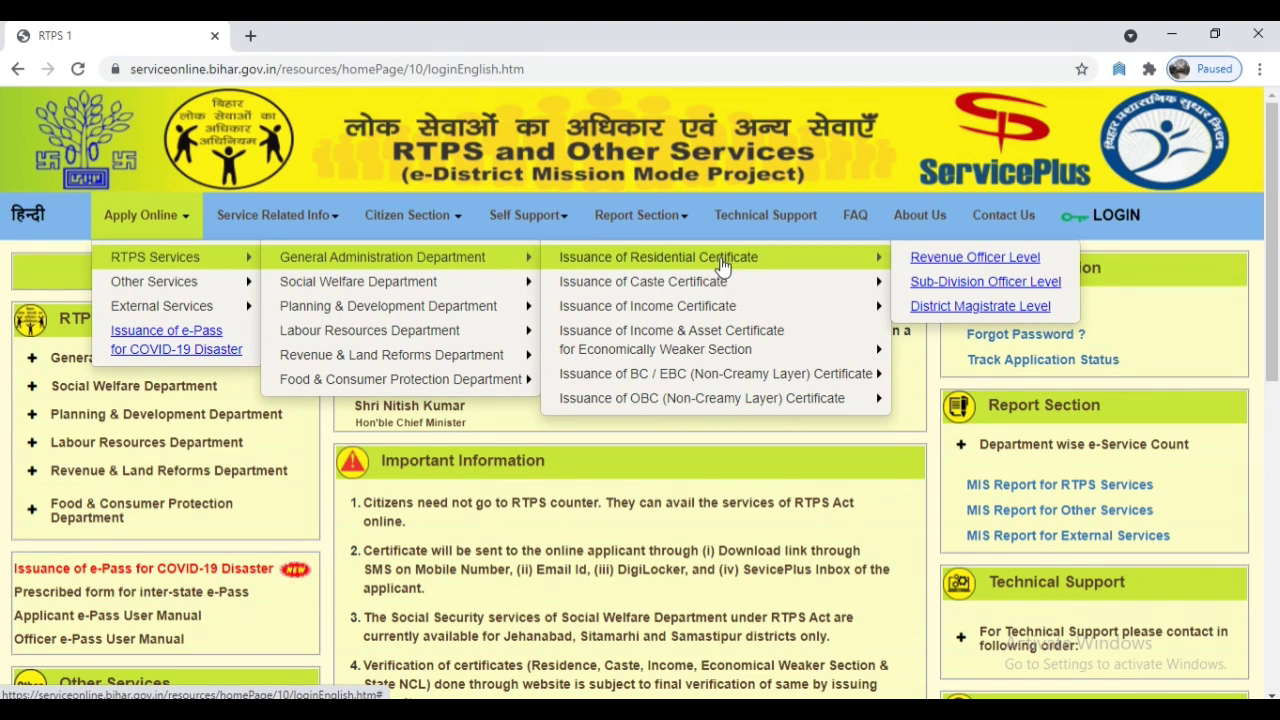
Switch to Hindi and open the राजस्व अधिकारी स्तर पर Residence Certificate Form-XII
left_click(33, 220)
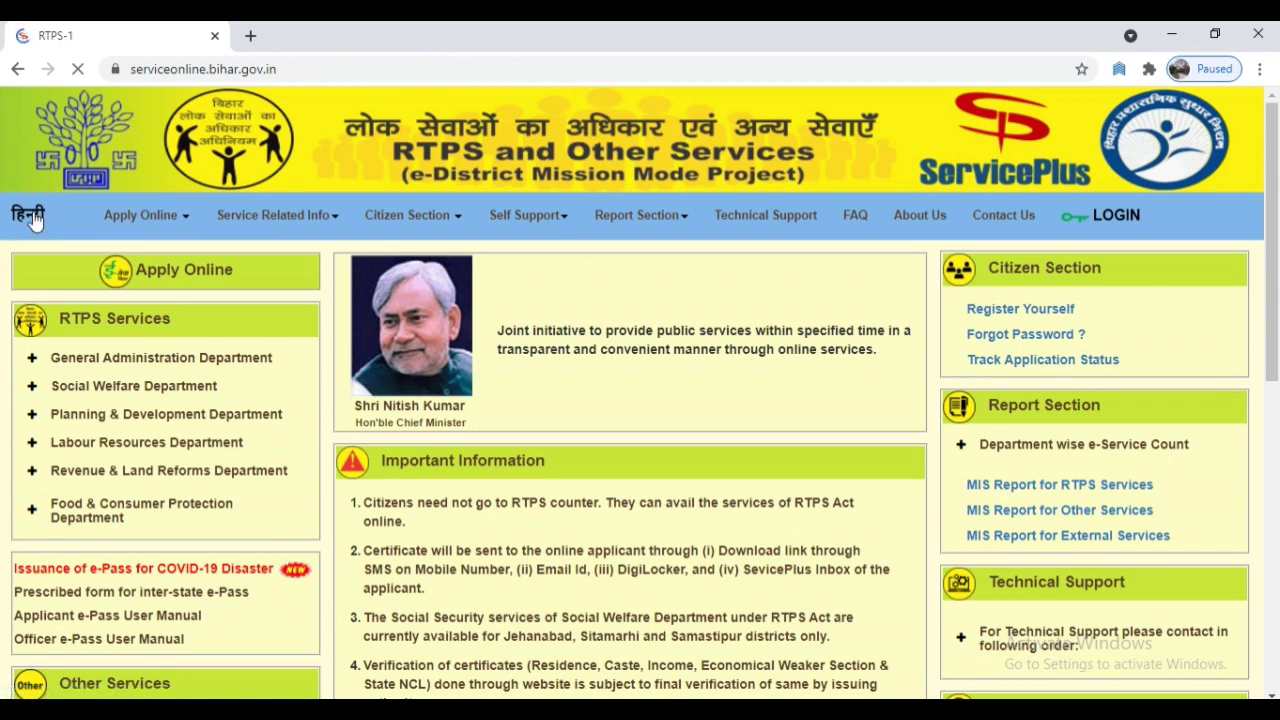
mouse_move(177, 229)
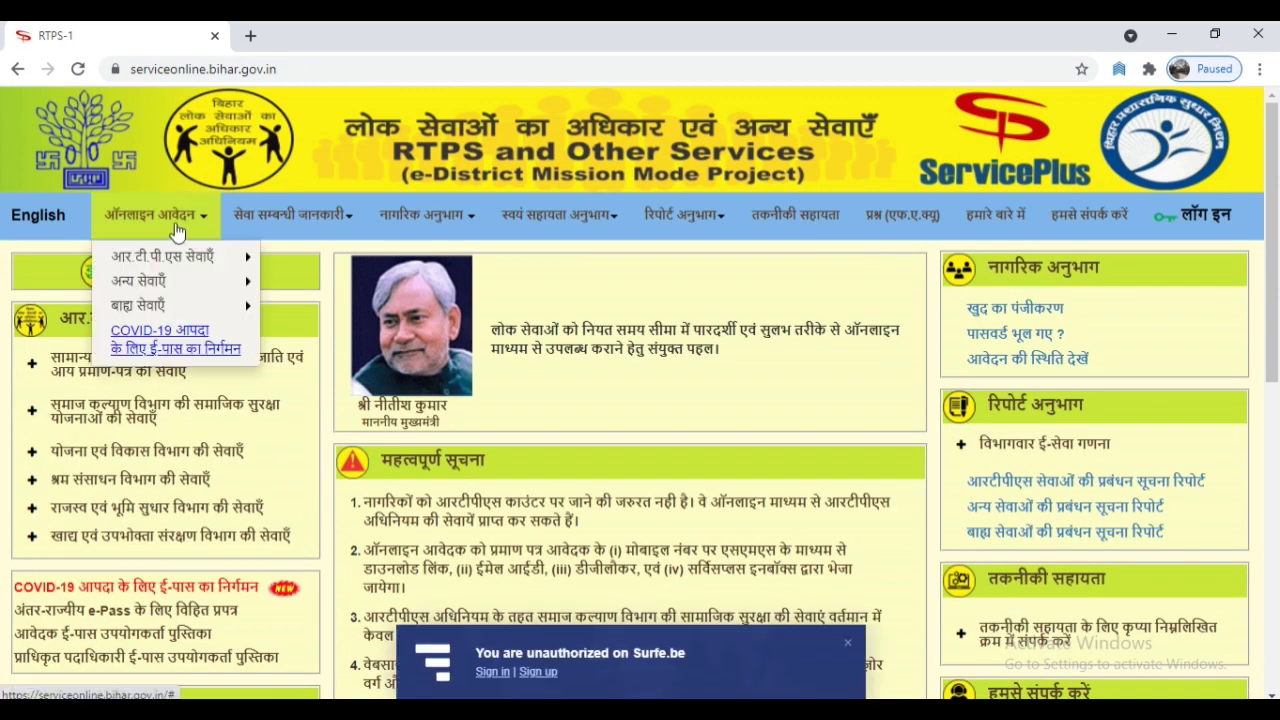
mouse_move(170, 260)
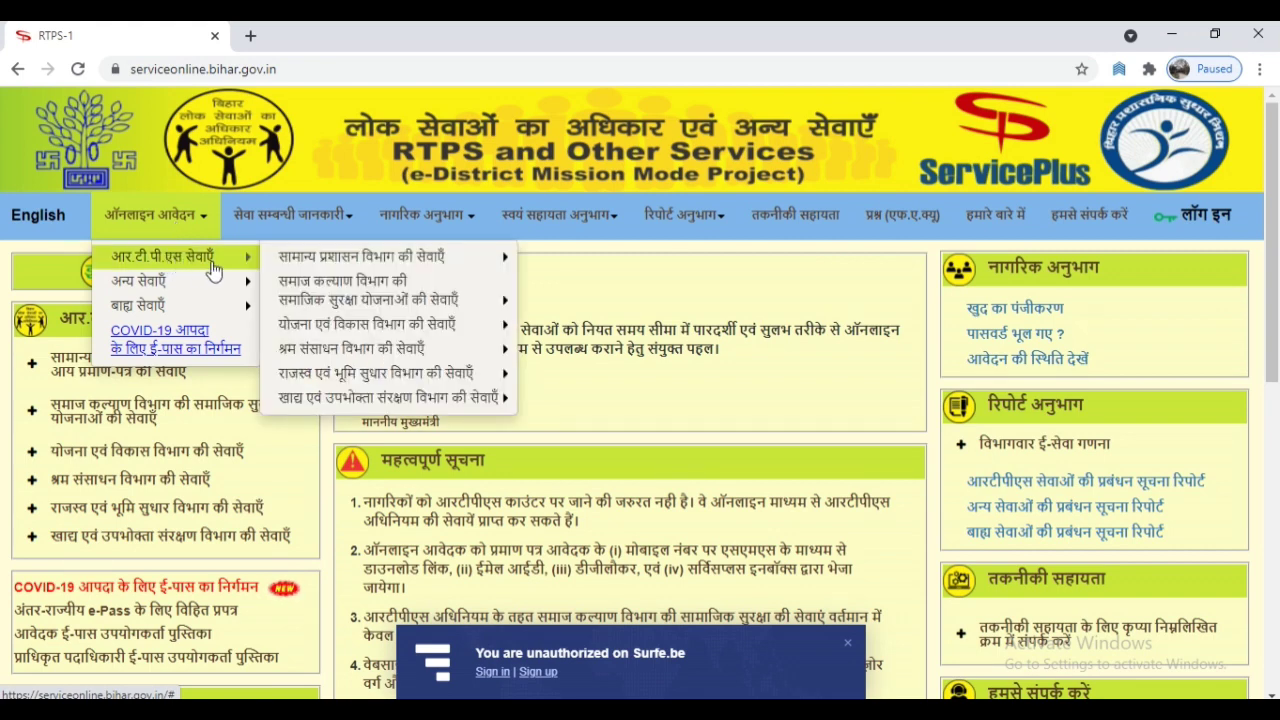
mouse_move(285, 266)
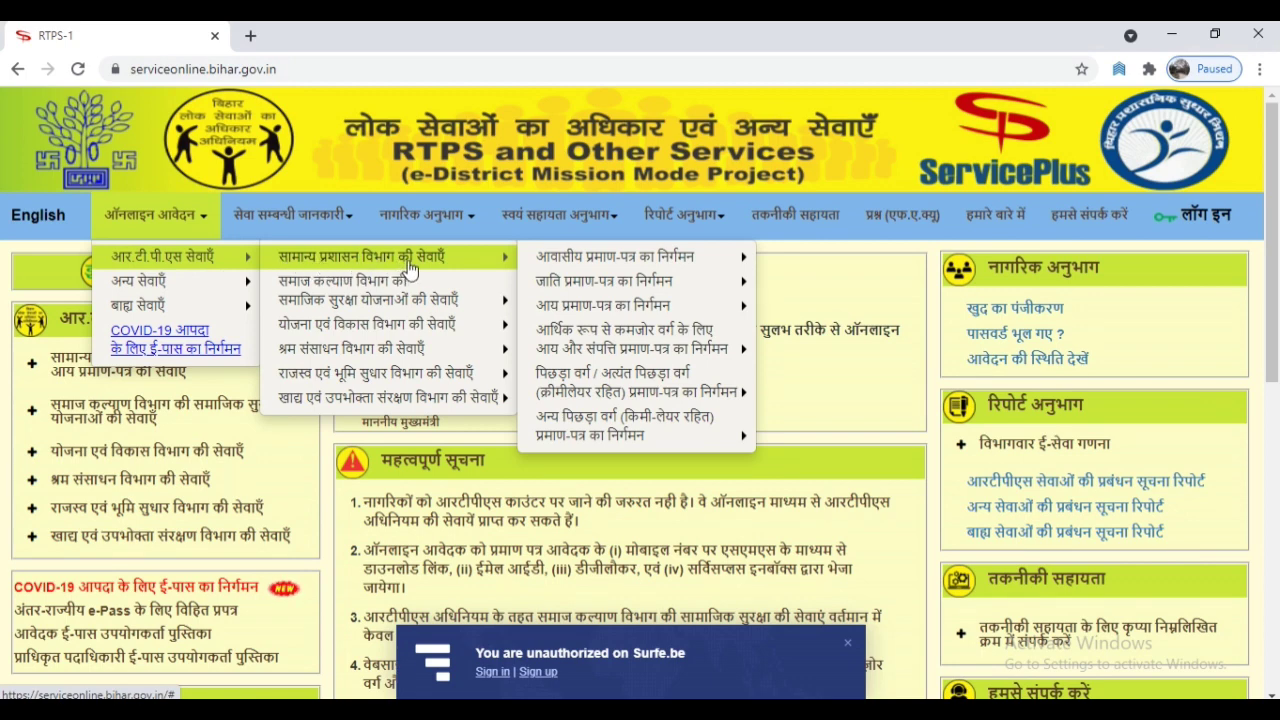
mouse_move(578, 268)
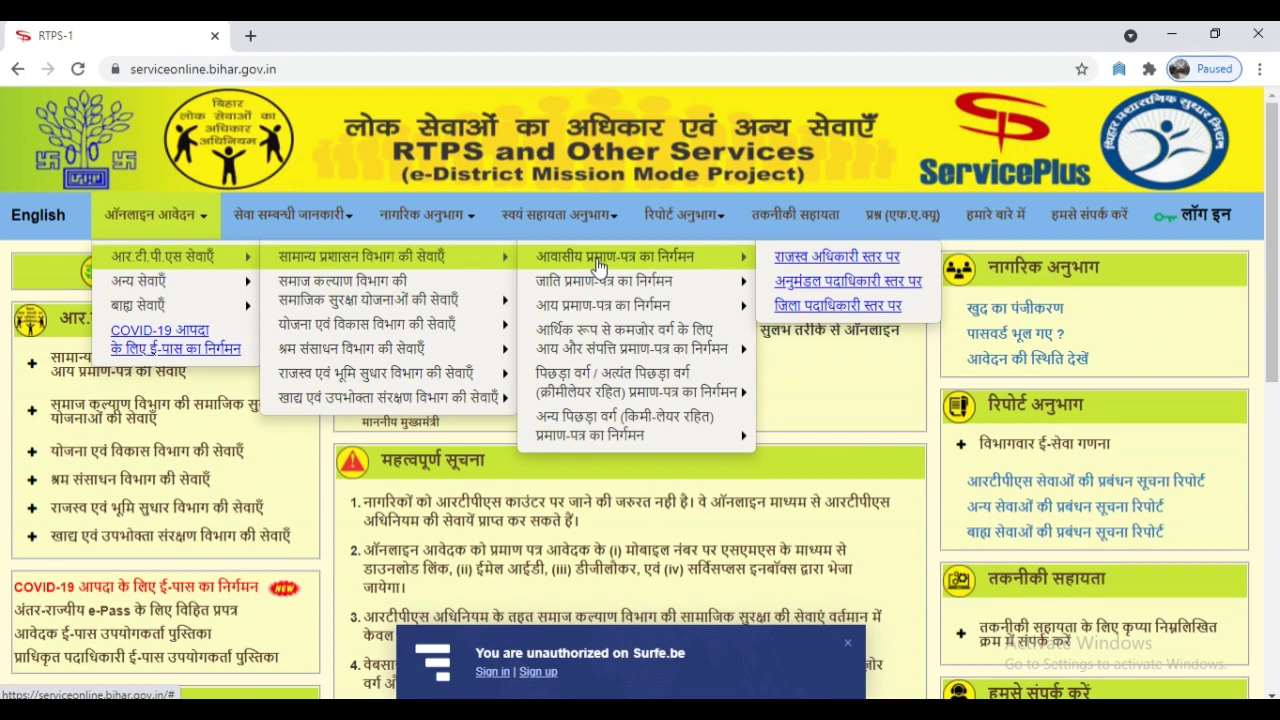
mouse_move(606, 290)
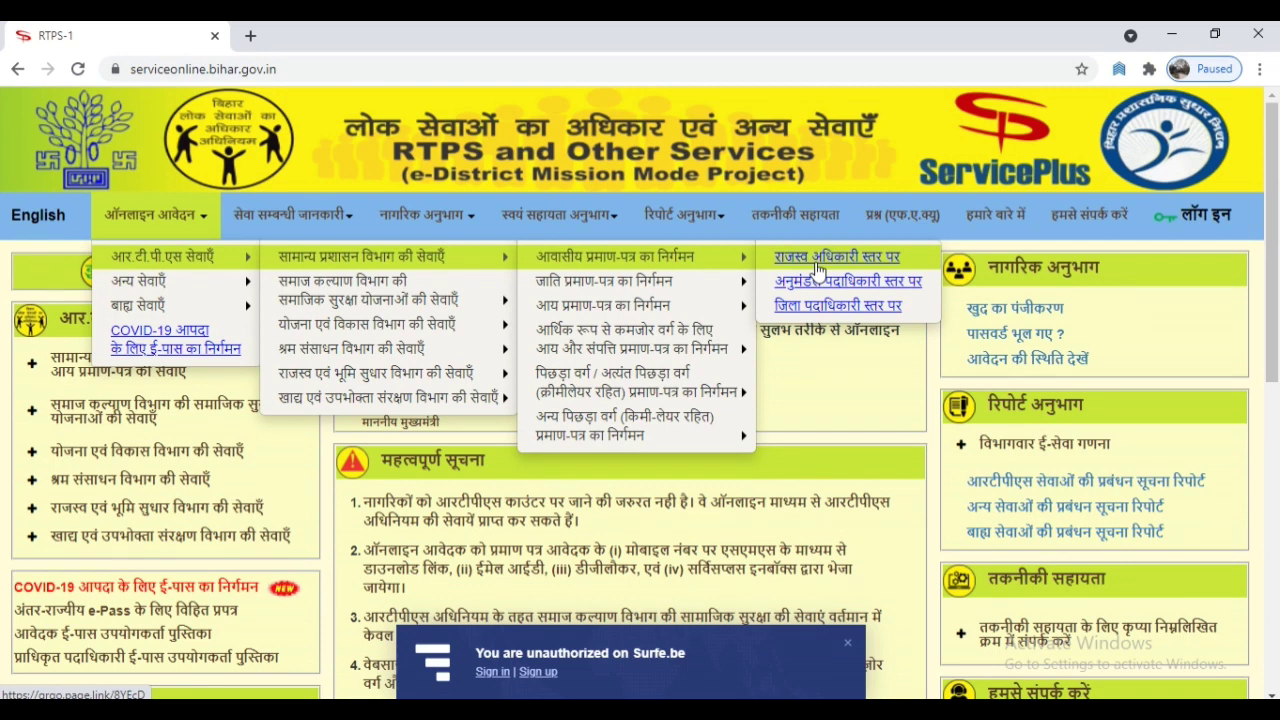
left_click(818, 266)
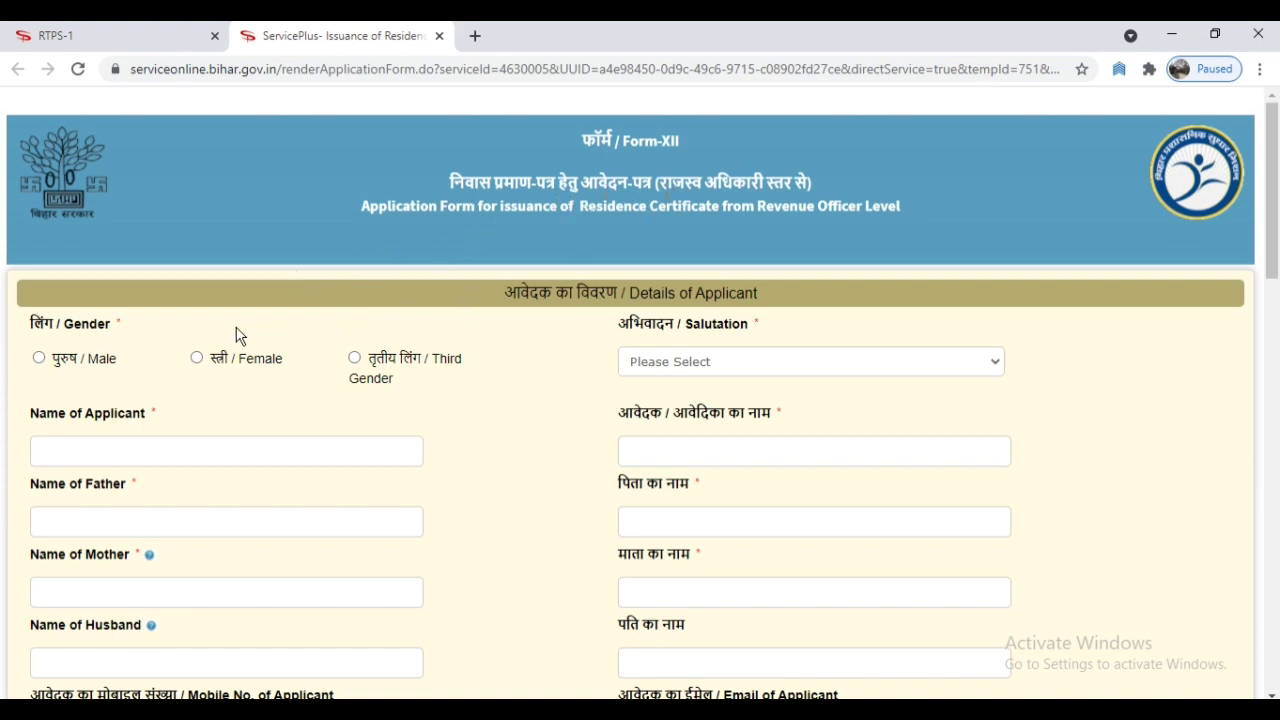
Mark the applicant as Male with salutation 'कोई अभिवादन नहीं'
scroll(230, 300, "down", 1)
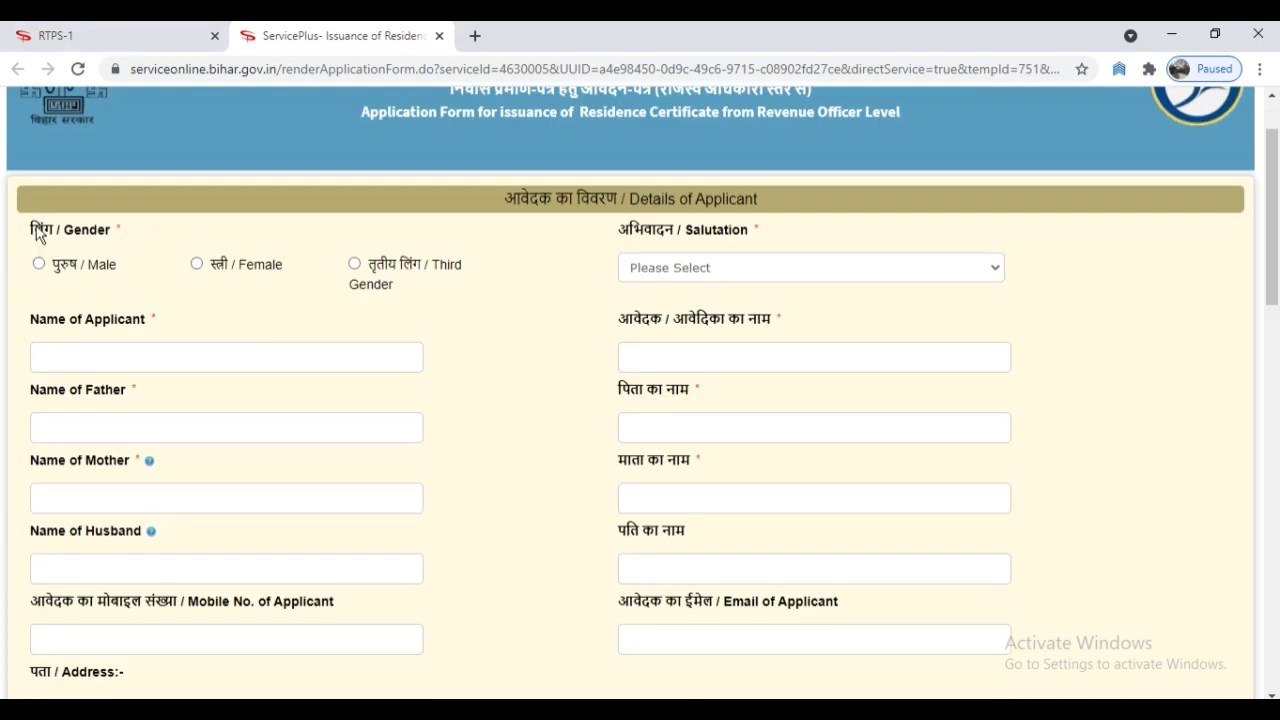
left_click_drag(32, 229, 137, 243)
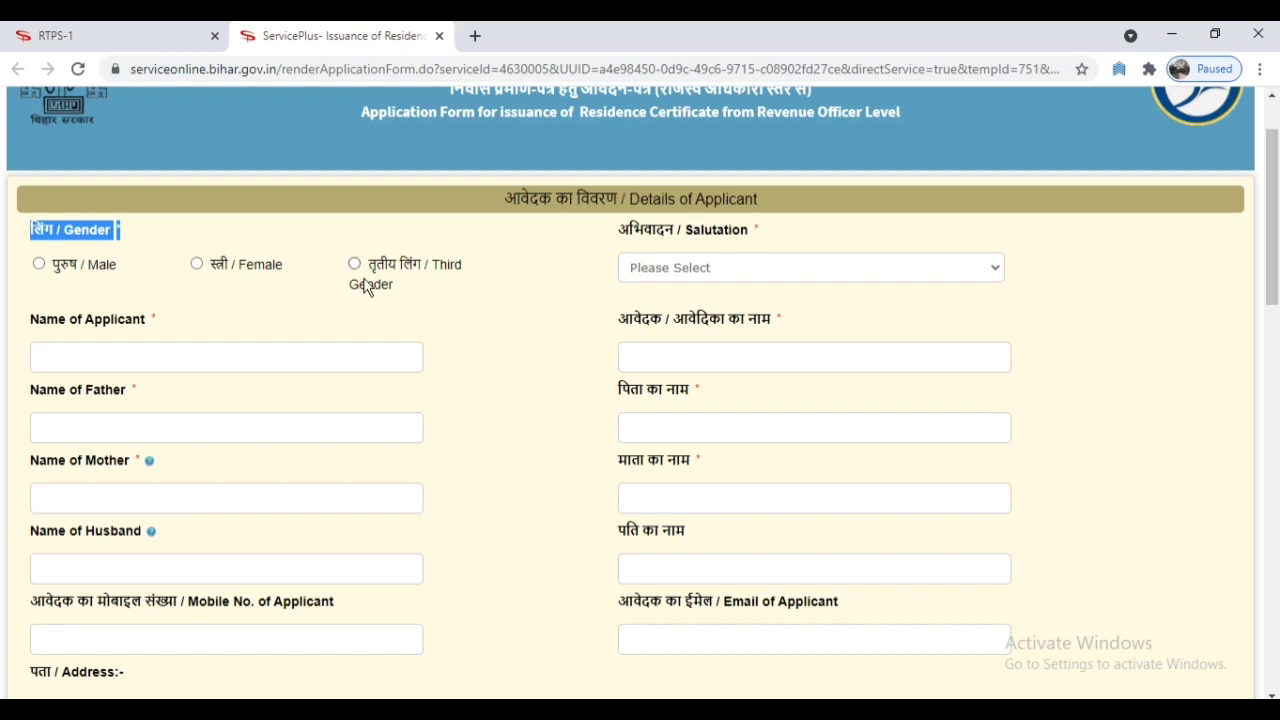
left_click(39, 264)
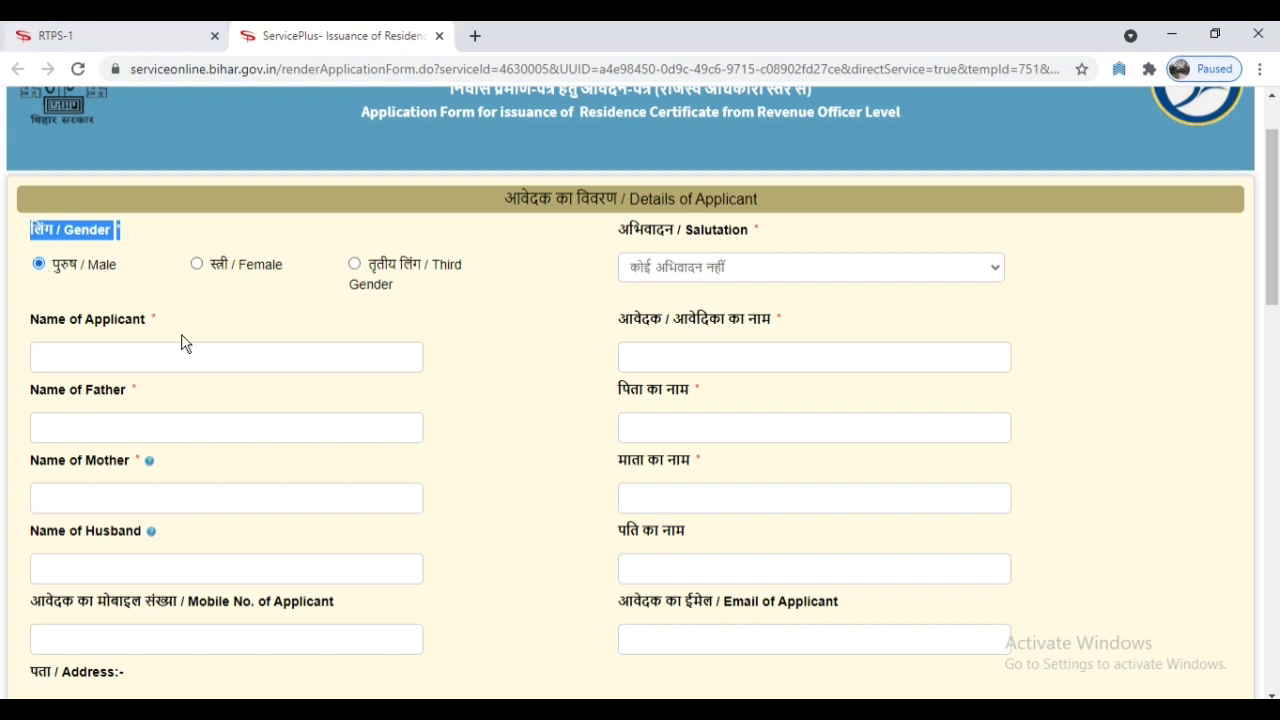
left_click(727, 270)
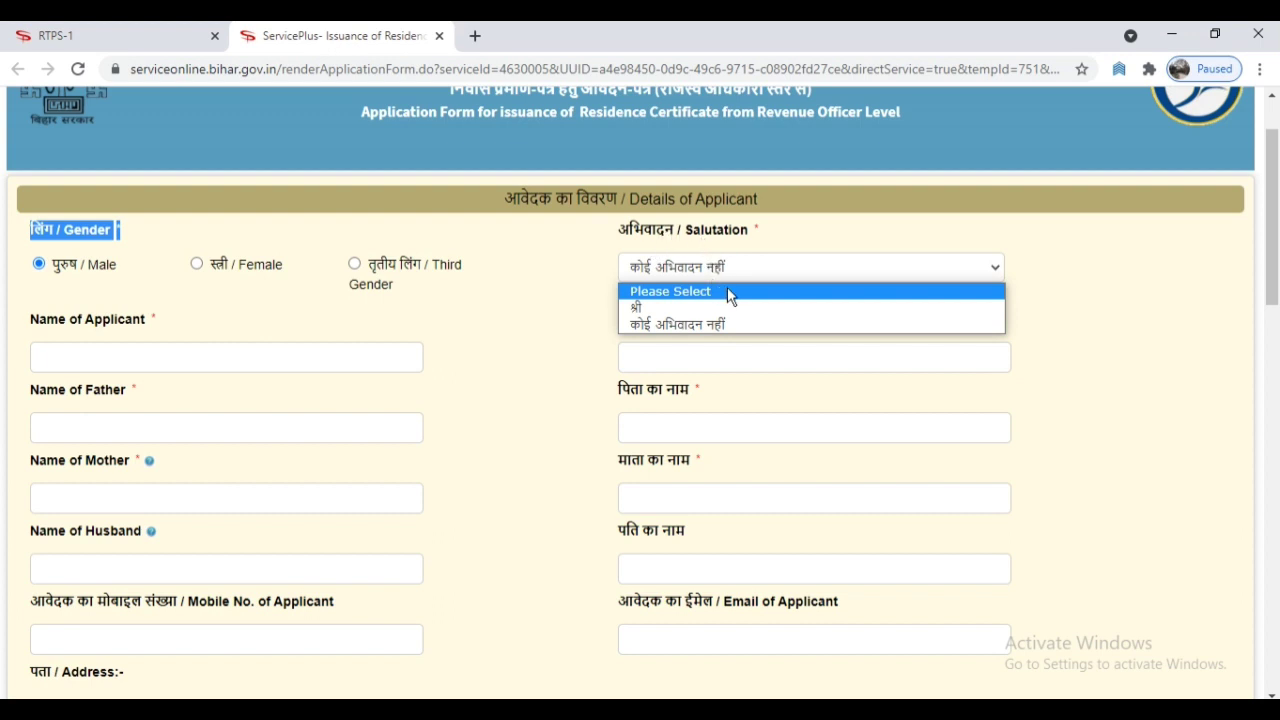
left_click(727, 325)
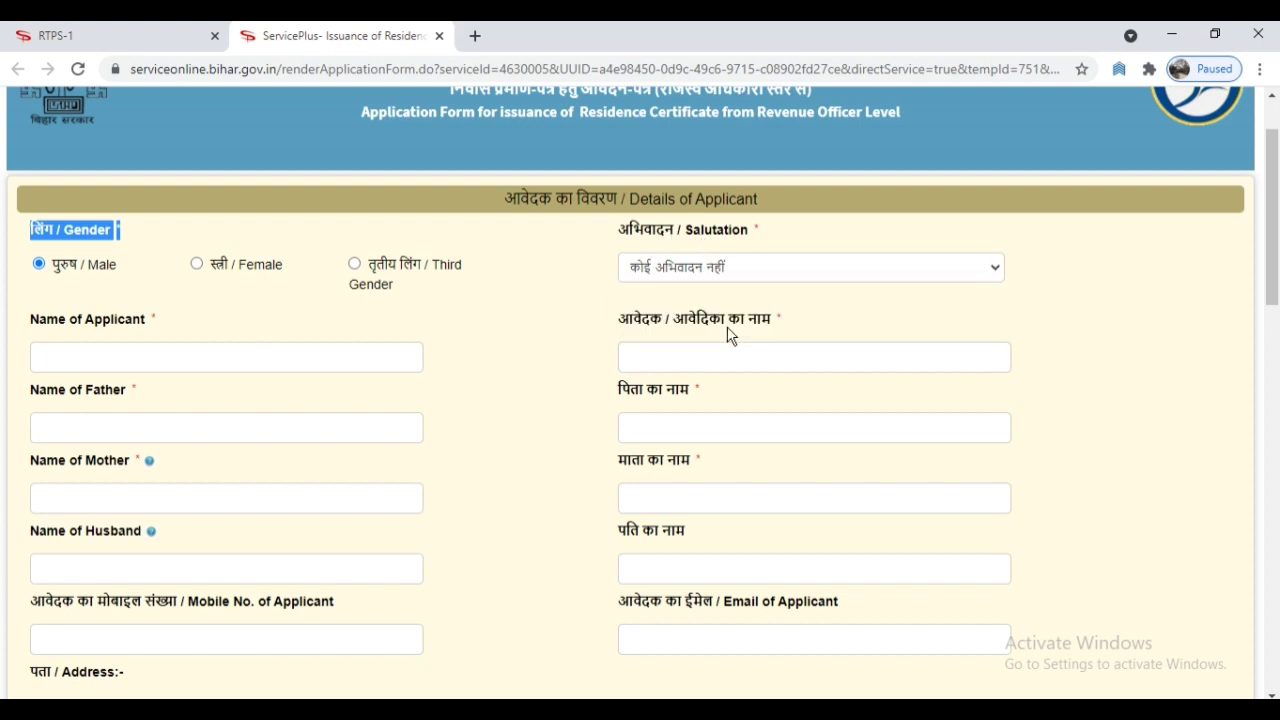
Enter the applicant's full name in English in Name of Applicant
left_click(149, 361)
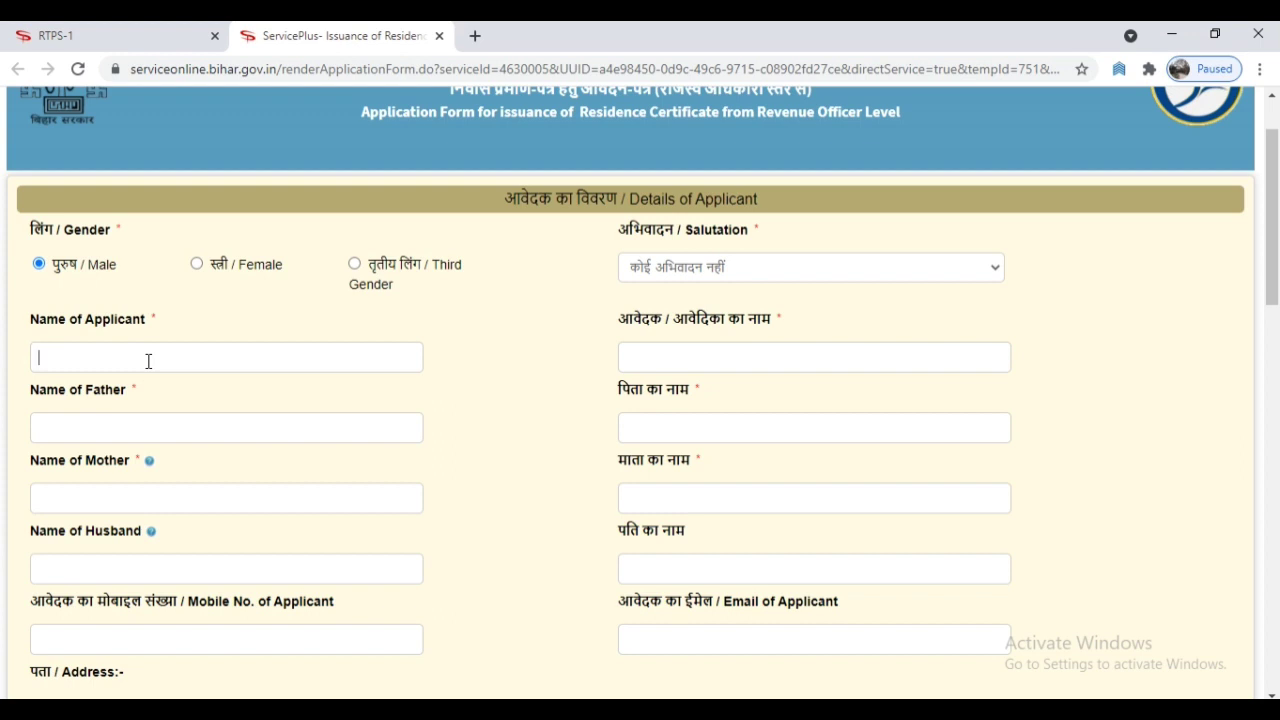
left_click(683, 367)
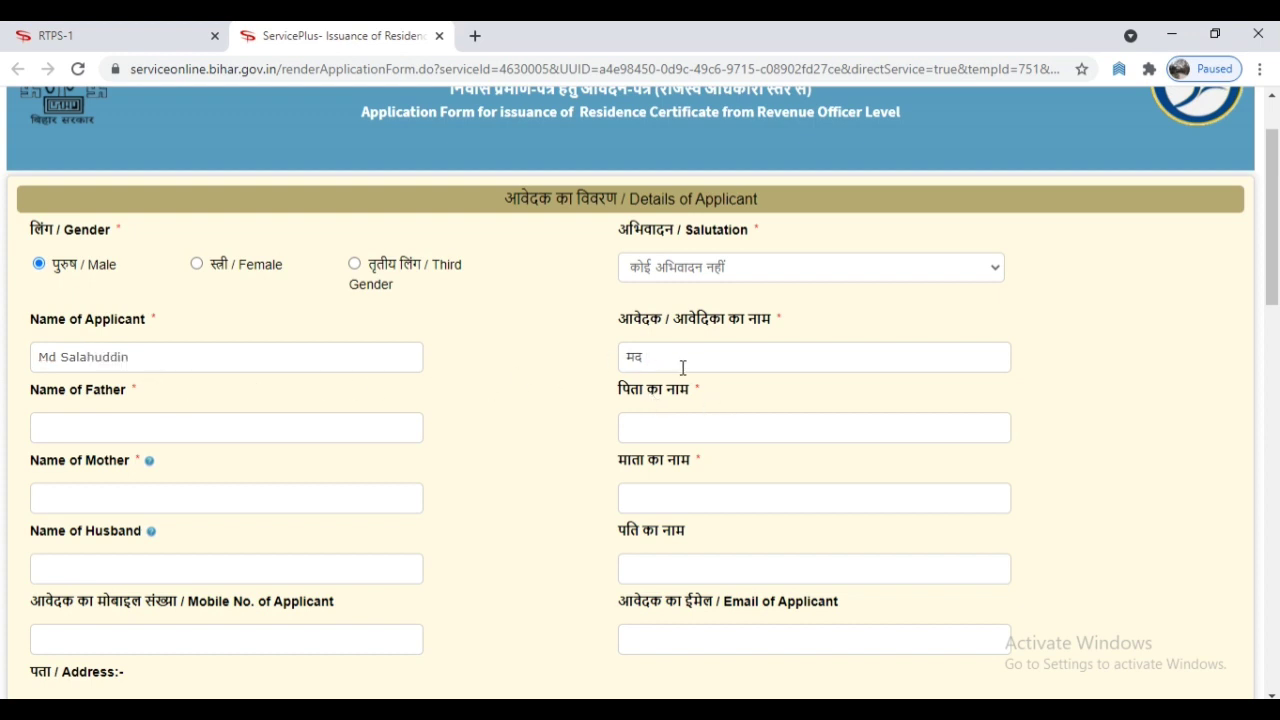
Open Google Translate in a new tab via a Google search
left_click(475, 36)
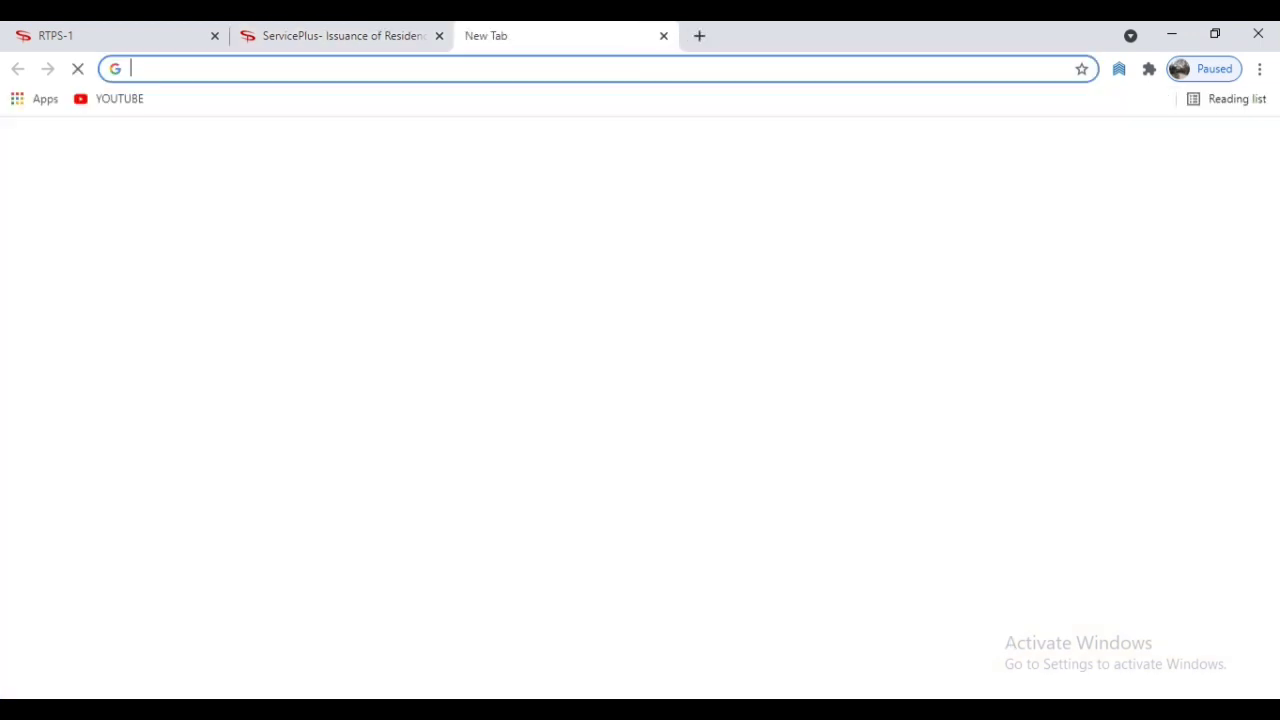
type("GOO")
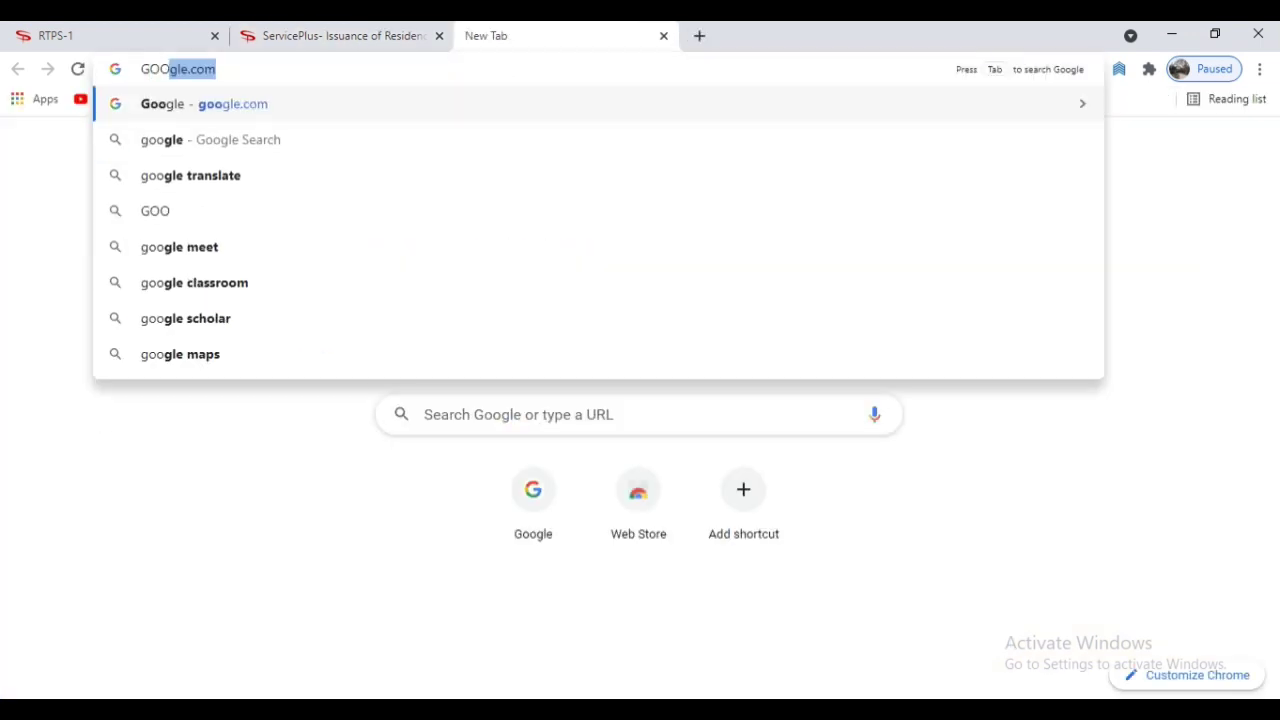
key("Return")
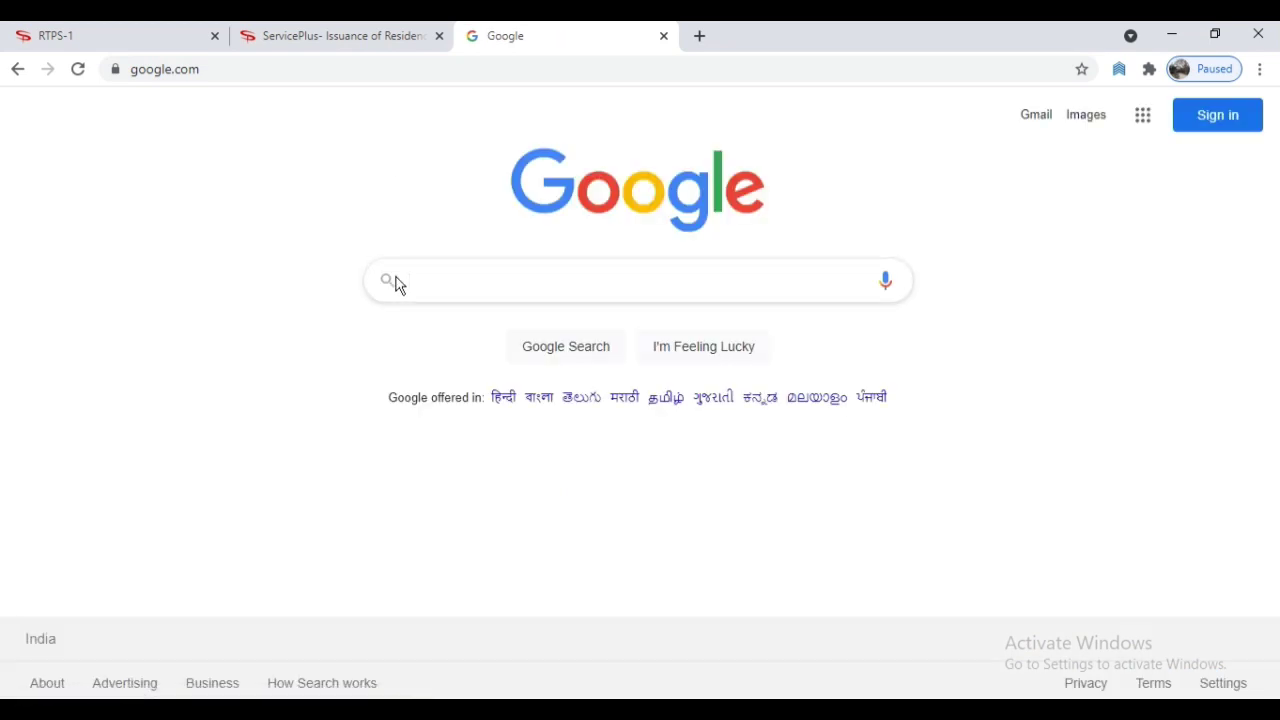
type("GOOG")
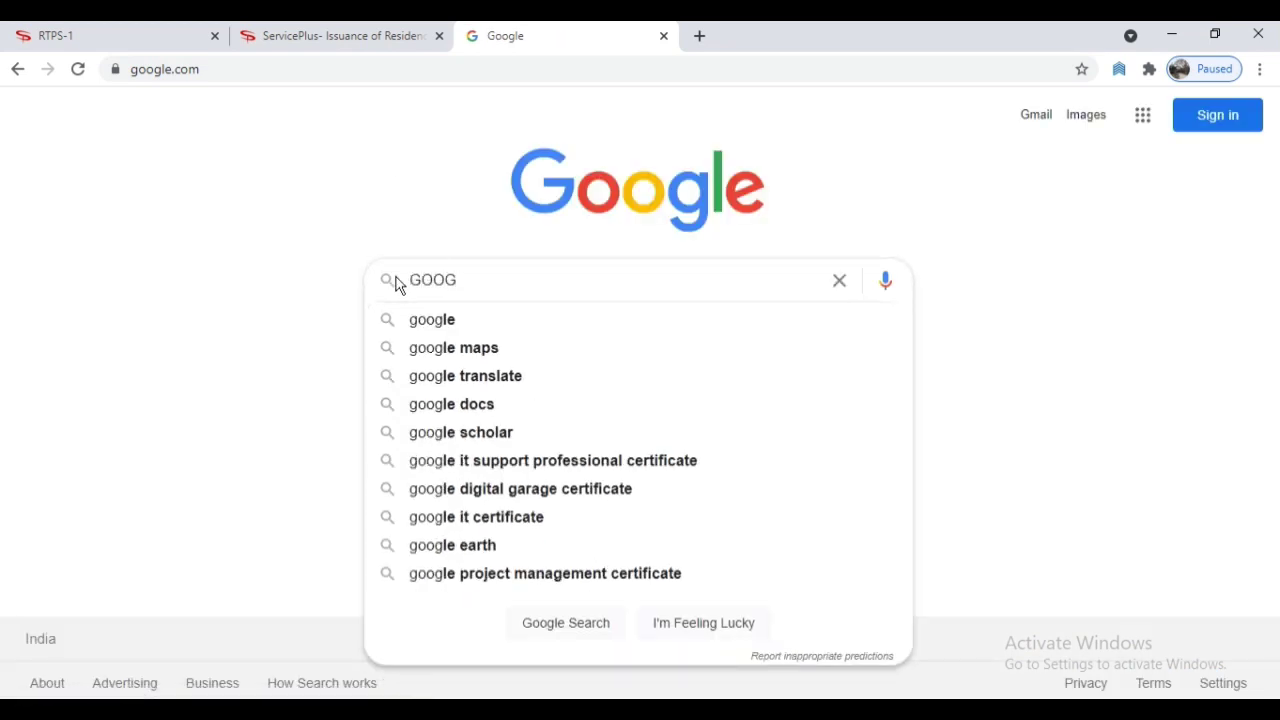
key("Down")
key("Down")
key("Down")
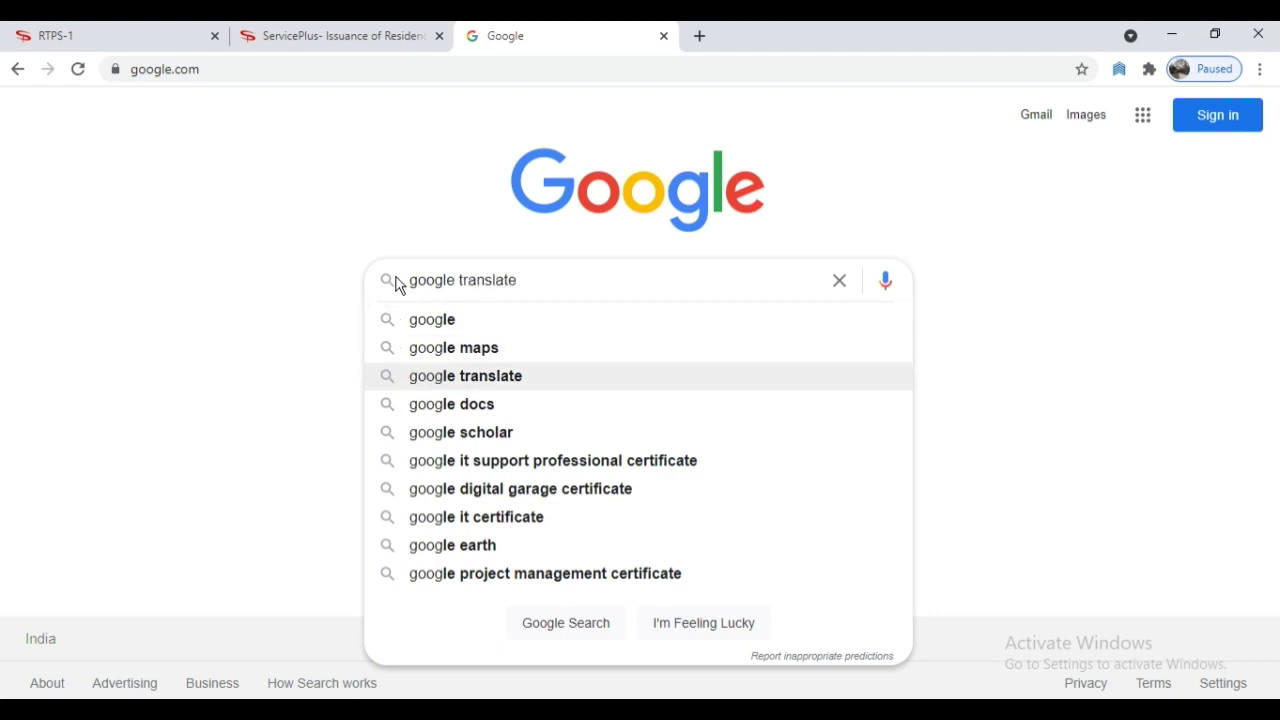
key("Return")
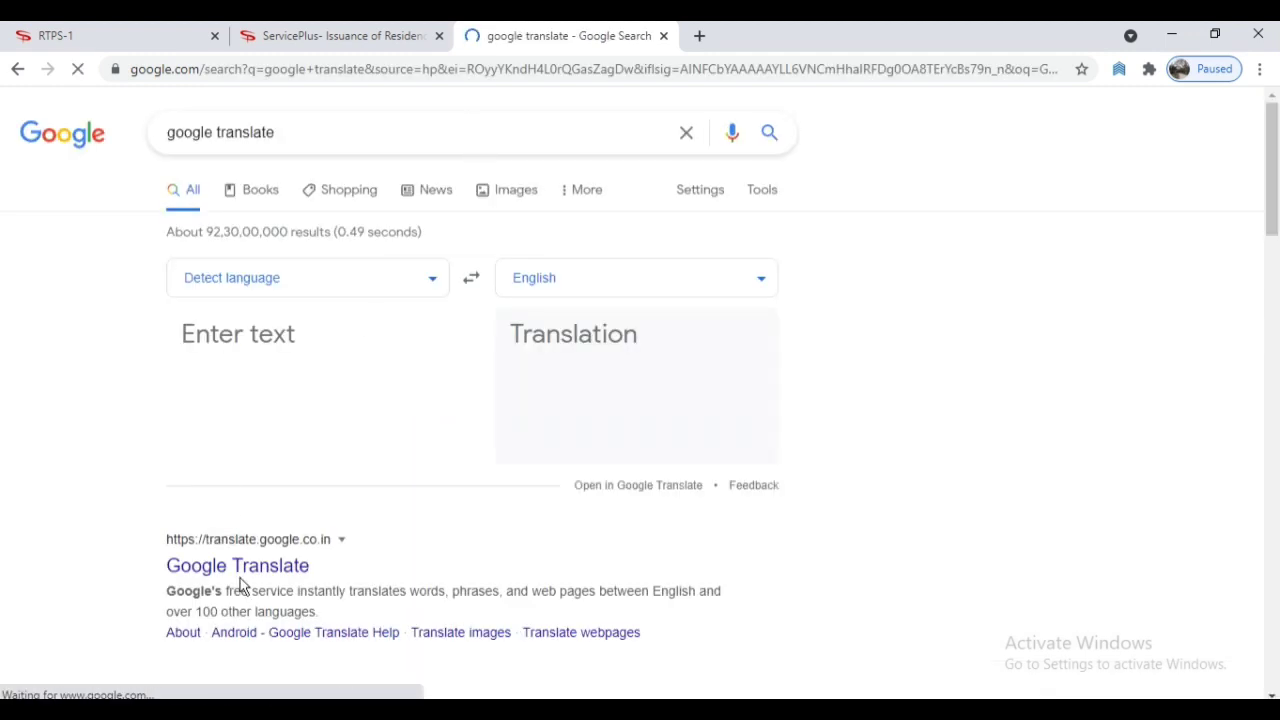
left_click(247, 570)
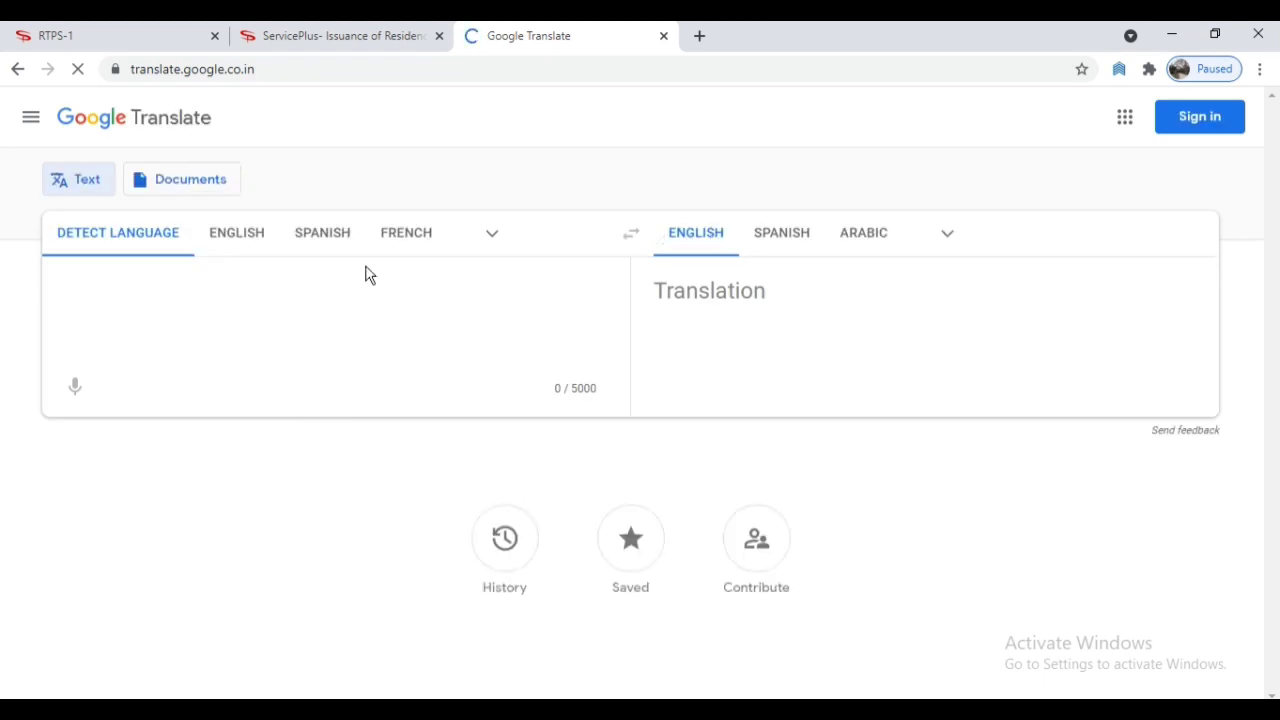
Set Hindi as source language, transliterate the applicant's name, and select the Hindi text
left_click(490, 238)
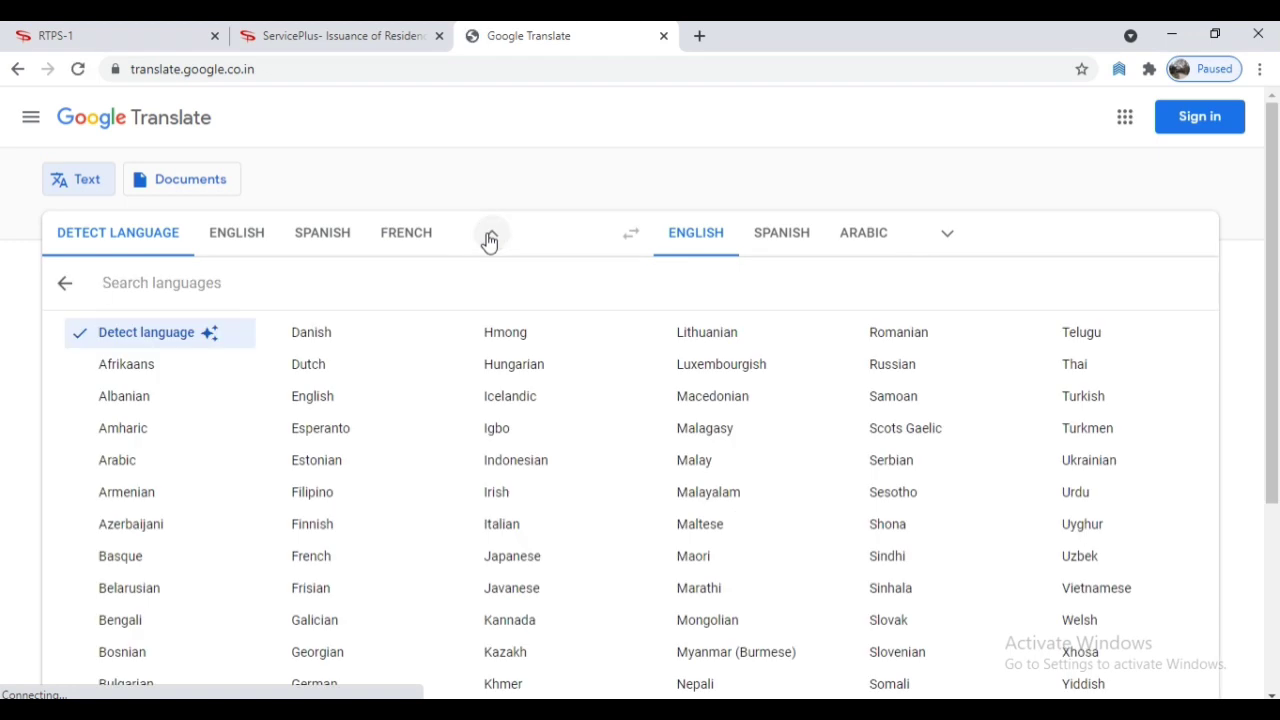
type("H")
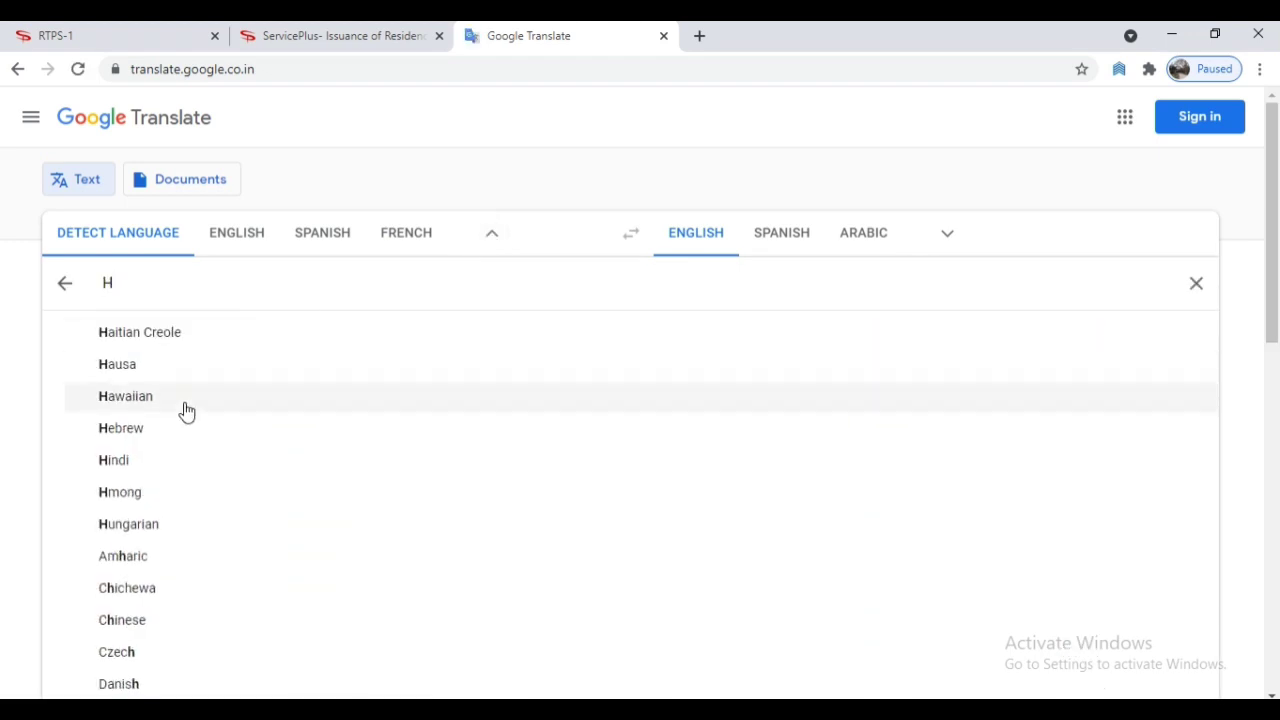
left_click(160, 466)
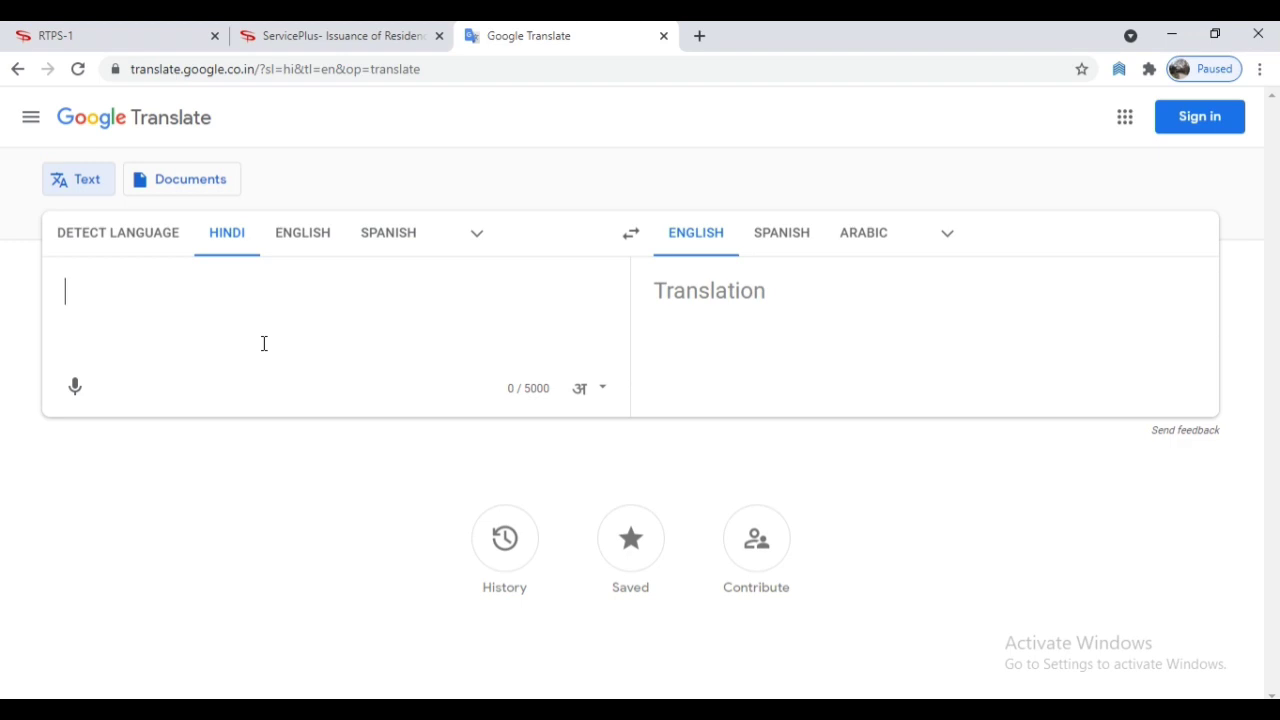
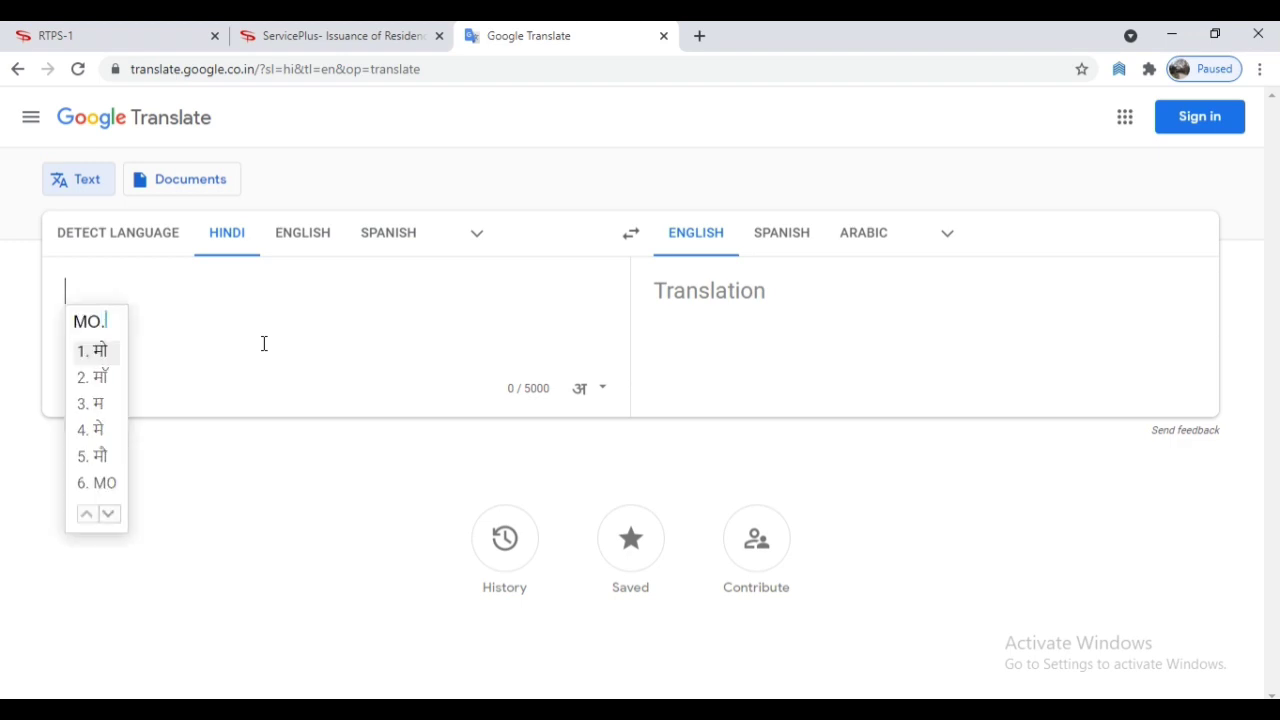
key("space")
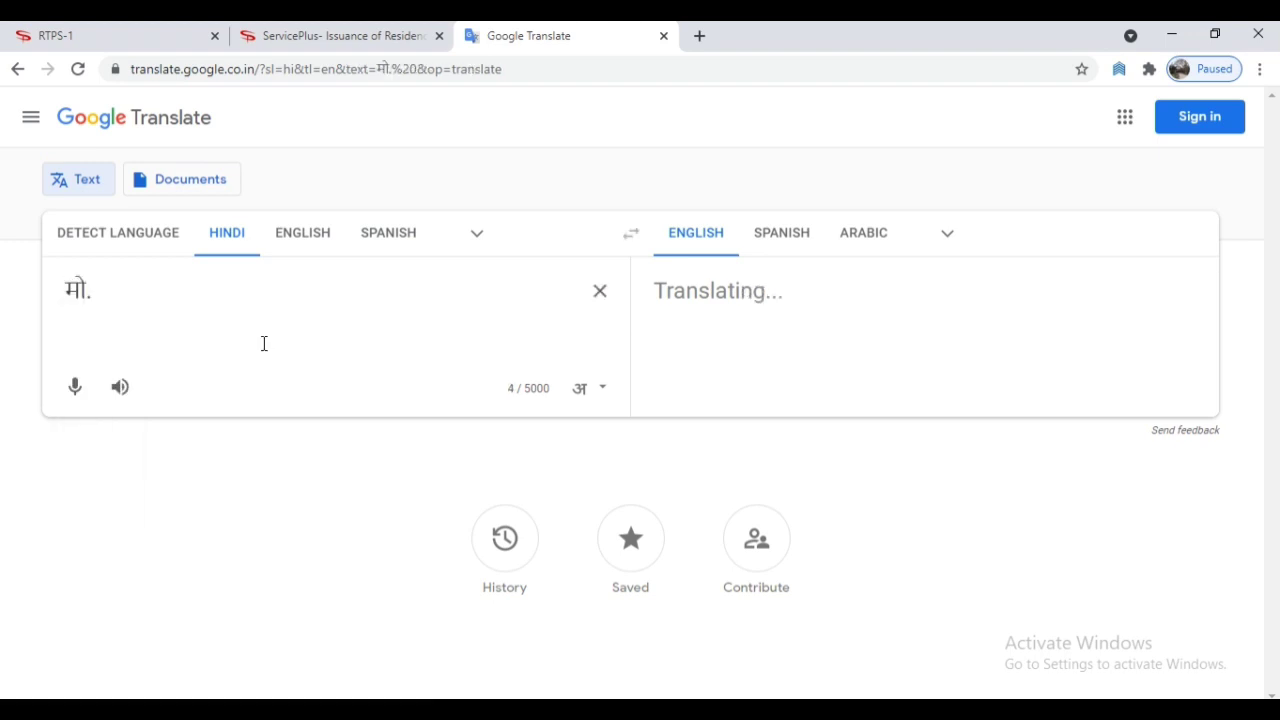
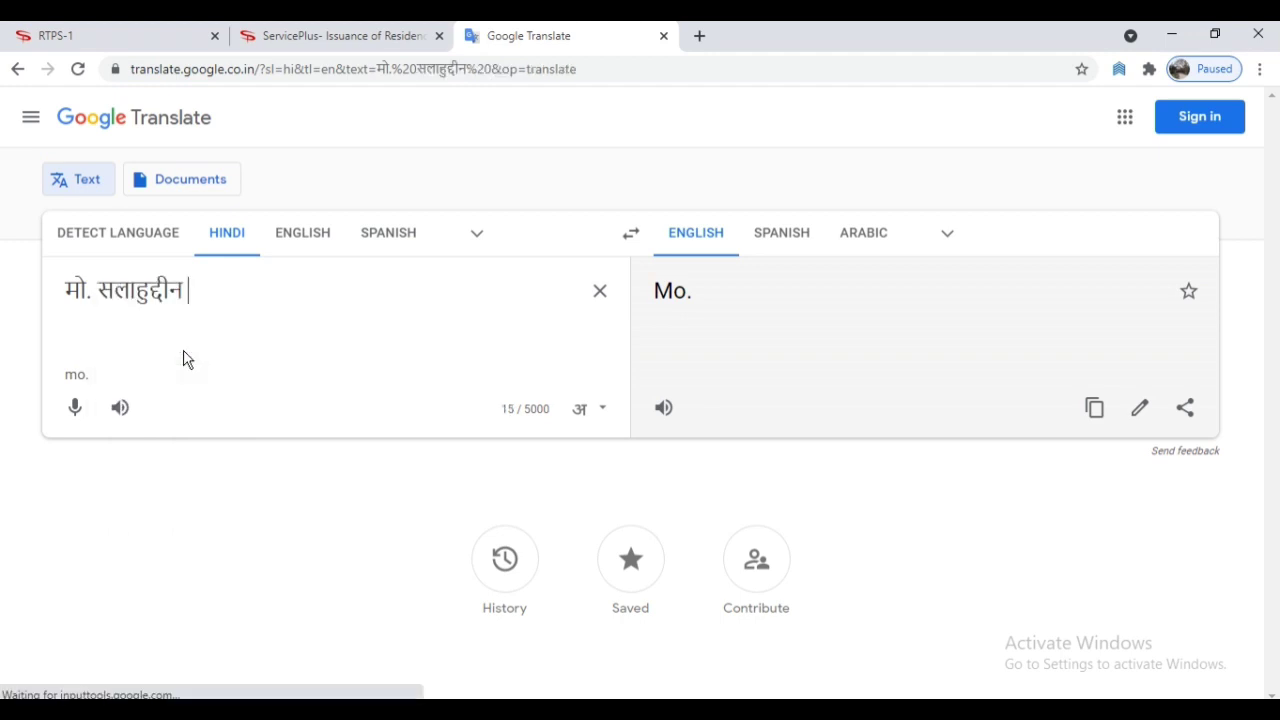
left_click(186, 355)
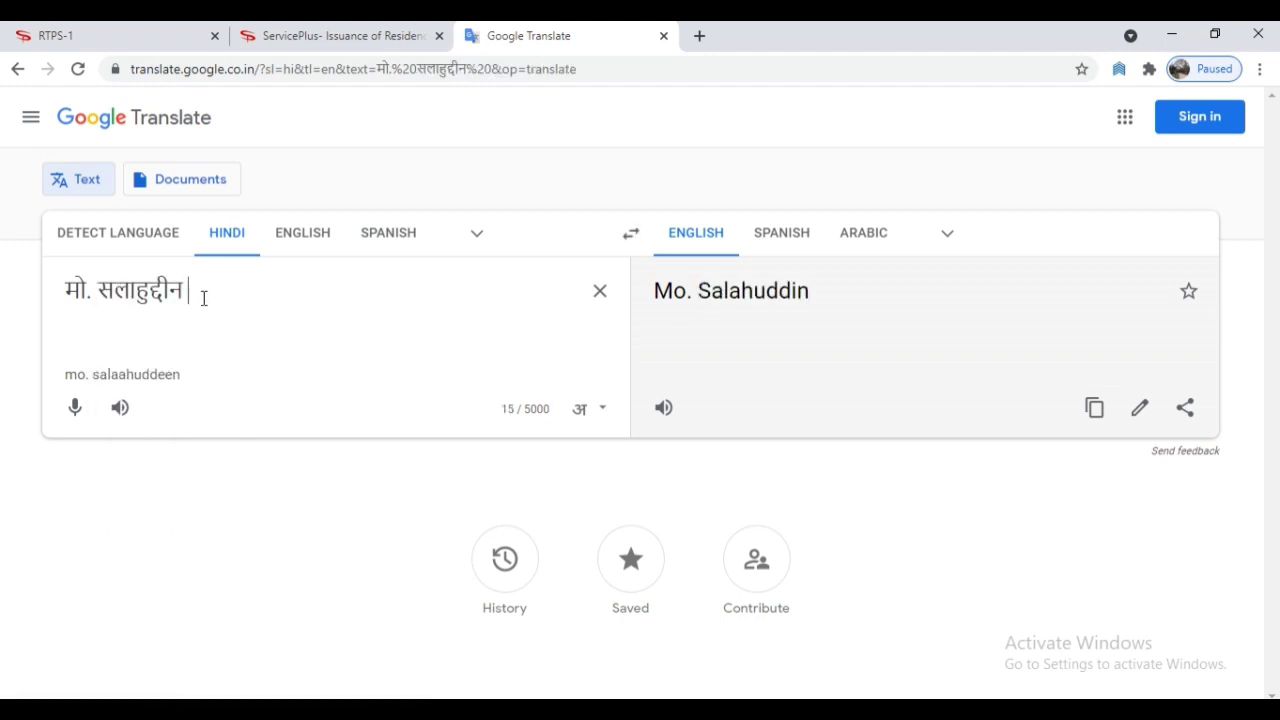
left_click_drag(204, 298, 58, 285)
key("ctrl+c")
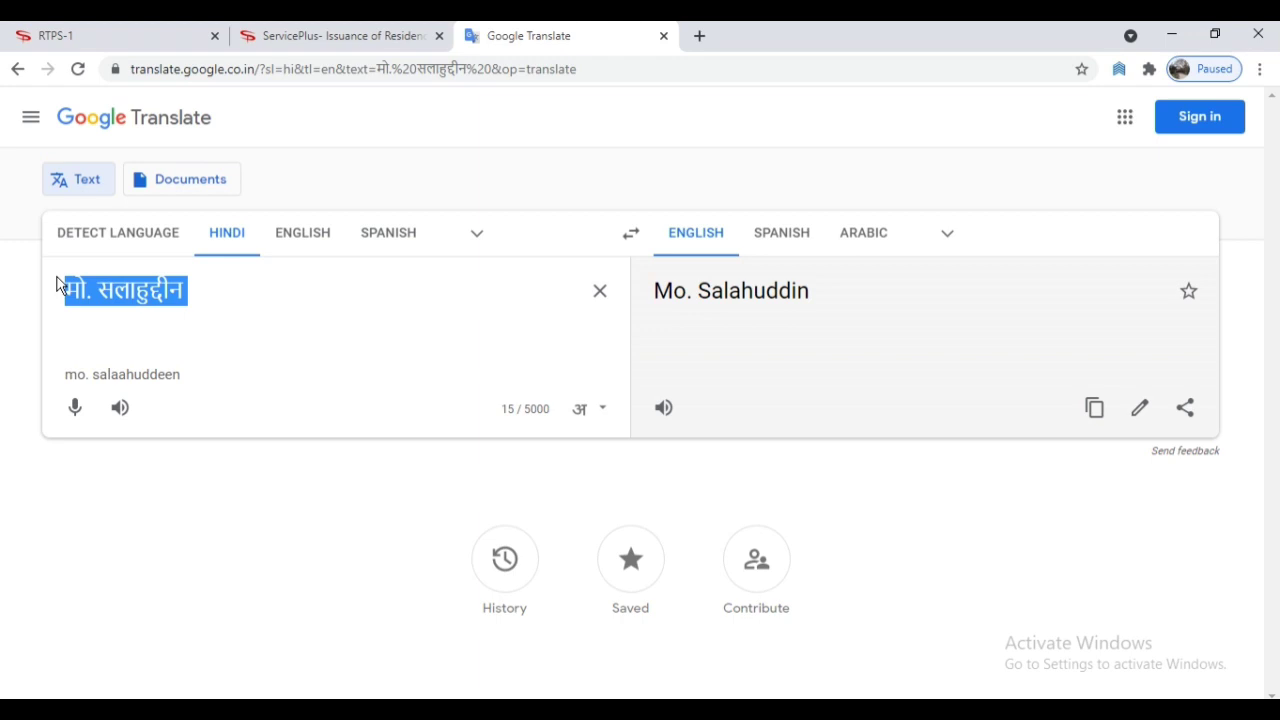
Paste the Hindi name into the form's Hindi name field, replacing the wrong text
left_click(310, 36)
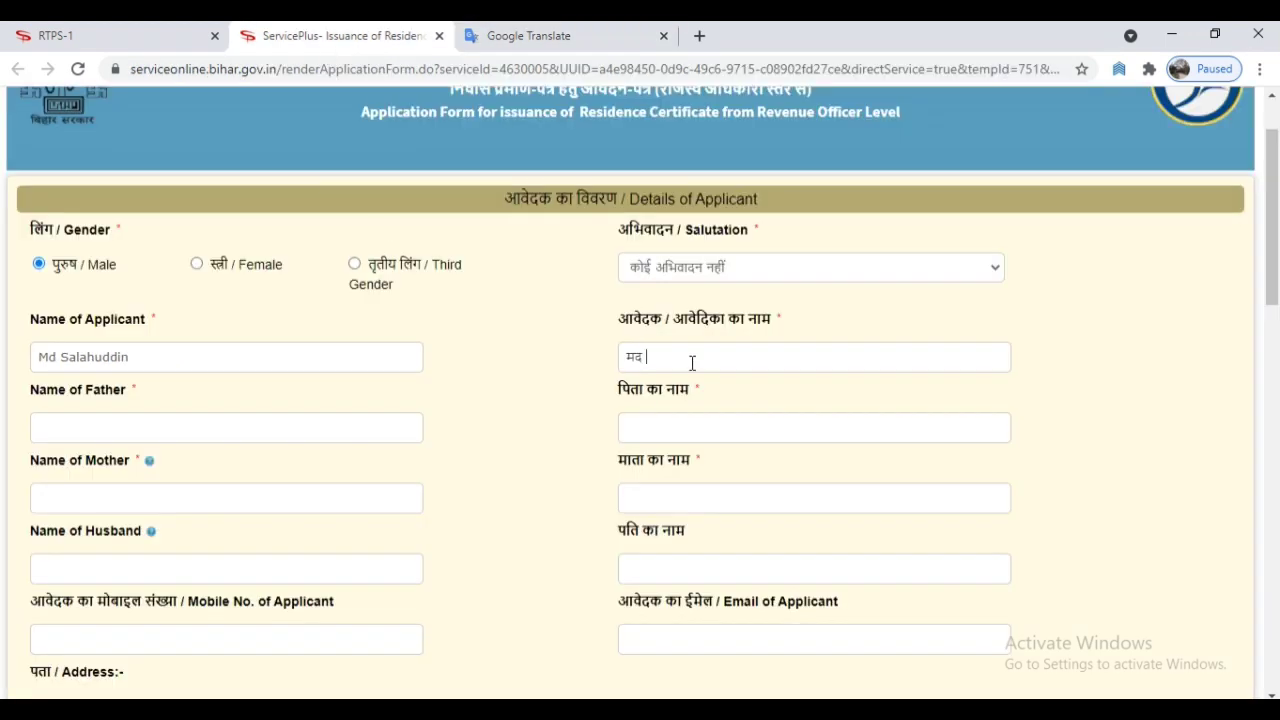
key("ctrl+a")
key("ctrl+v")
Start entering the father's name in the form
left_click(356, 430)
type("Abdul")
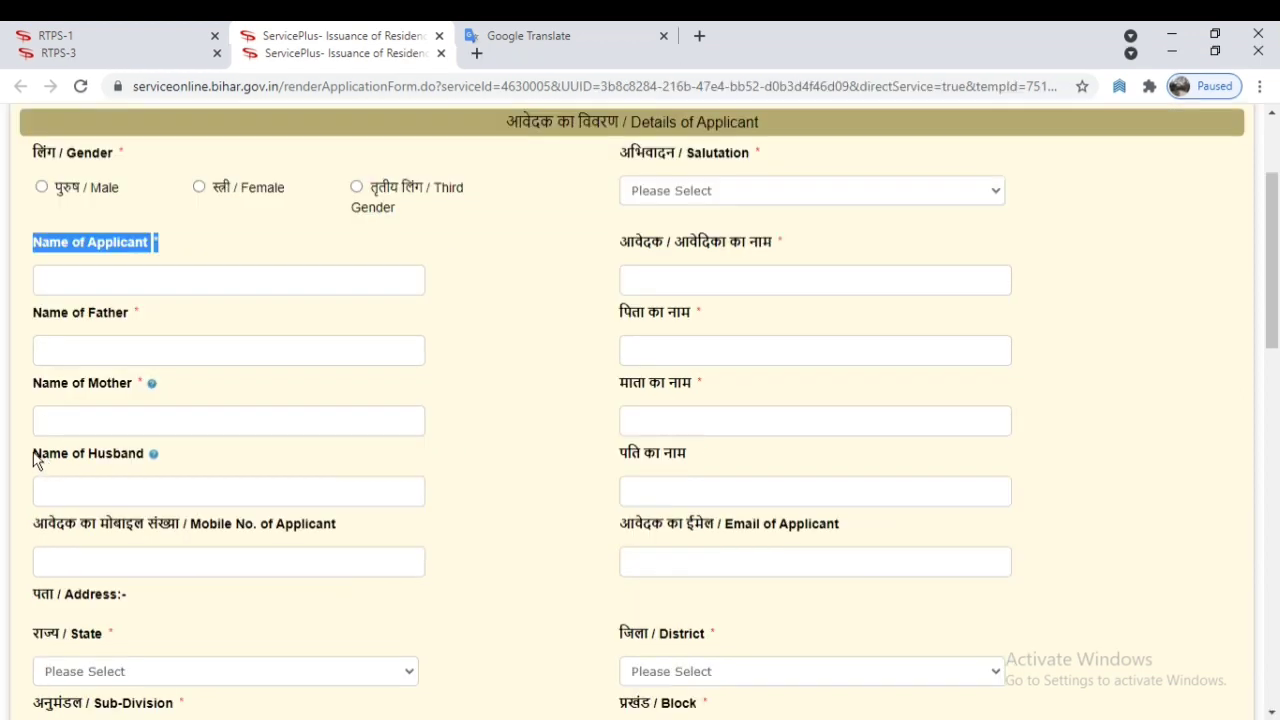
left_click_drag(34, 452, 145, 465)
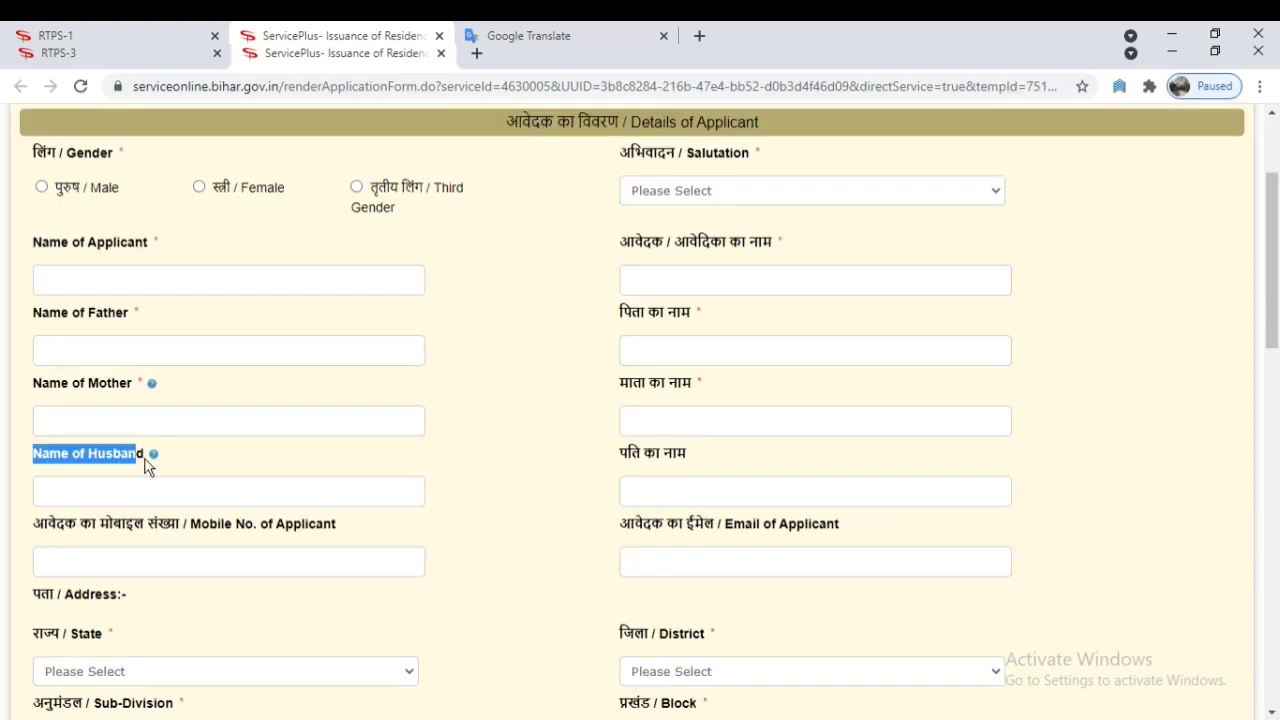
left_click(110, 500)
scroll(110, 500, "down", 1)
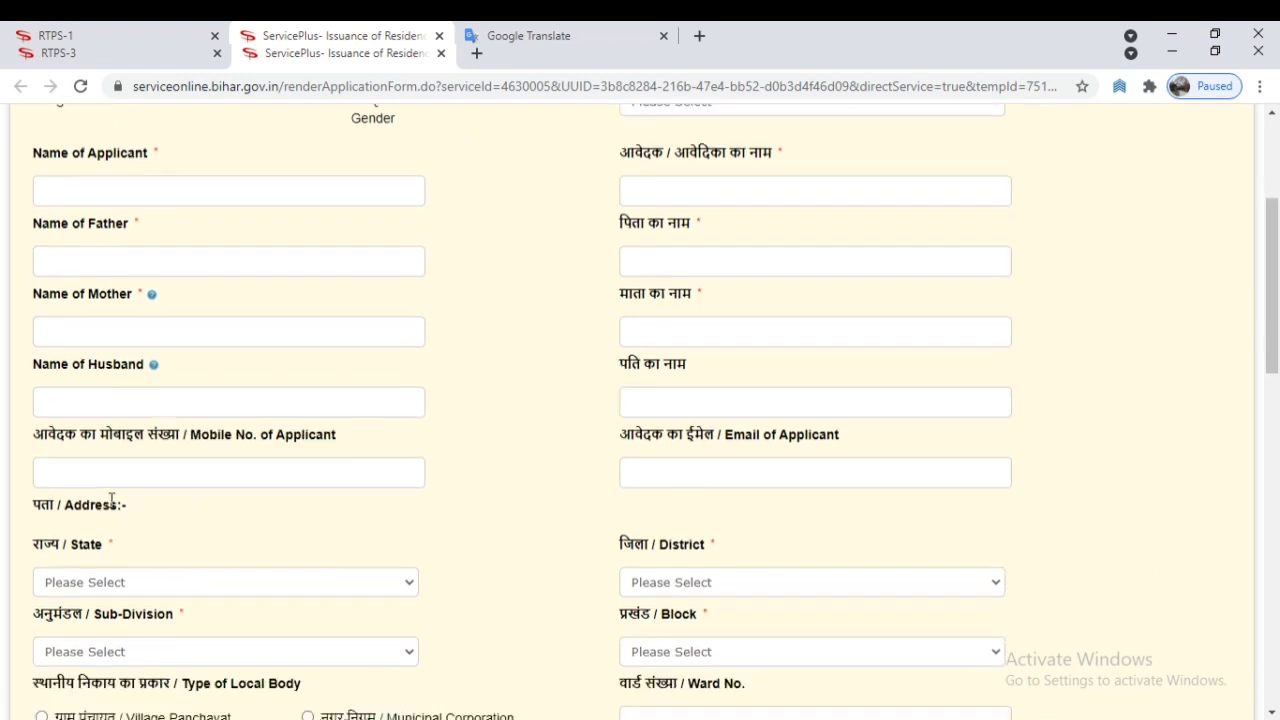
left_click(48, 467)
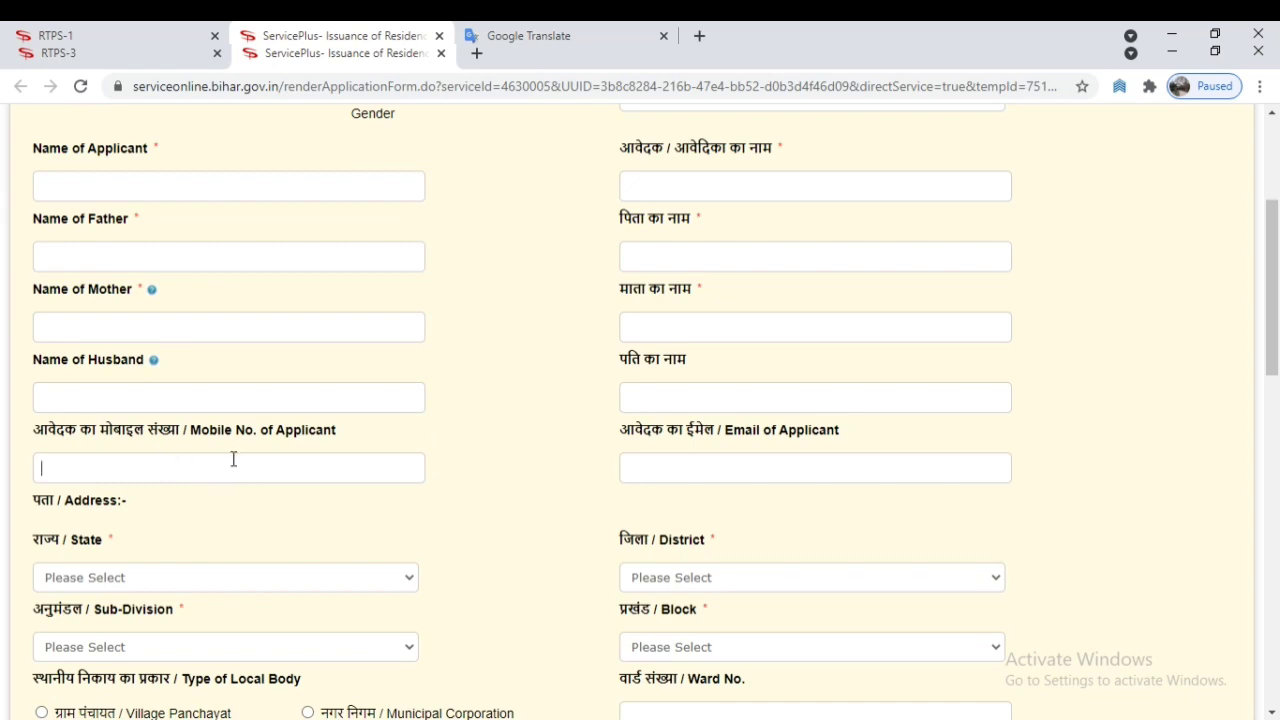
scroll(233, 459, "up", 2)
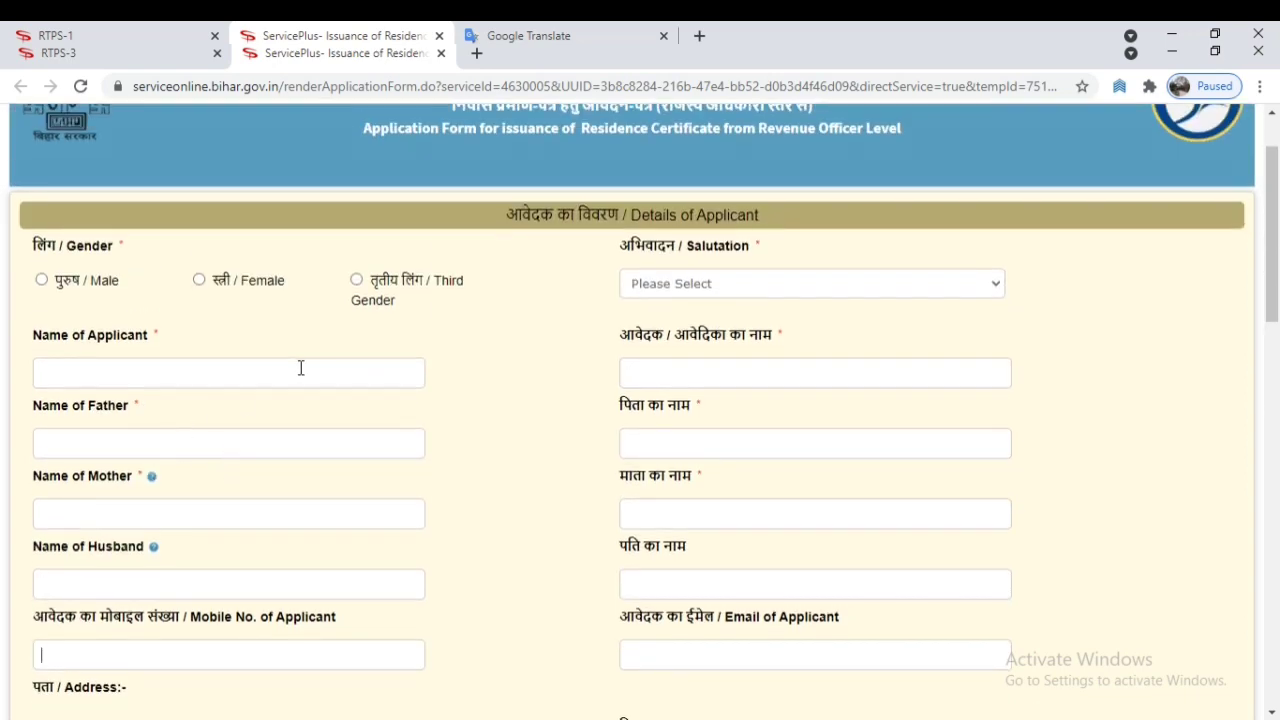
scroll(300, 368, "down", 6)
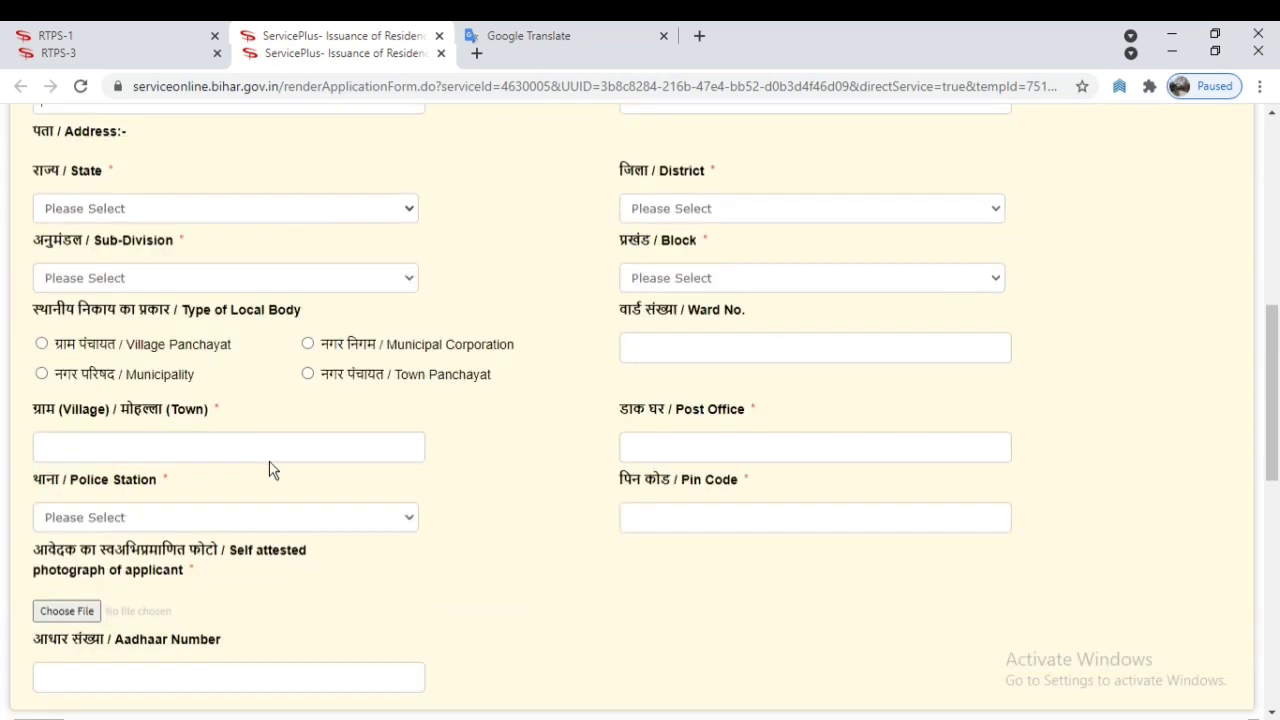
scroll(270, 468, "up", 8)
scroll(203, 460, "down", 3)
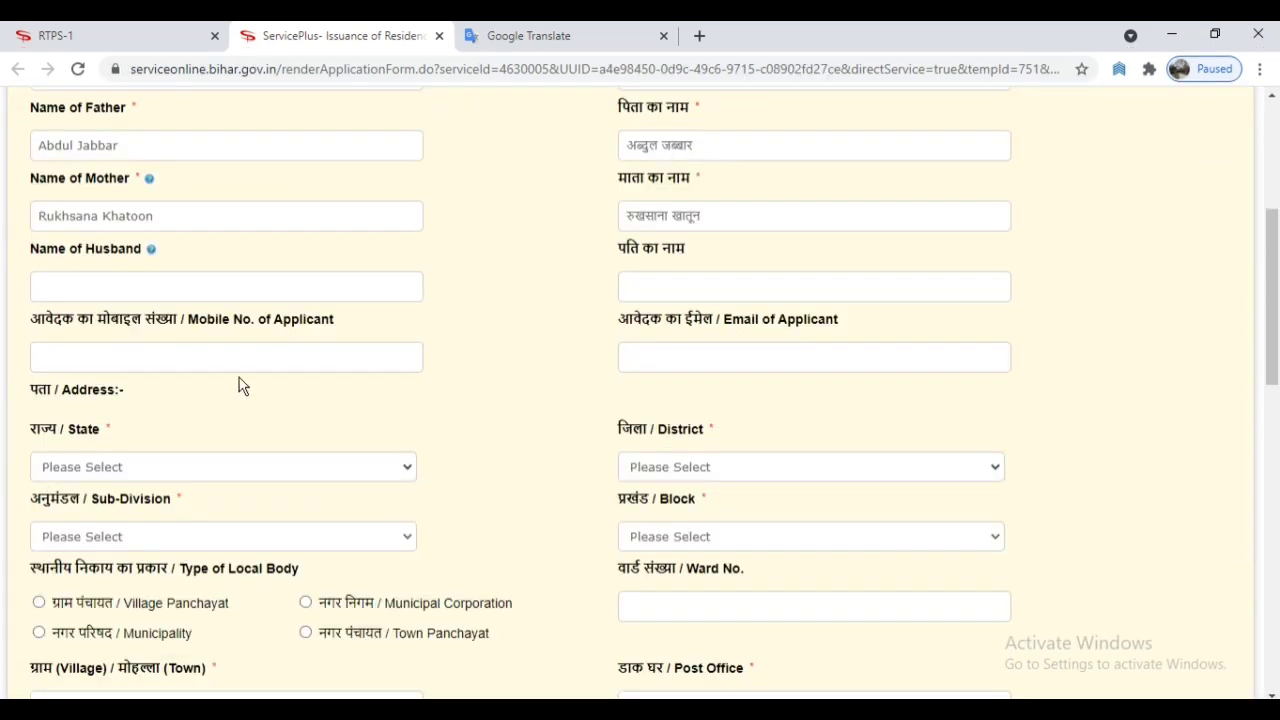
scroll(240, 386, "down", 4)
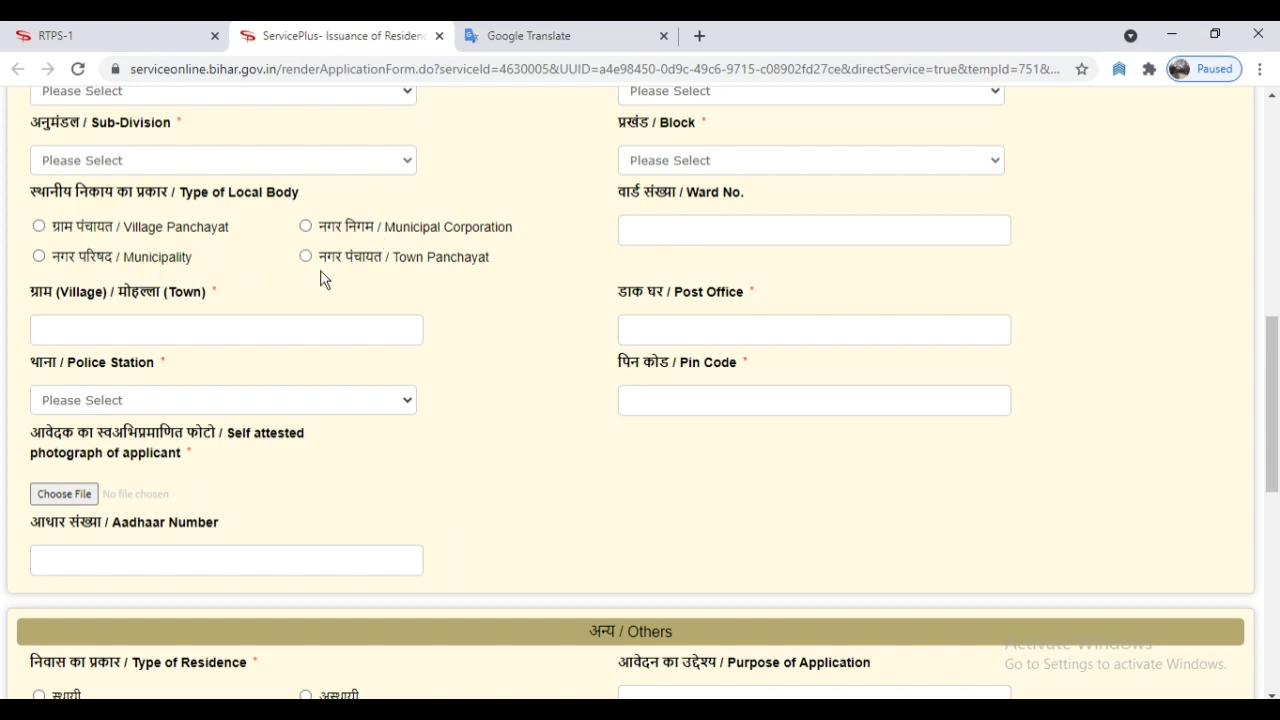
left_click(258, 332)
scroll(397, 423, "down", 1)
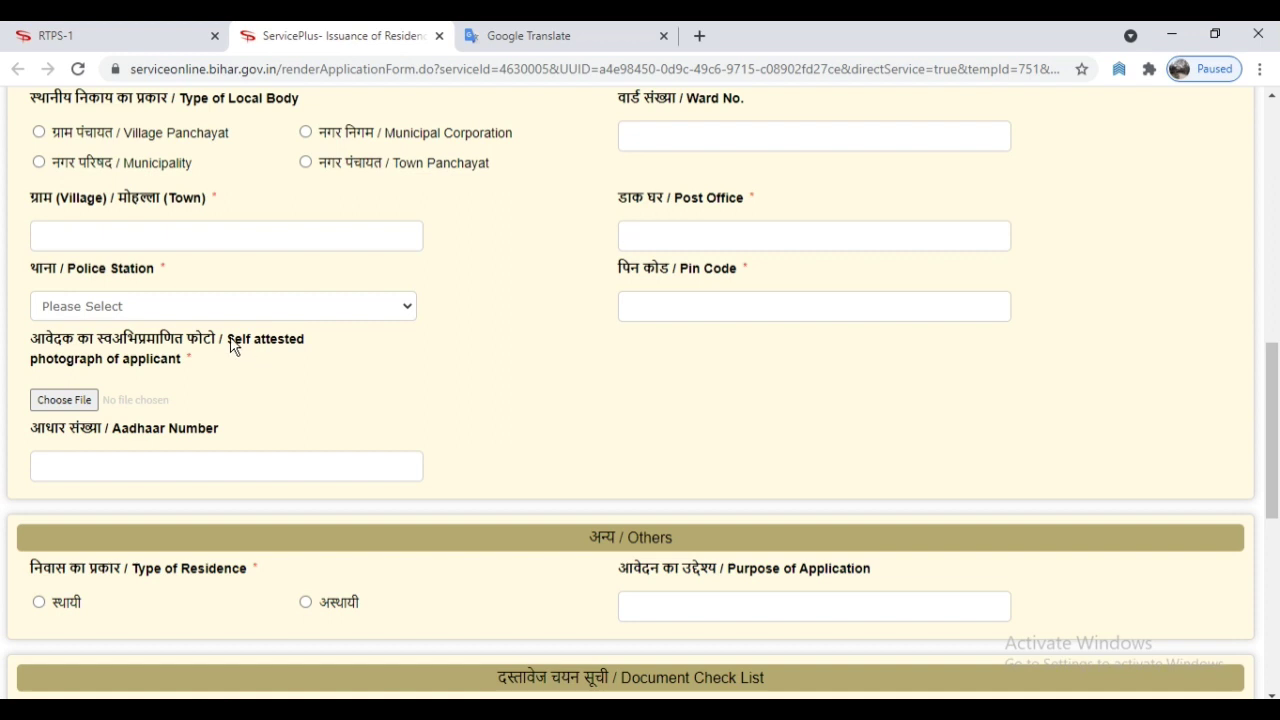
left_click_drag(228, 340, 305, 341)
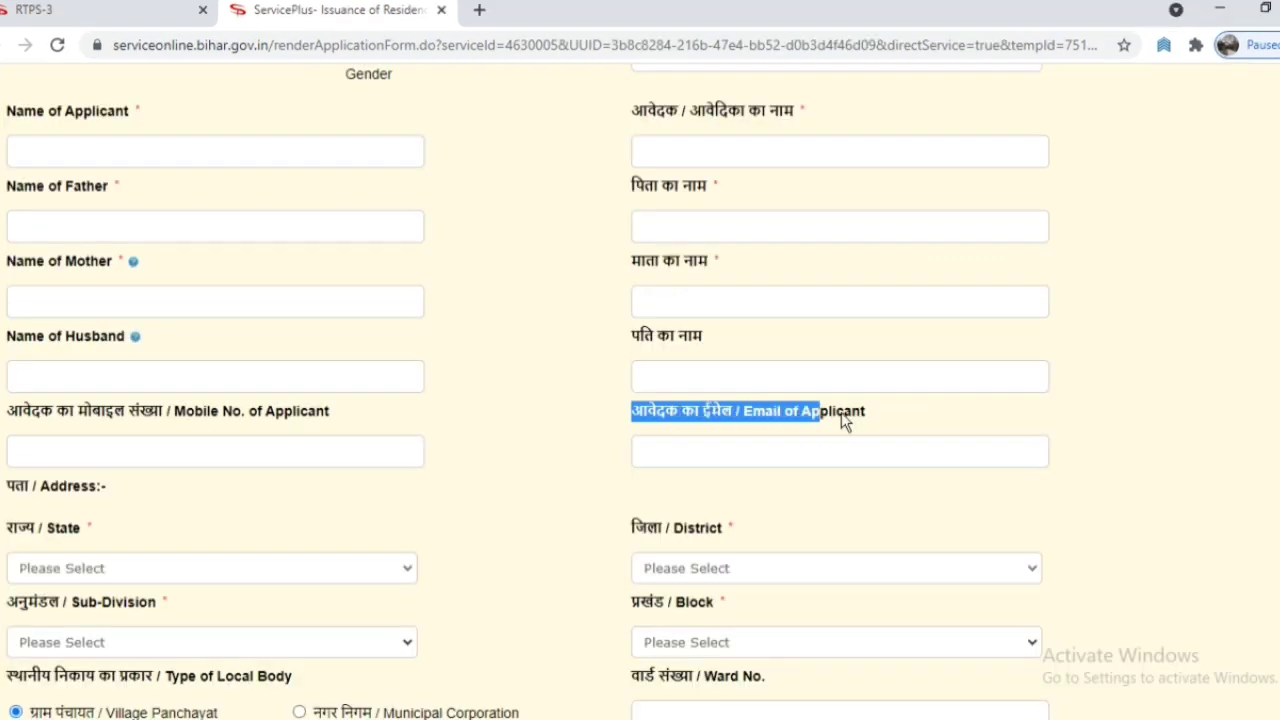
left_click(910, 424)
scroll(490, 450, "down", 2)
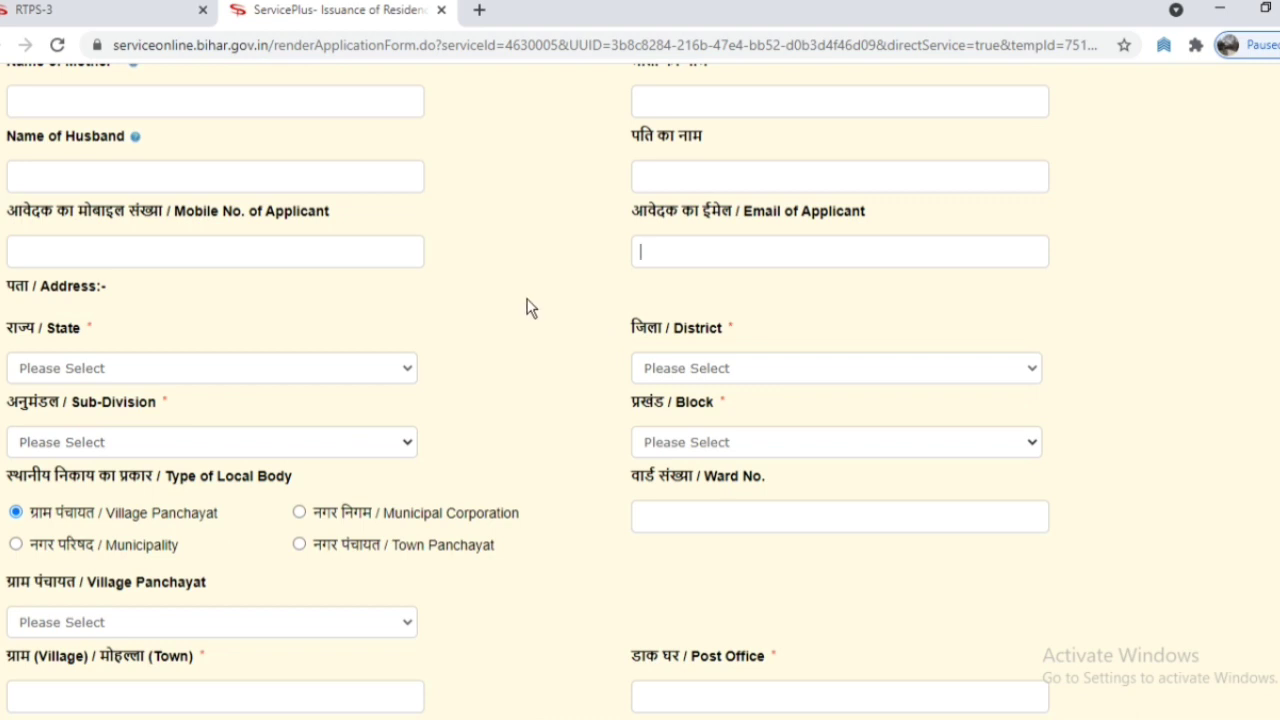
scroll(528, 306, "up", 1)
left_click_drag(595, 318, 875, 312)
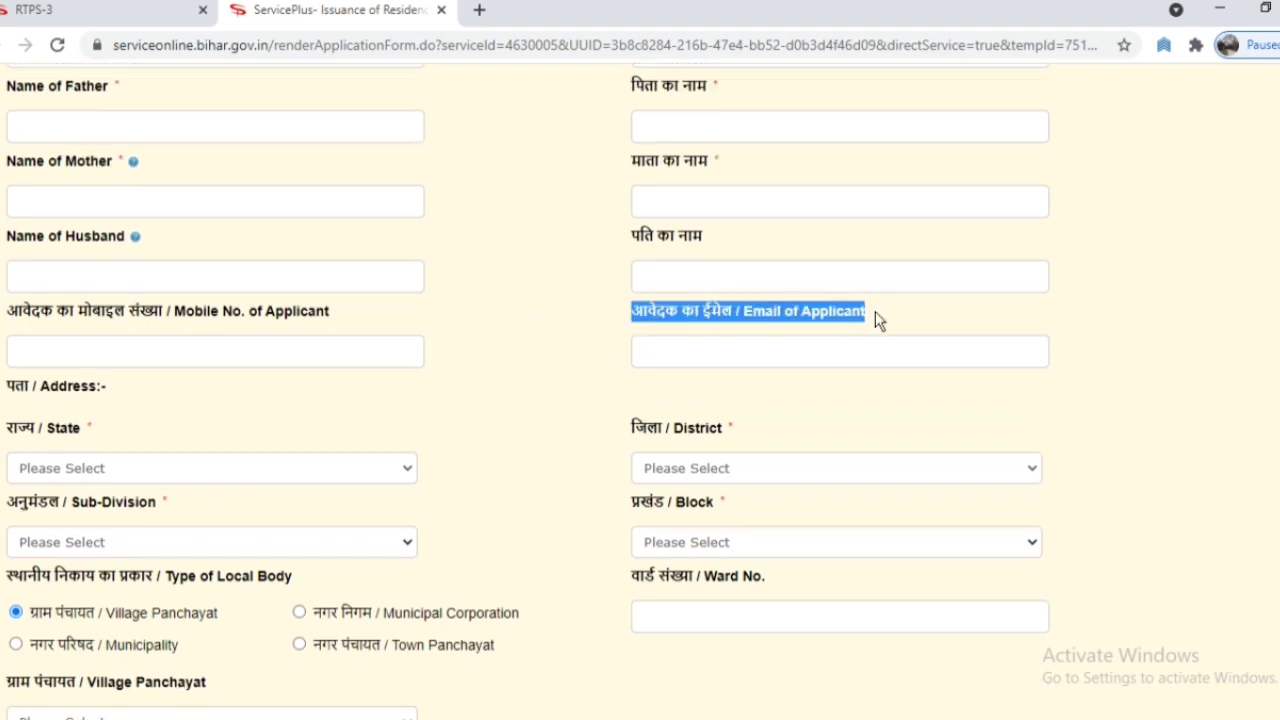
left_click(886, 311)
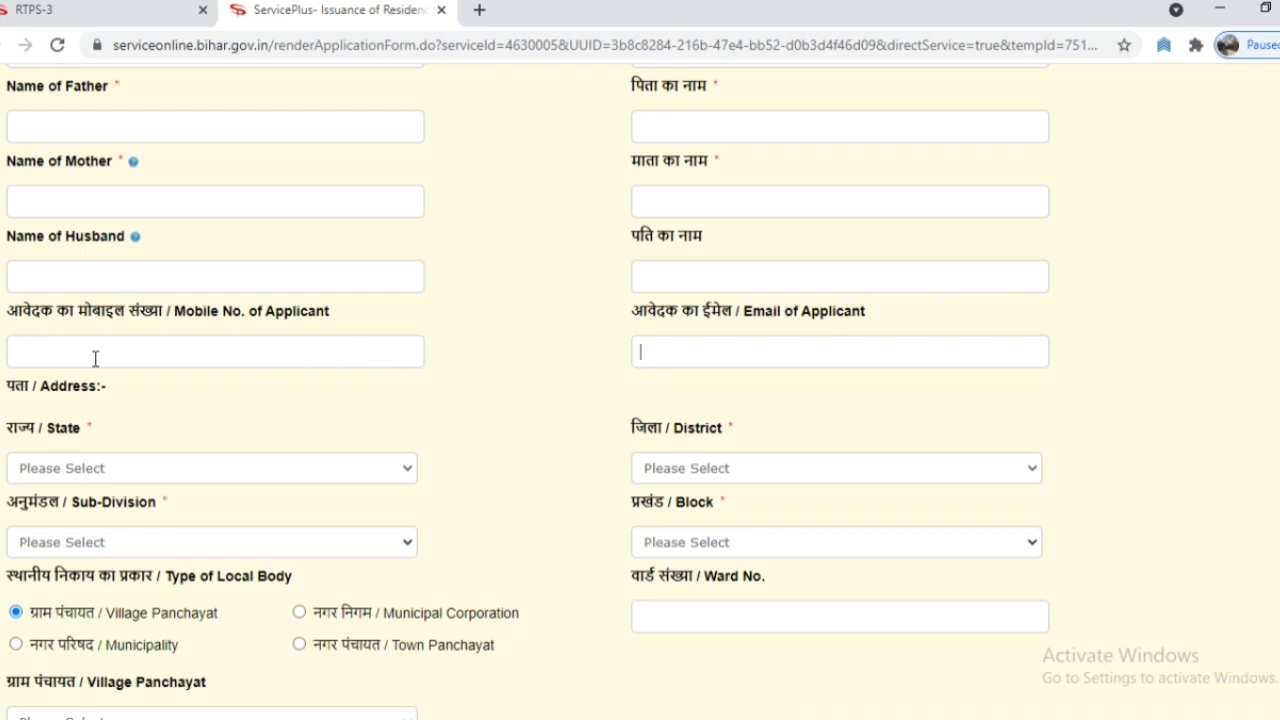
left_click_drag(8, 318, 371, 312)
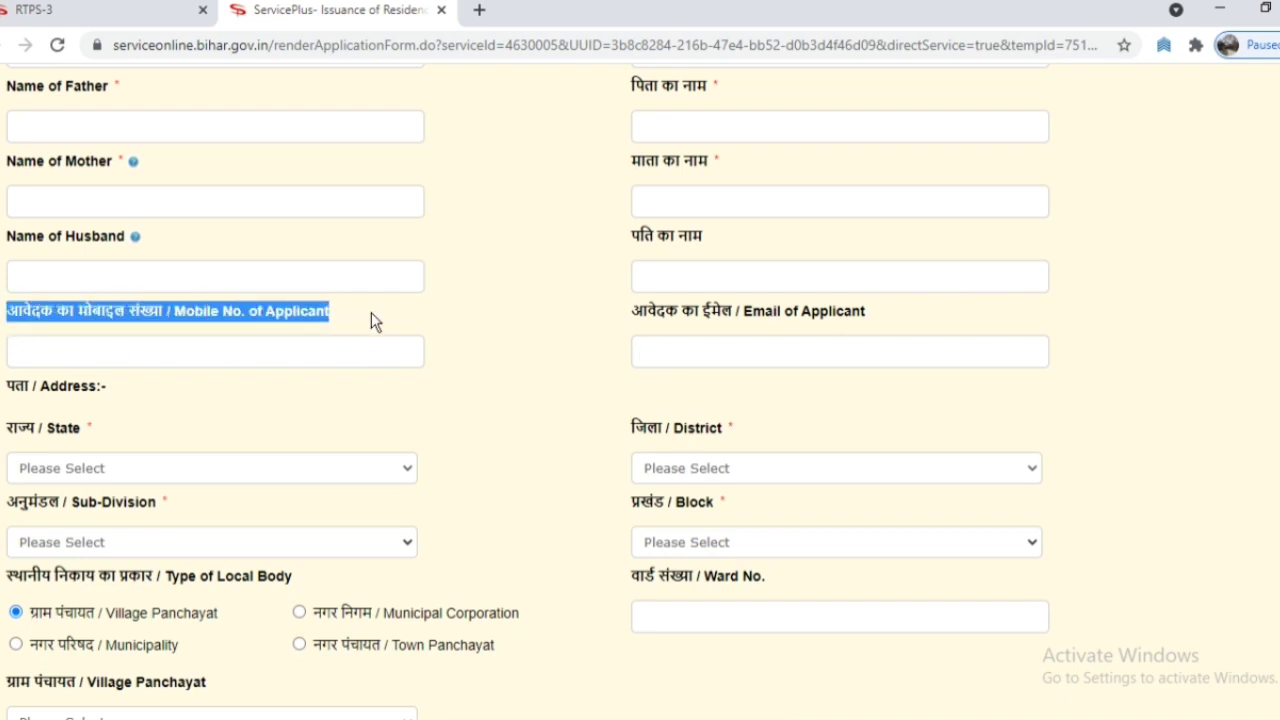
left_click(371, 312)
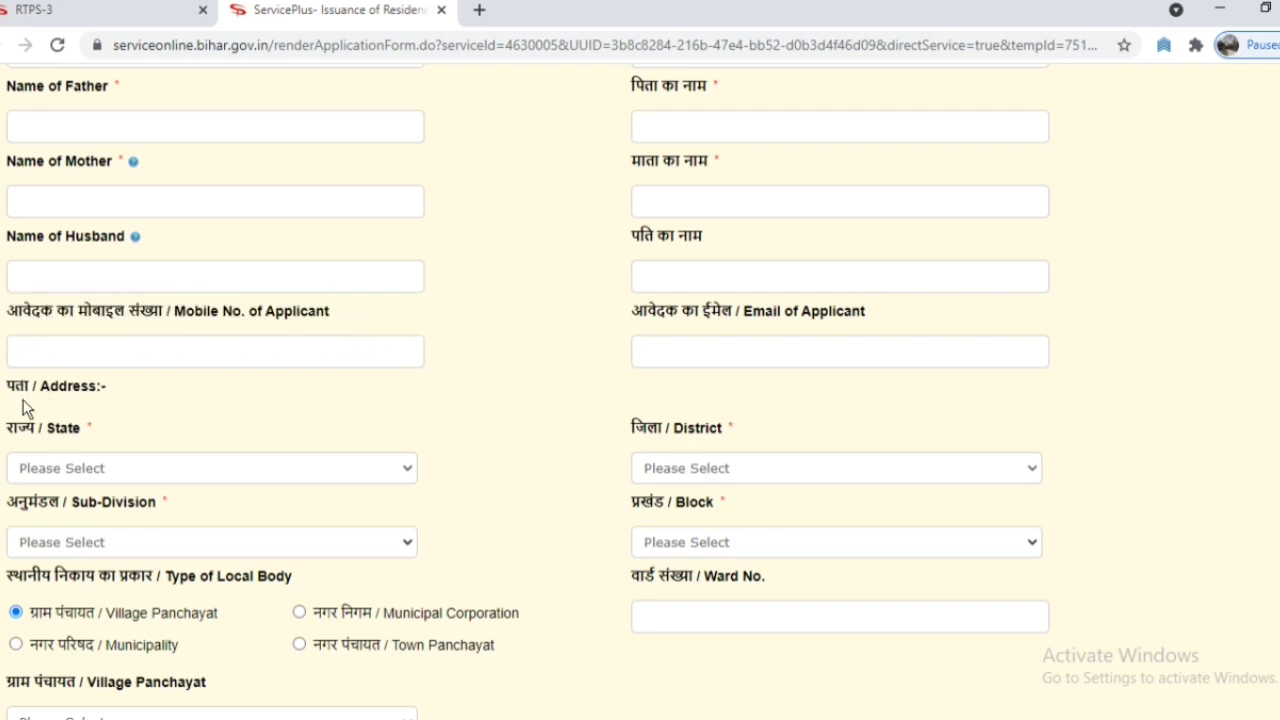
left_click_drag(6, 392, 128, 558)
left_click(36, 464)
left_click(49, 464)
left_click(699, 468)
left_click_drag(36, 504, 128, 510)
left_click_drag(620, 514, 724, 510)
scroll(526, 528, "down", 2)
scroll(526, 528, "down", 1)
left_click_drag(6, 377, 390, 387)
left_click(390, 377)
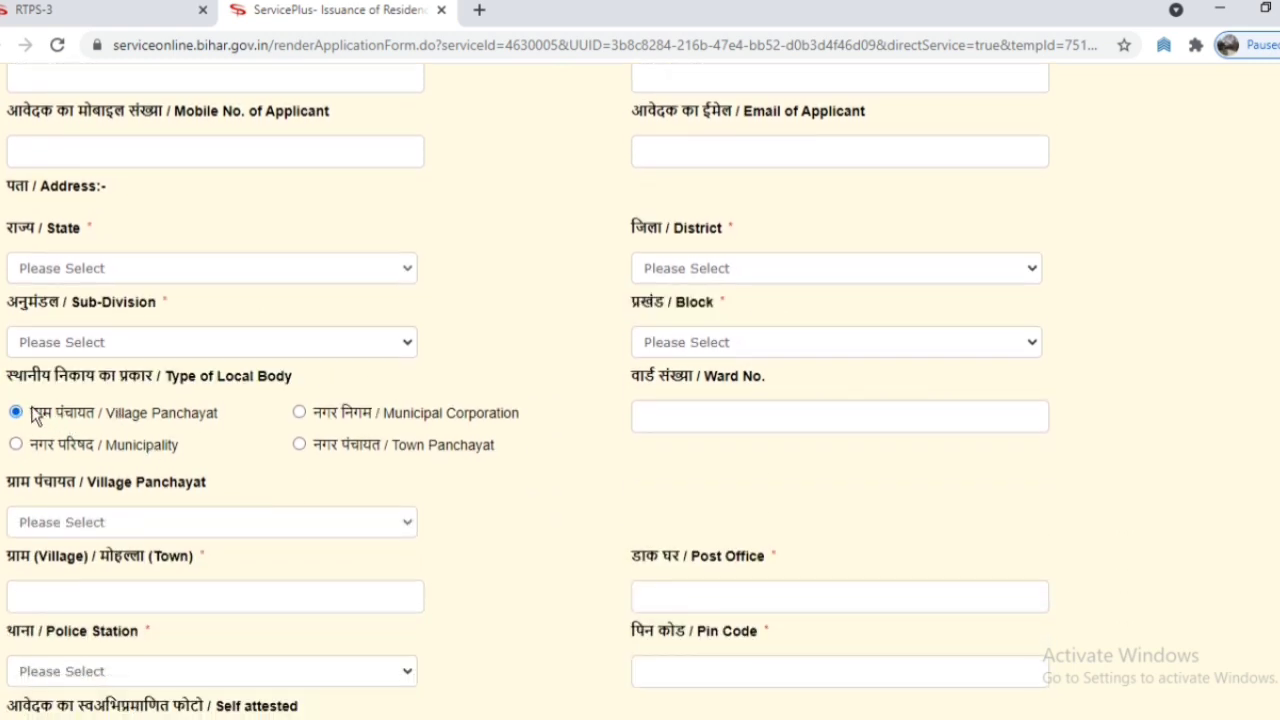
Set the Type of Local Body to Municipality (नगर परिषद), leaving the municipality list unchosen
left_click_drag(22, 412, 522, 413)
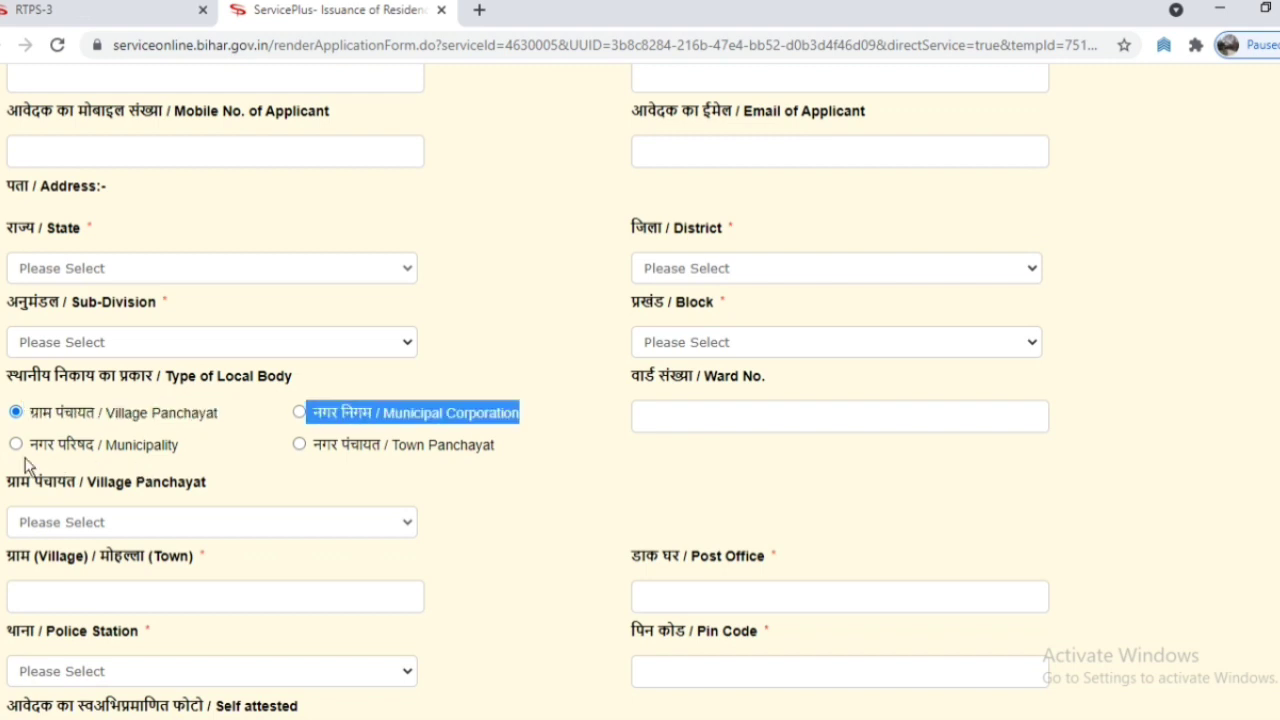
left_click_drag(5, 376, 265, 452)
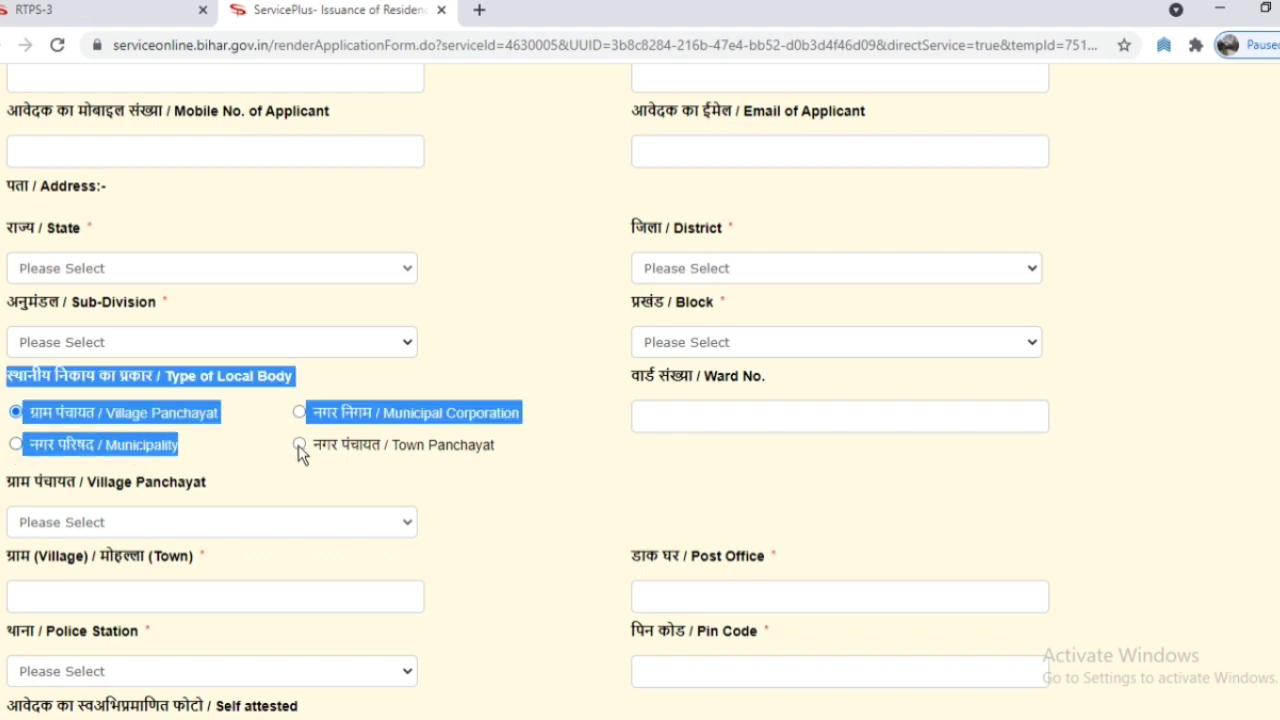
left_click(299, 445)
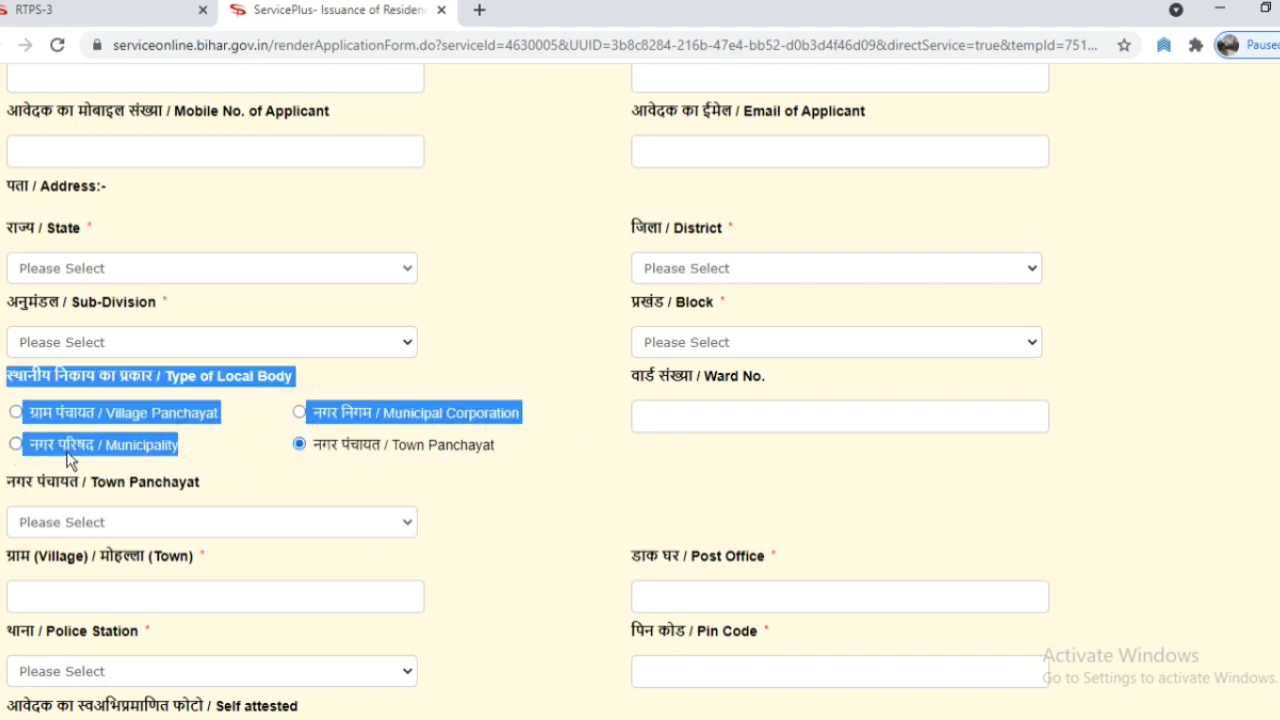
left_click(15, 412)
left_click(253, 453)
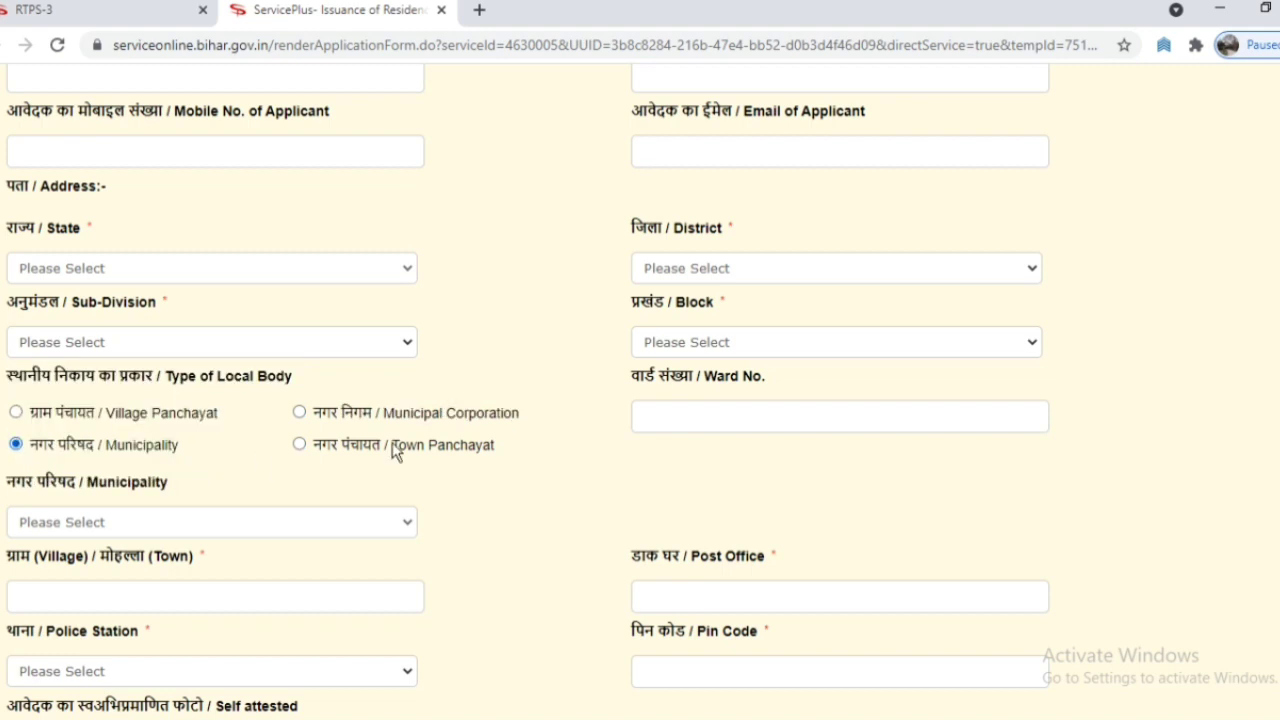
left_click_drag(609, 383, 857, 397)
left_click(6, 482)
left_click_drag(6, 482, 244, 485)
scroll(254, 485, "down", 2)
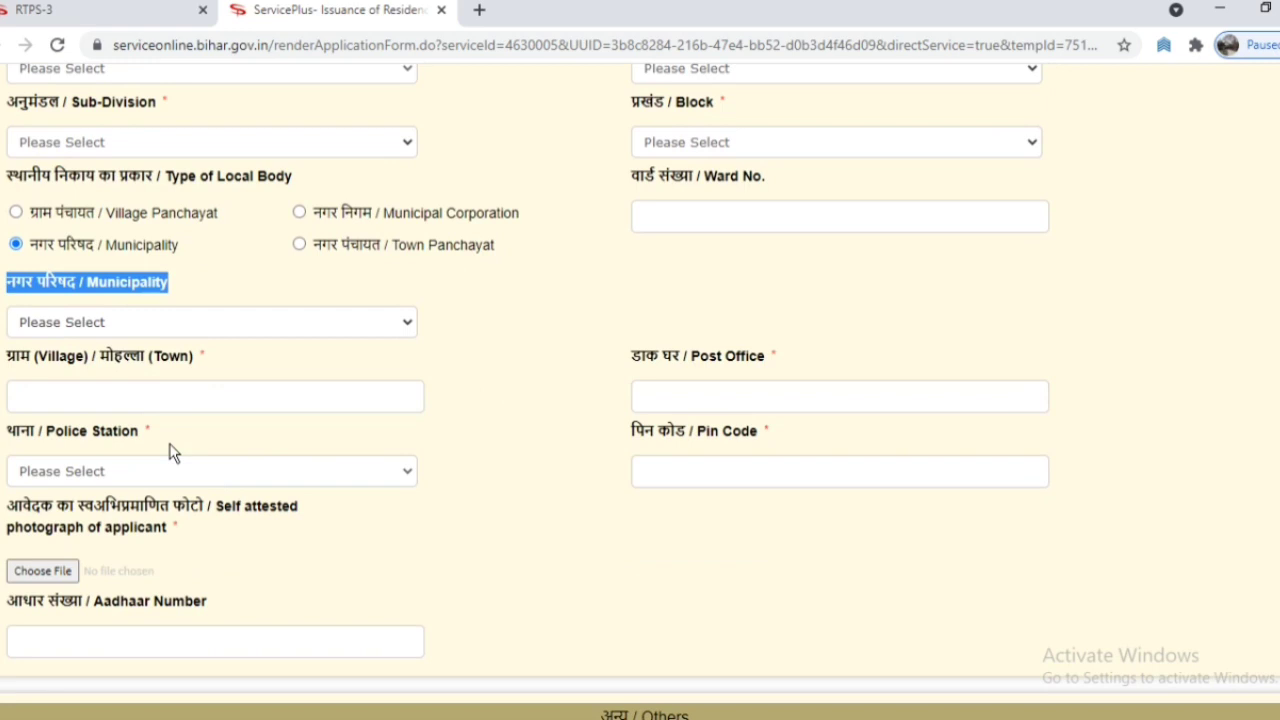
left_click(170, 333)
left_click(170, 333)
Review the Village/Town, Post Office, Police Station, Pin Code and photograph fields
left_click_drag(6, 357, 510, 360)
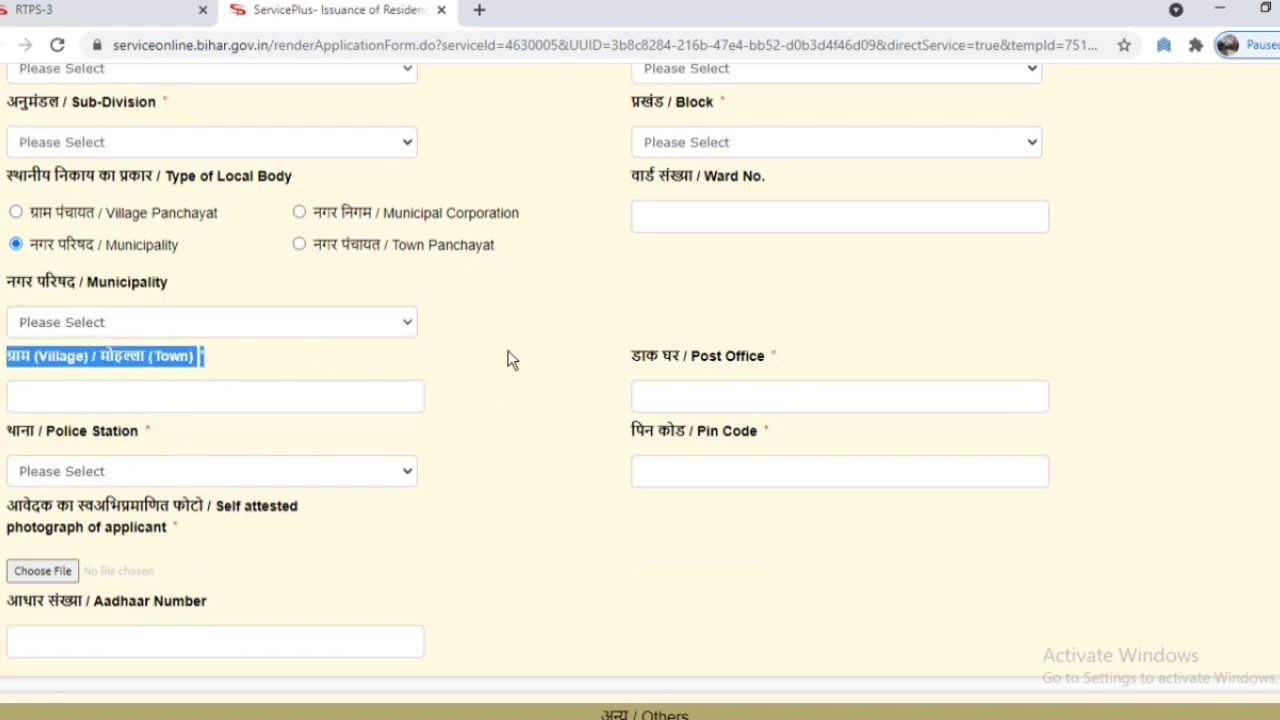
left_click_drag(624, 356, 797, 366)
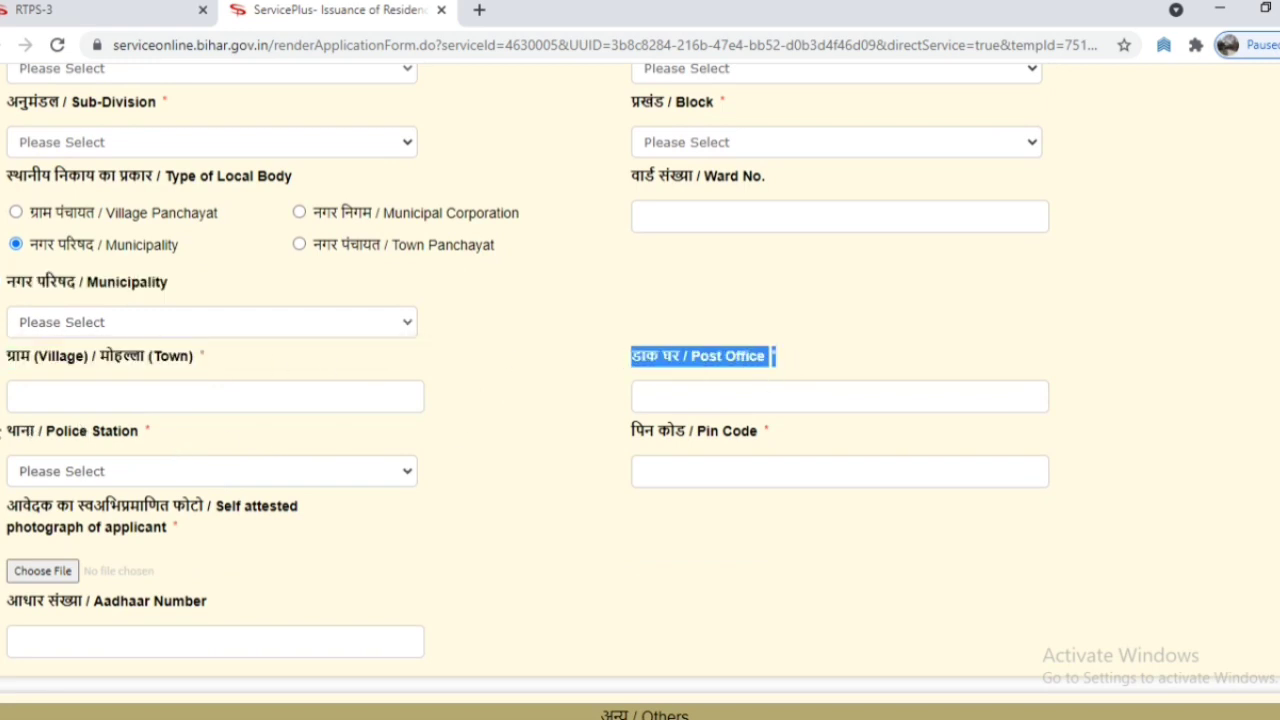
left_click_drag(6, 356, 314, 428)
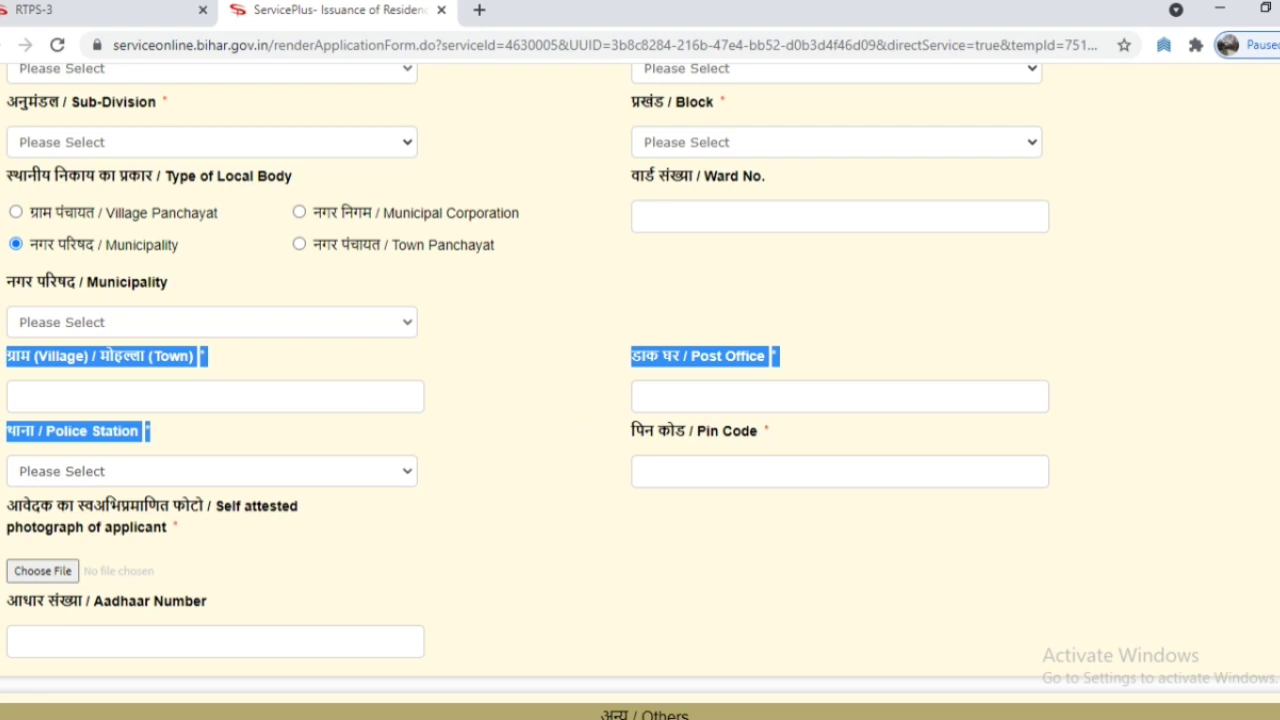
left_click_drag(596, 432, 649, 443)
triple_click(637, 440)
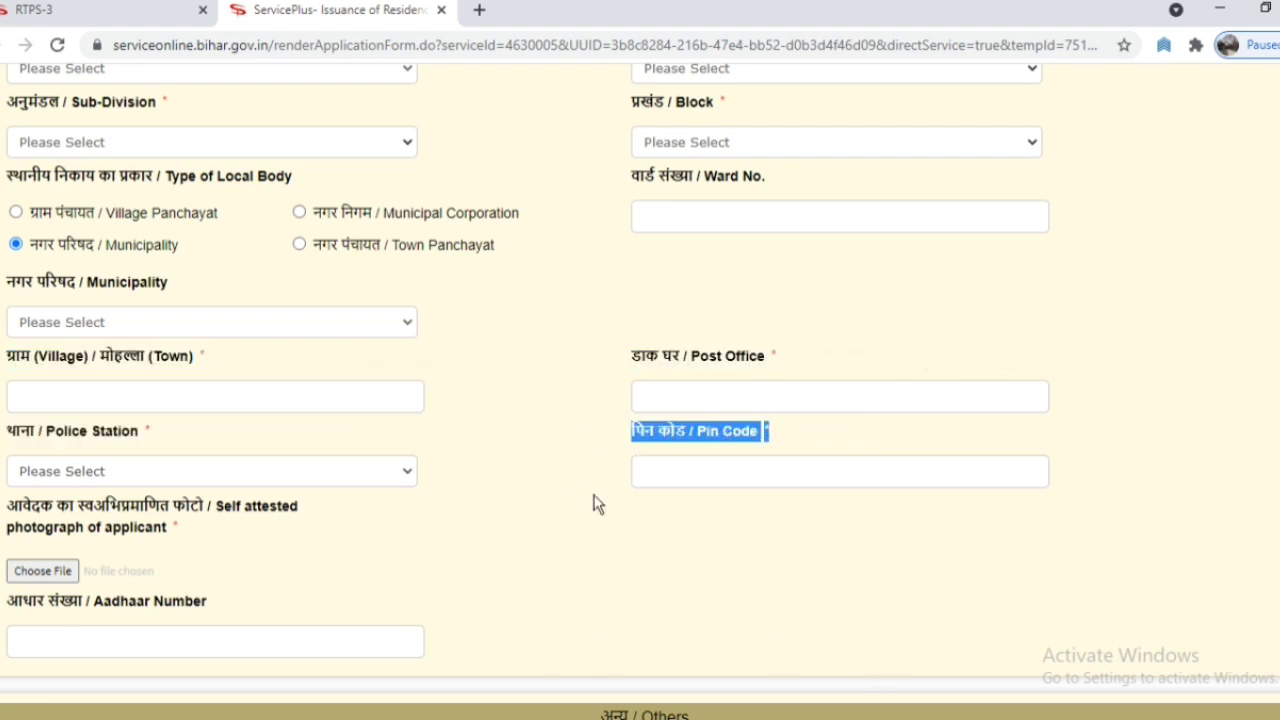
left_click(467, 515)
scroll(467, 515, "down", 2)
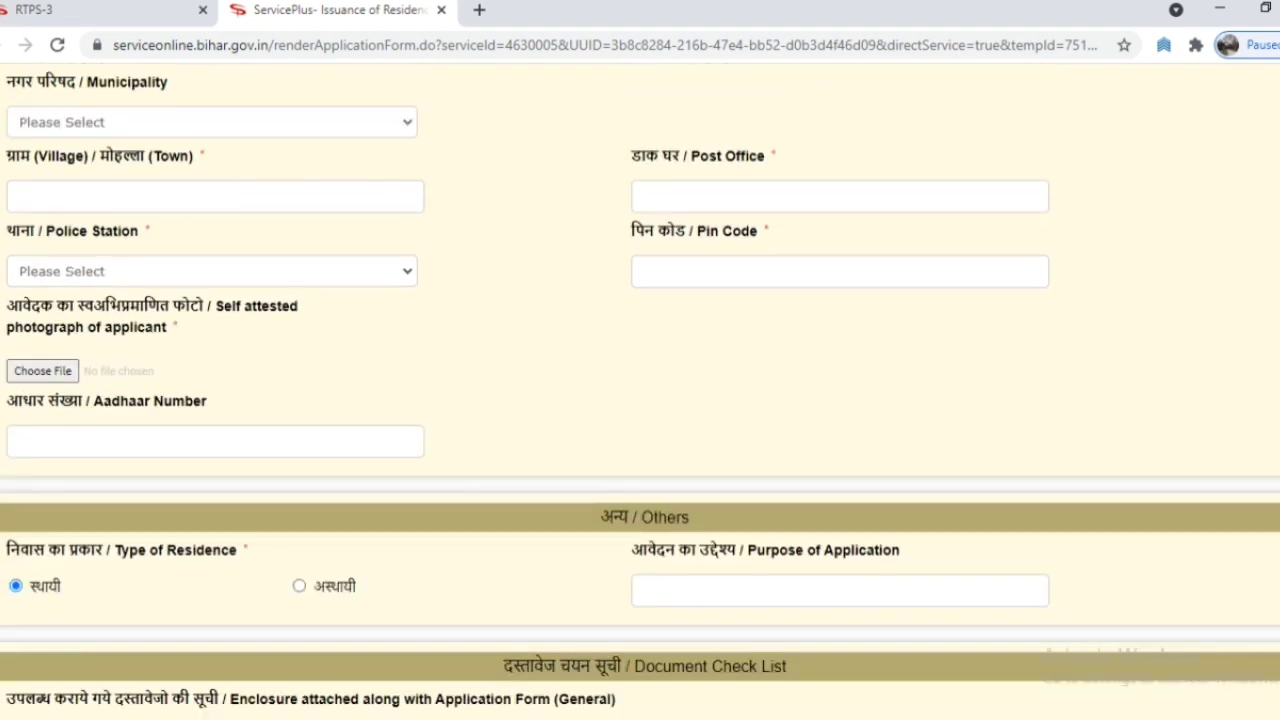
left_click_drag(5, 229, 325, 372)
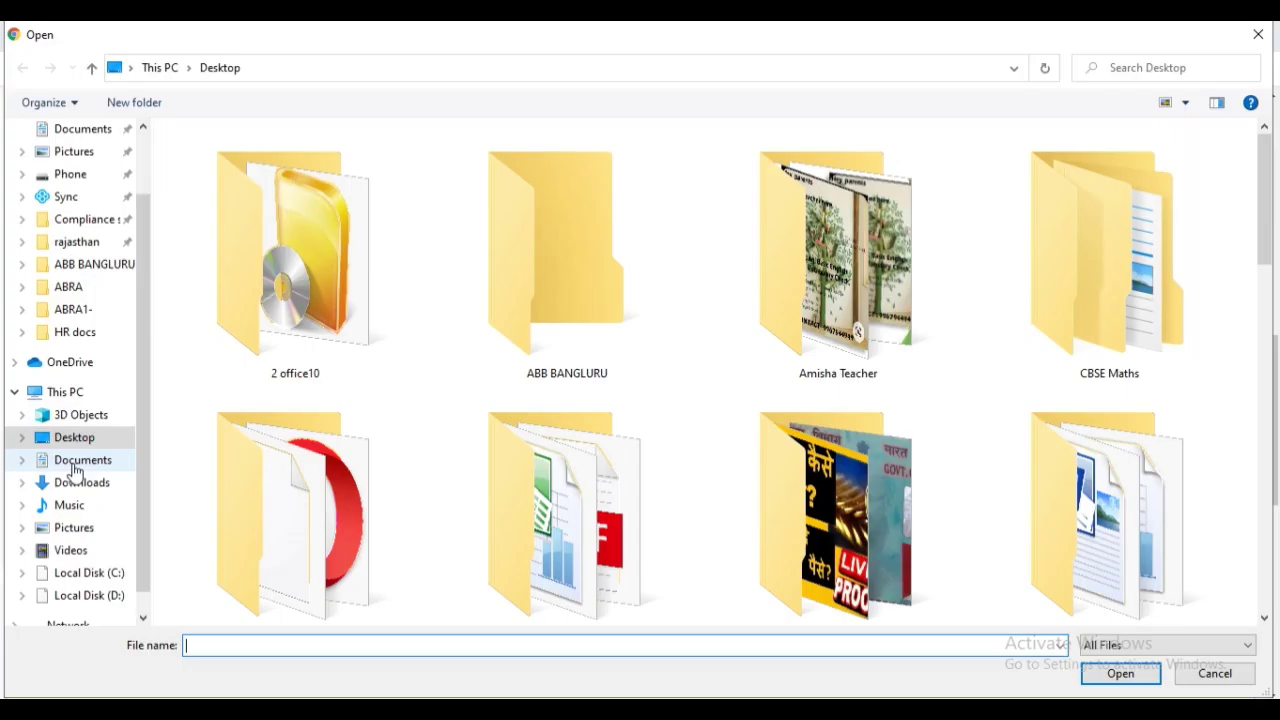
Attach the WhatsApp image from Downloads as the applicant's photograph
left_click(98, 486)
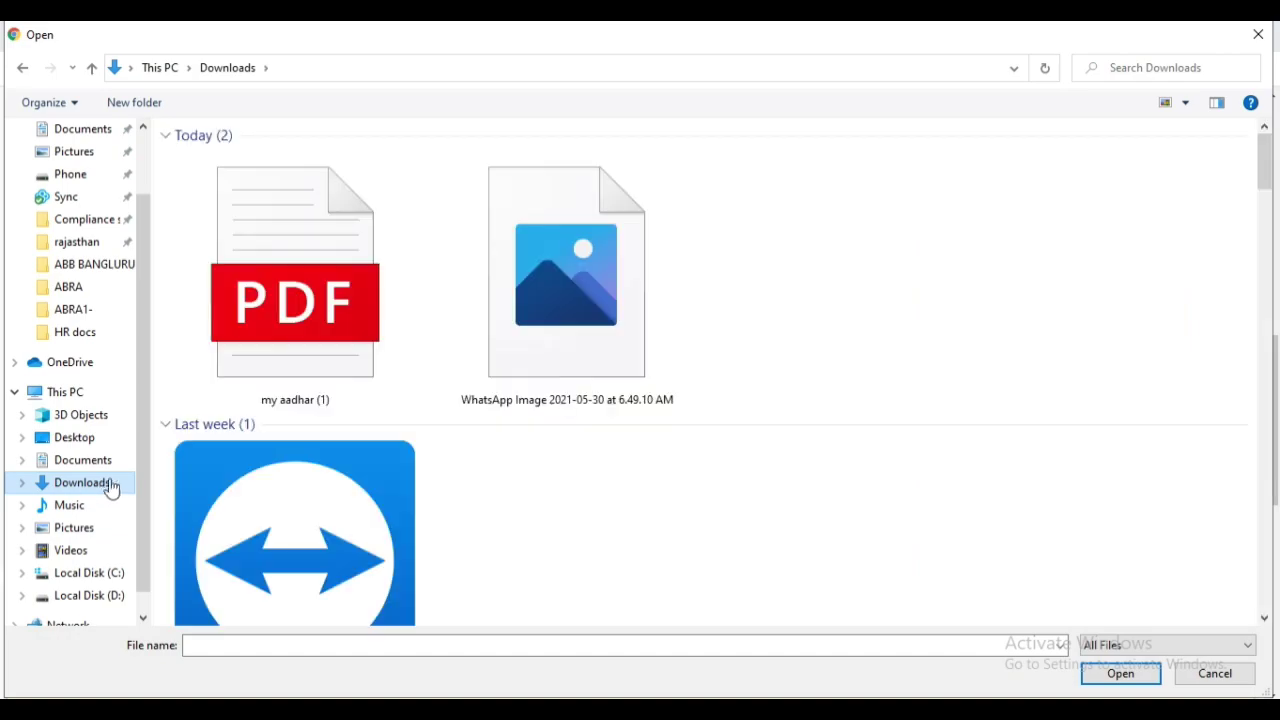
double_click(550, 285)
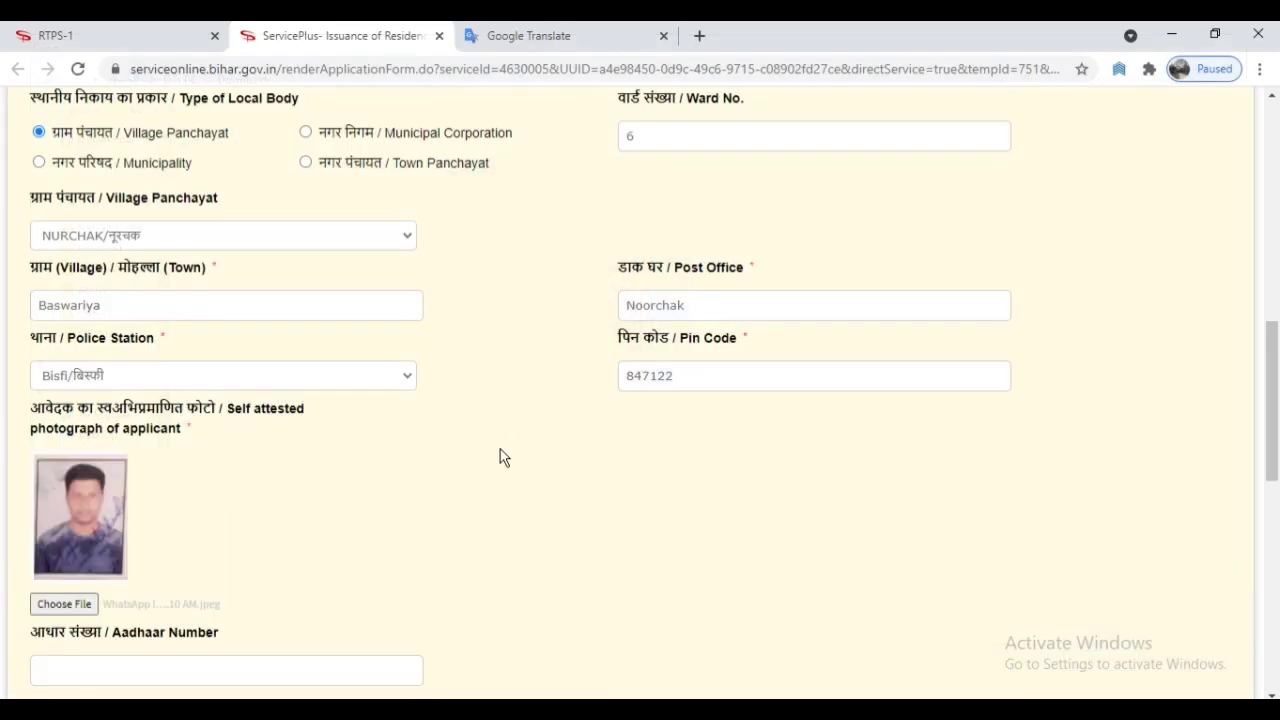
scroll(372, 467, "down", 4)
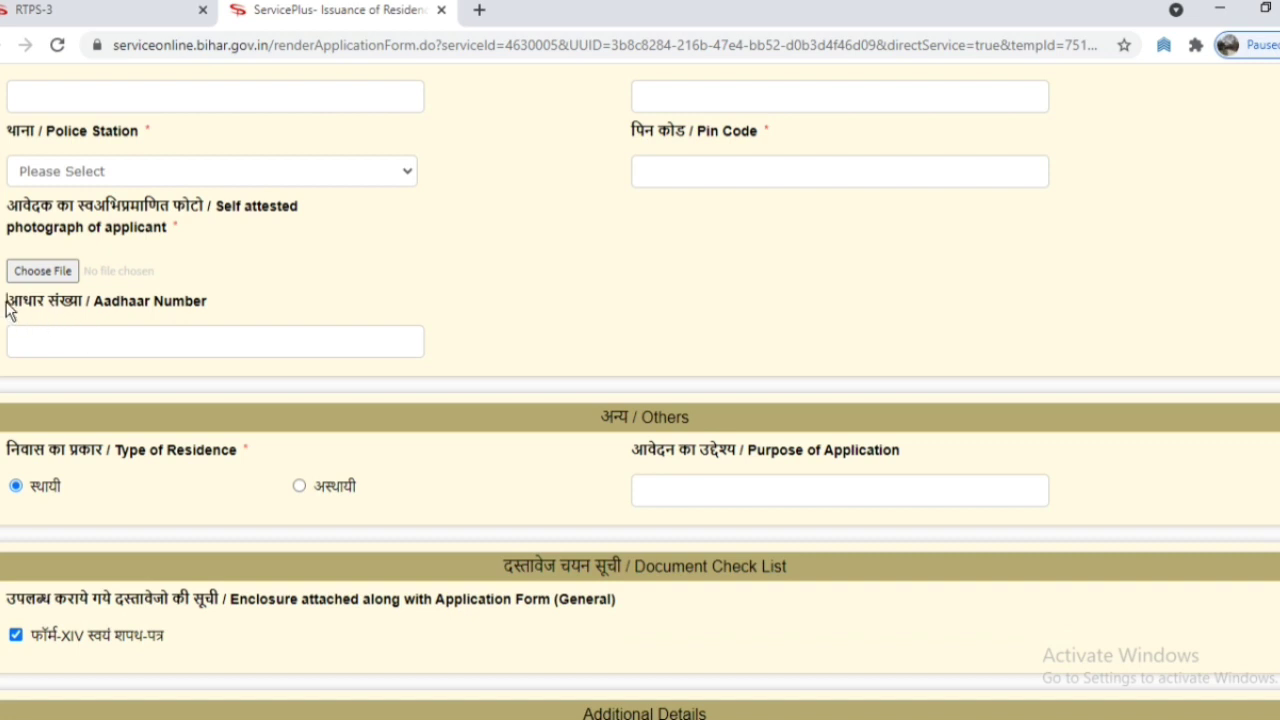
Choose permanent (स्थायी) as the Type of Residence, bringing up the Aadhaar consent notice
left_click_drag(5, 308, 203, 340)
left_click(491, 351)
scroll(492, 352, "down", 1)
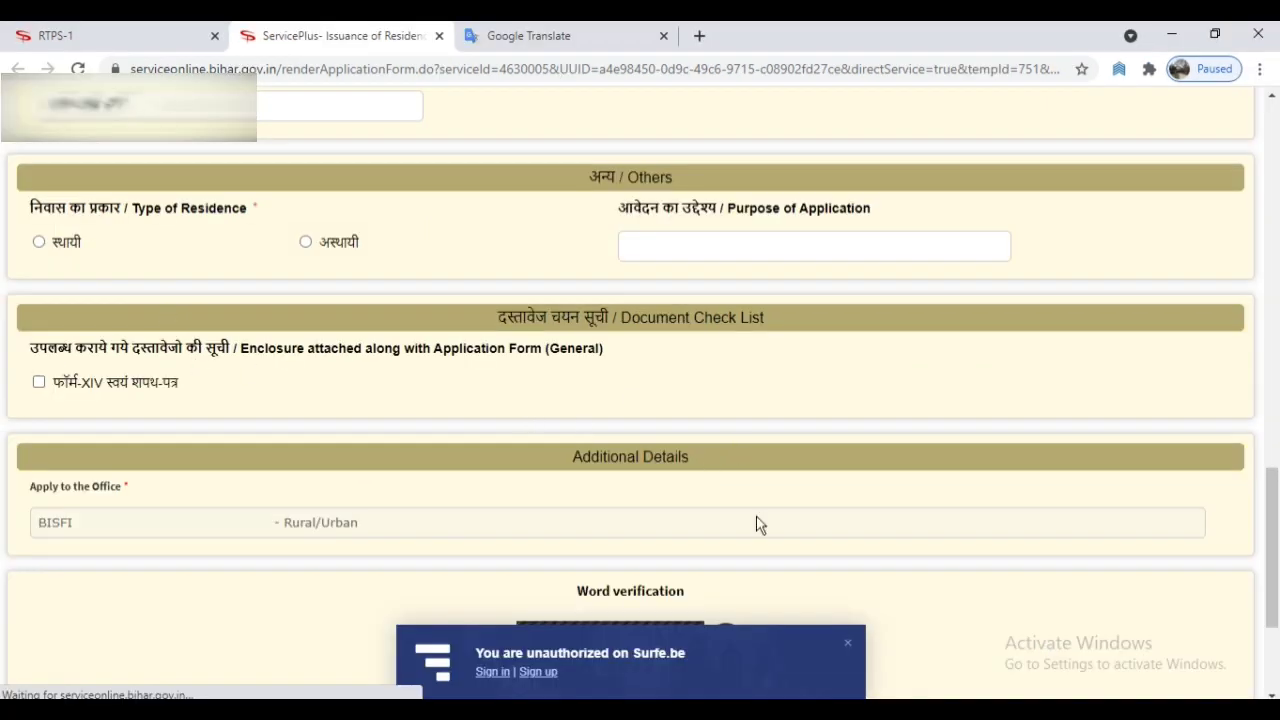
left_click(39, 243)
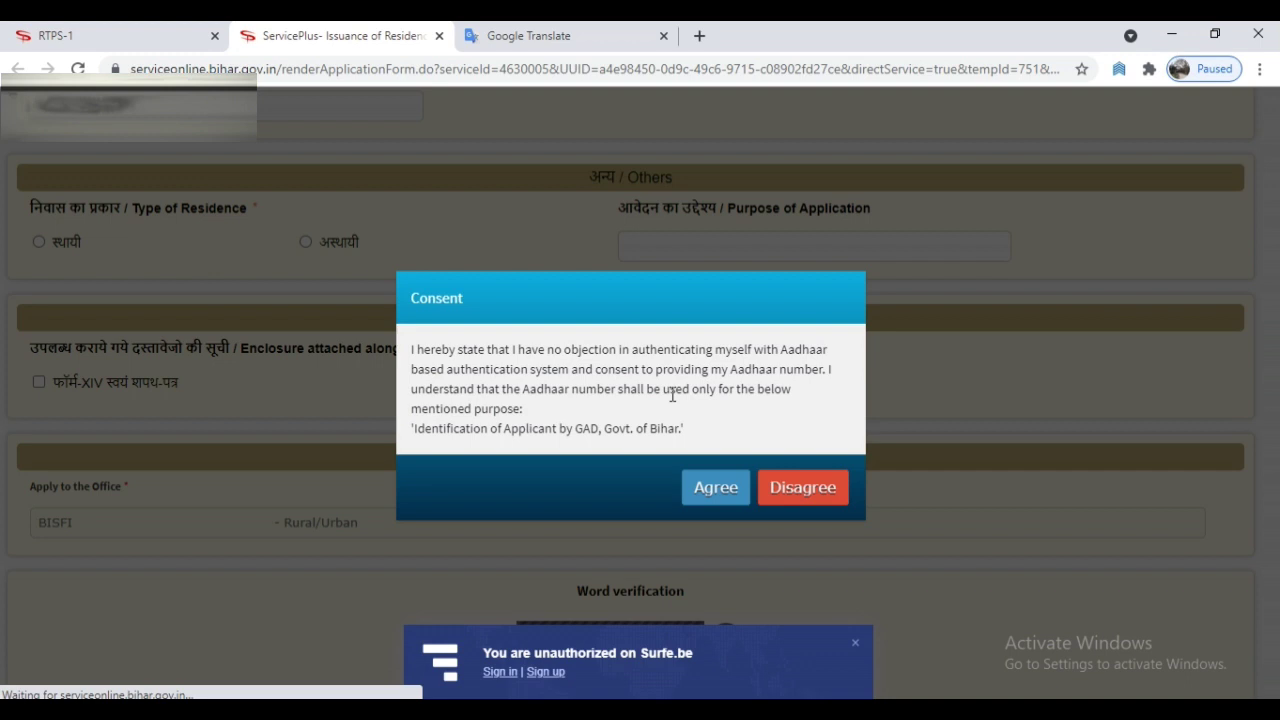
Agree to Aadhaar-based authentication and mark the residence type as permanent
left_click(705, 492)
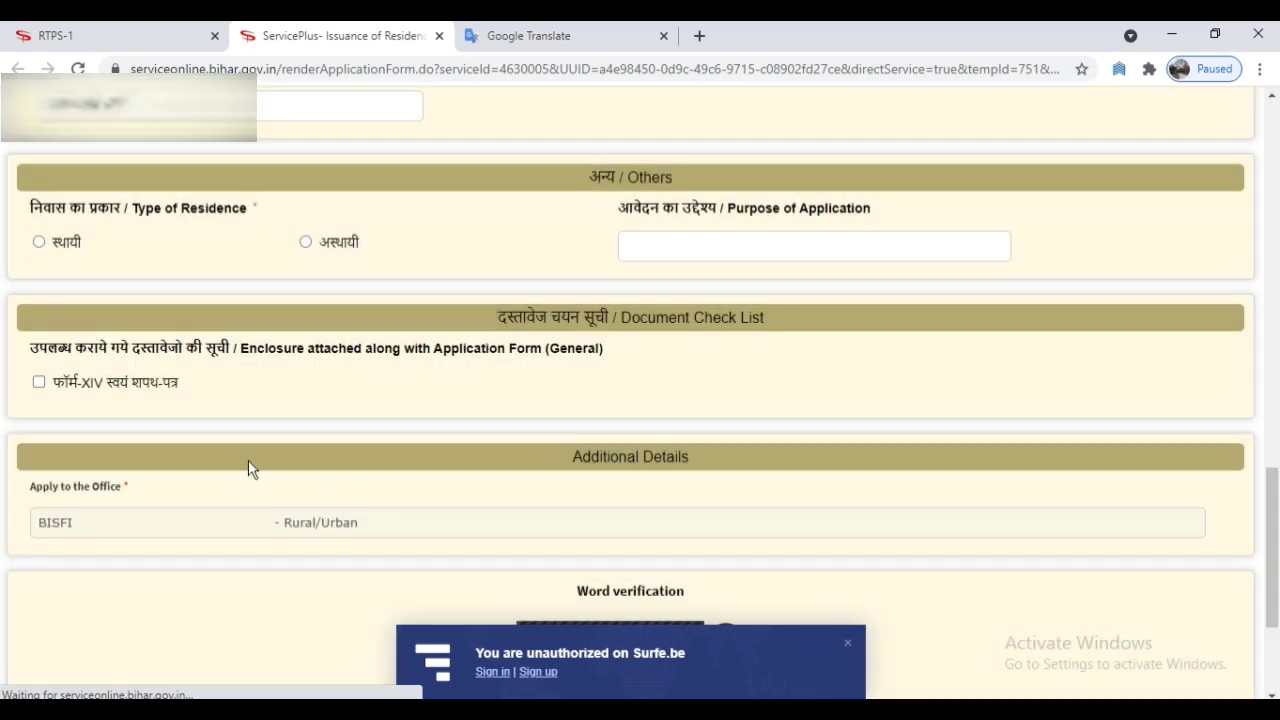
left_click(38, 241)
scroll(193, 398, "down", 2)
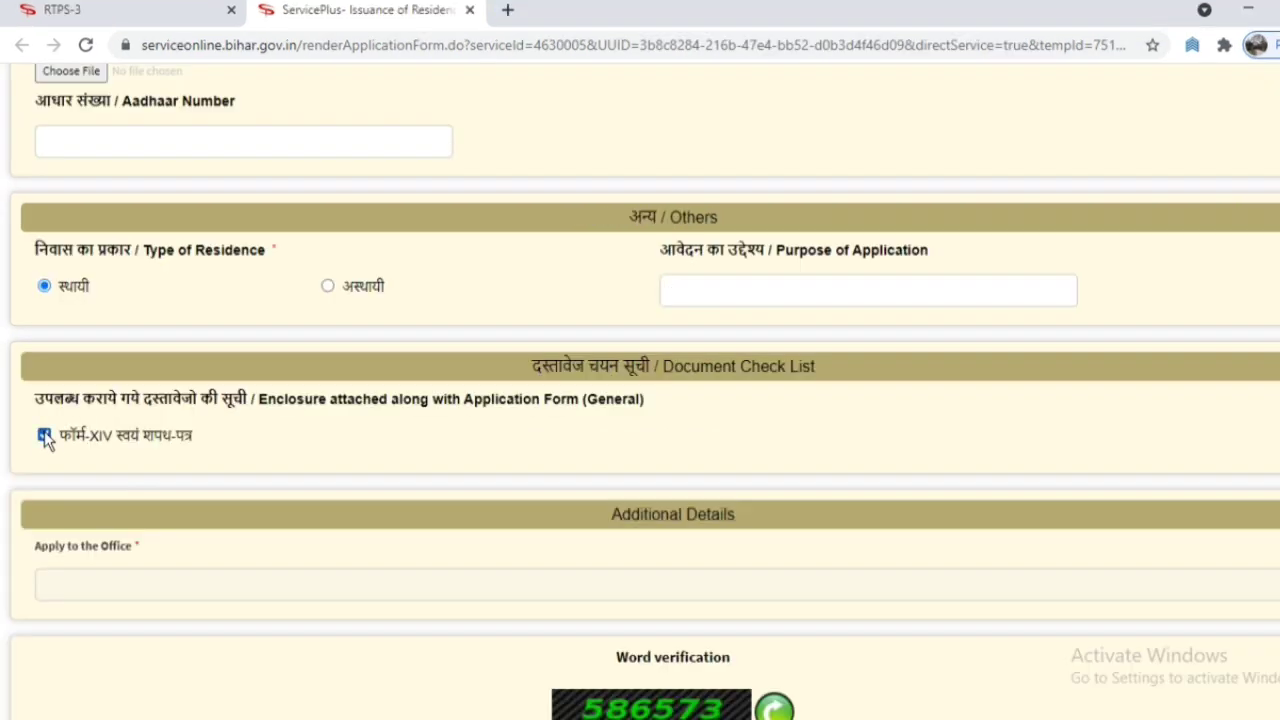
Tick the Form-XIV self-affidavit enclosure and return to the top of the form
left_click(44, 433)
scroll(193, 458, "down", 1)
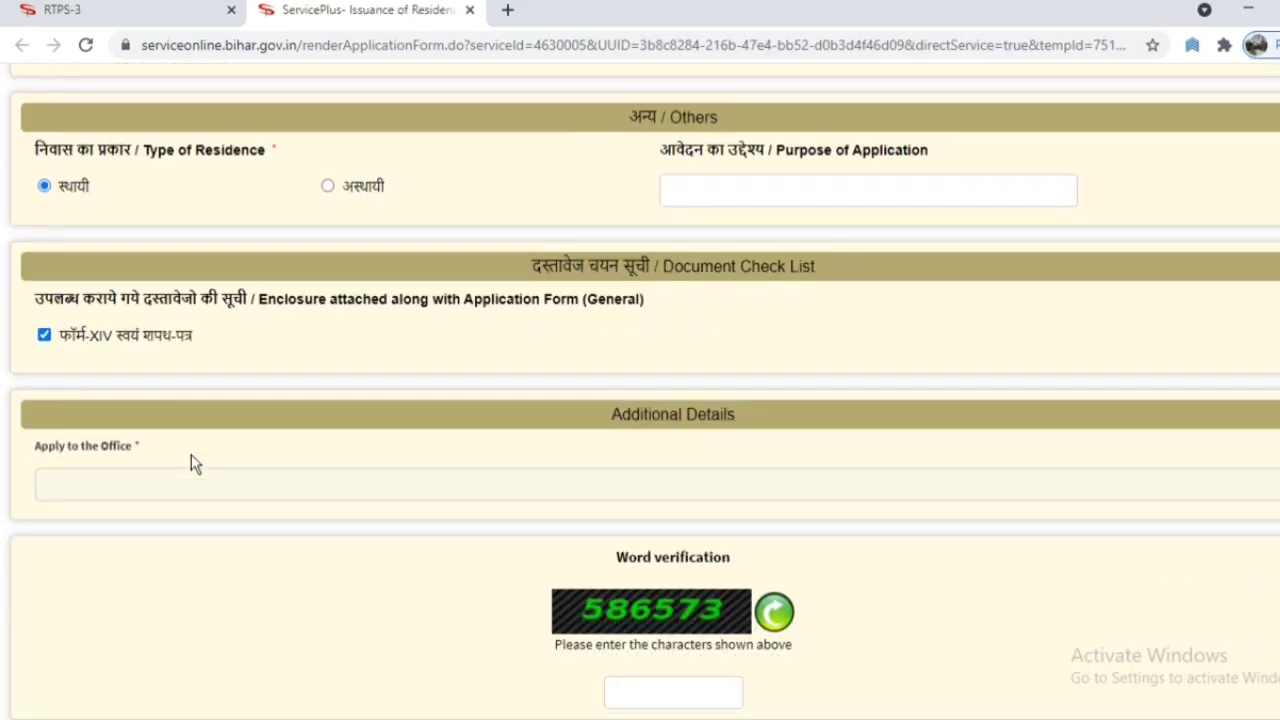
scroll(193, 458, "up", 9)
scroll(191, 462, "up", 4)
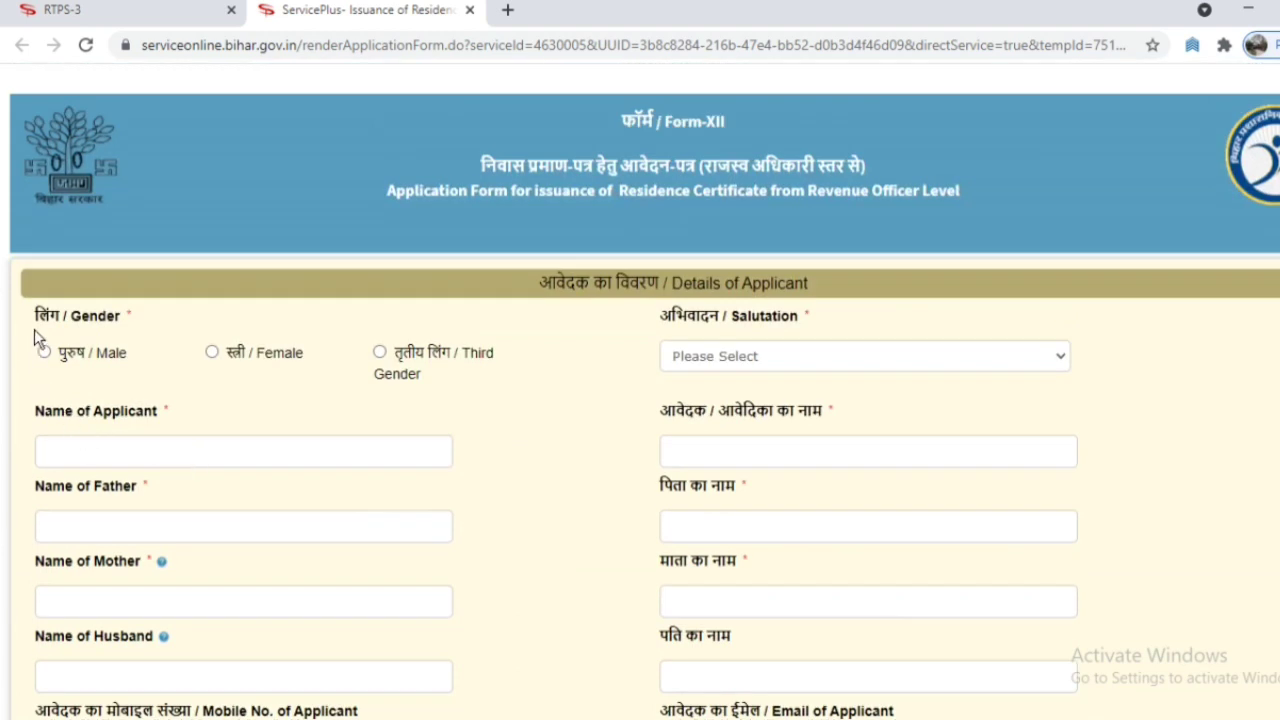
Select Male (पुरुष) as the gender so the salutation becomes कोई अभिवादन नहीं
left_click_drag(36, 316, 178, 316)
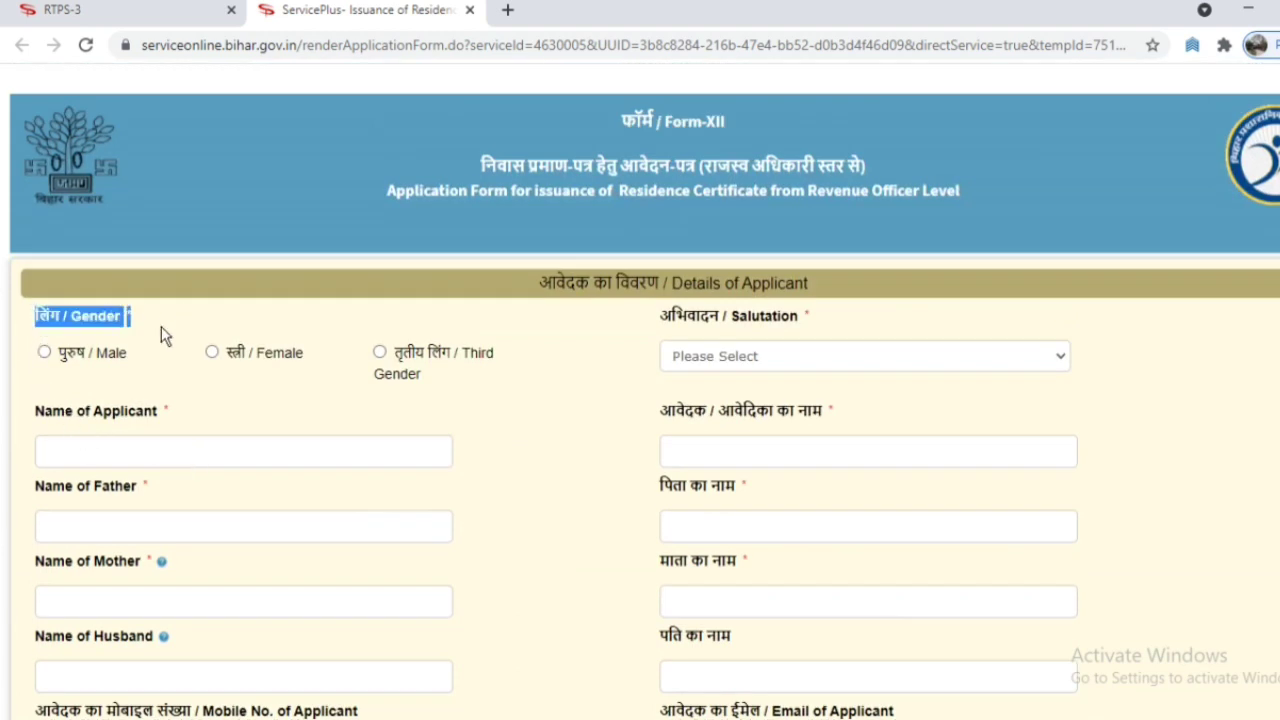
left_click(160, 327)
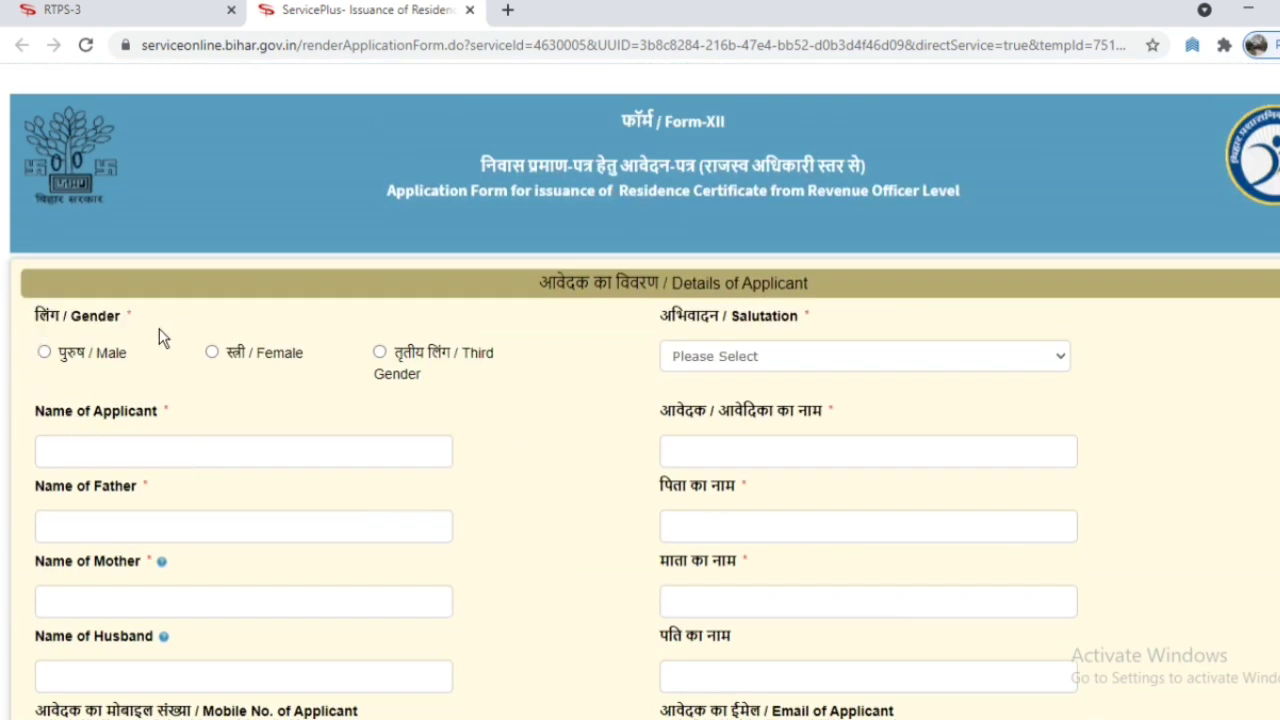
left_click(45, 355)
left_click_drag(219, 350, 527, 384)
left_click(262, 398)
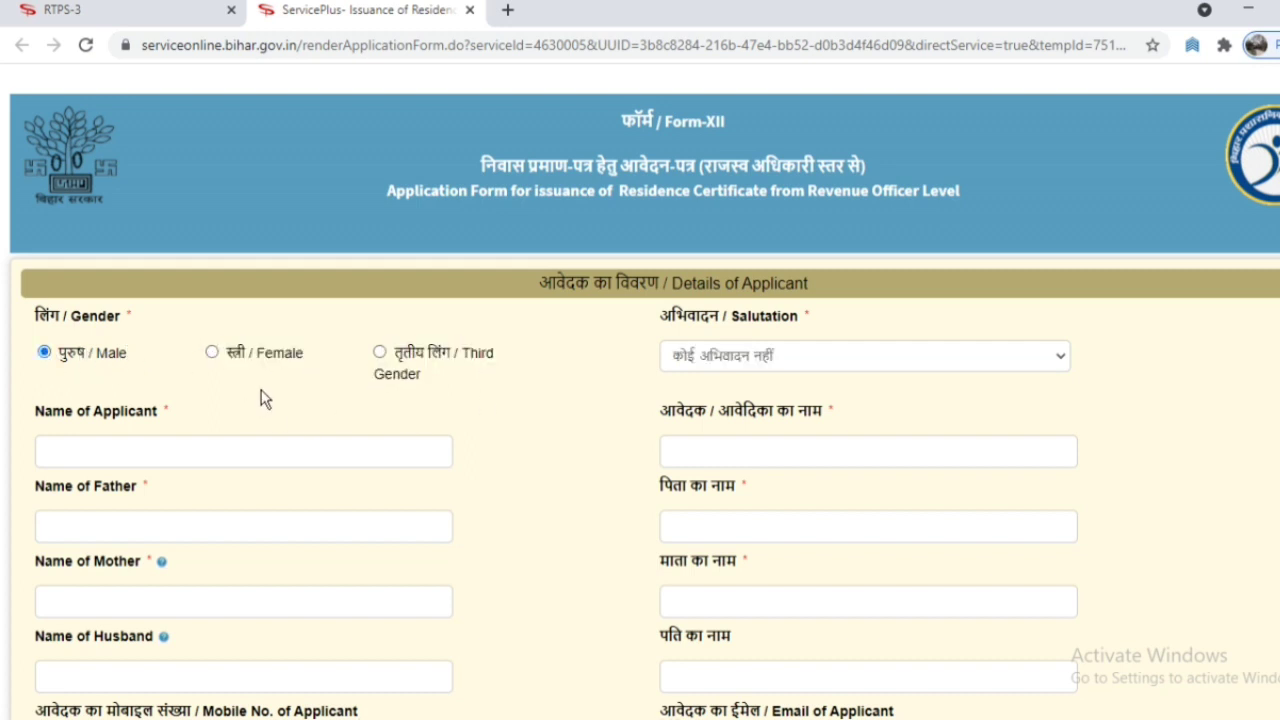
triple_click(624, 306)
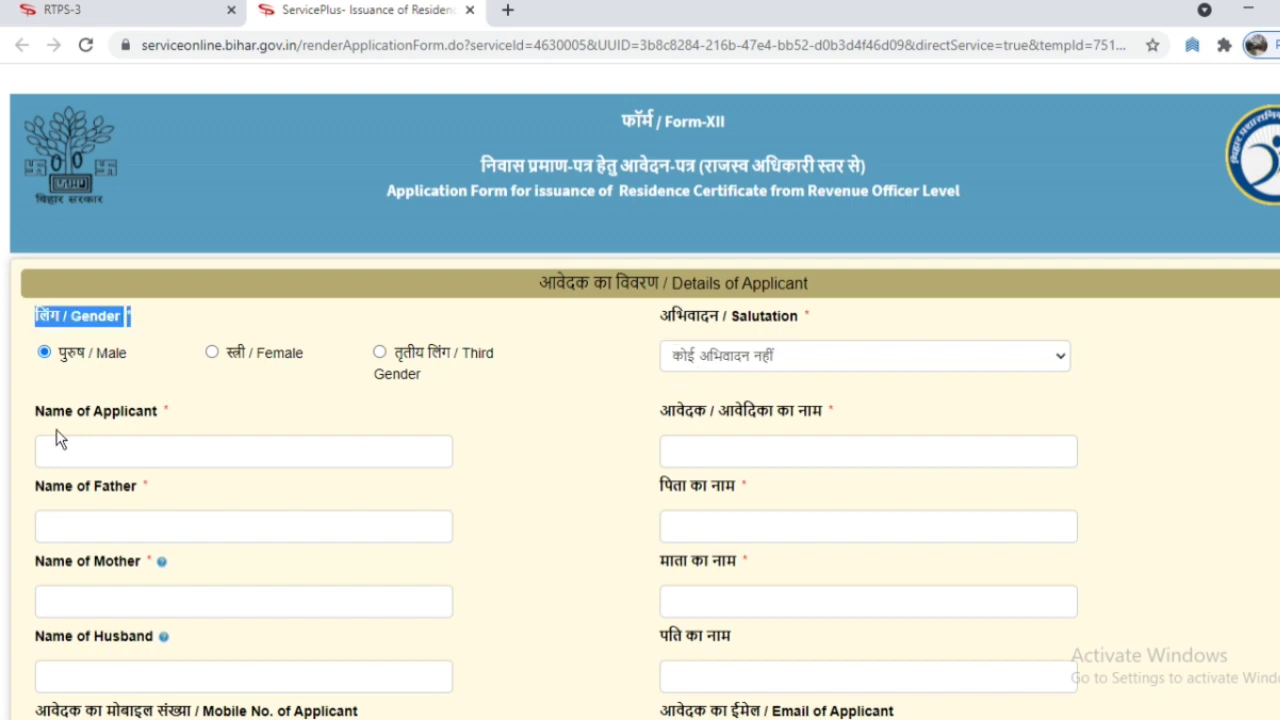
left_click_drag(25, 412, 237, 420)
Go through the applicant, father, mother and husband name fields
left_click(251, 419)
scroll(251, 419, "down", 1)
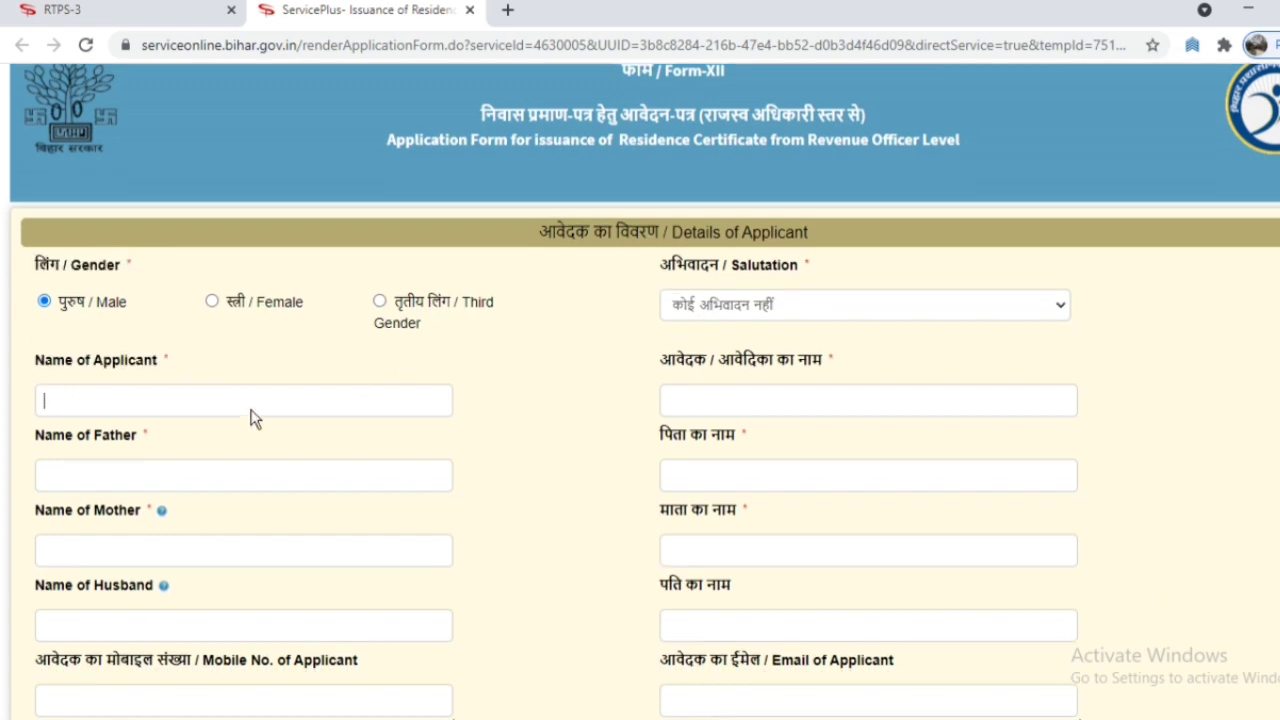
left_click_drag(663, 313, 825, 313)
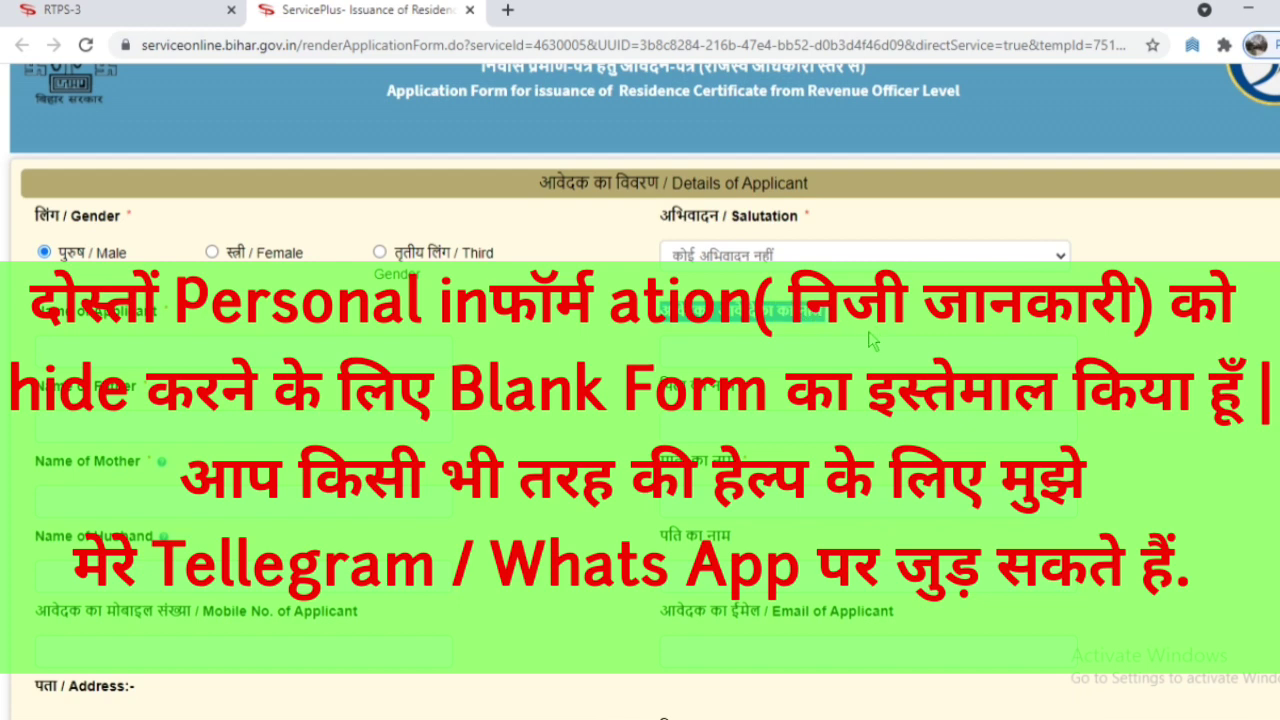
left_click(577, 344)
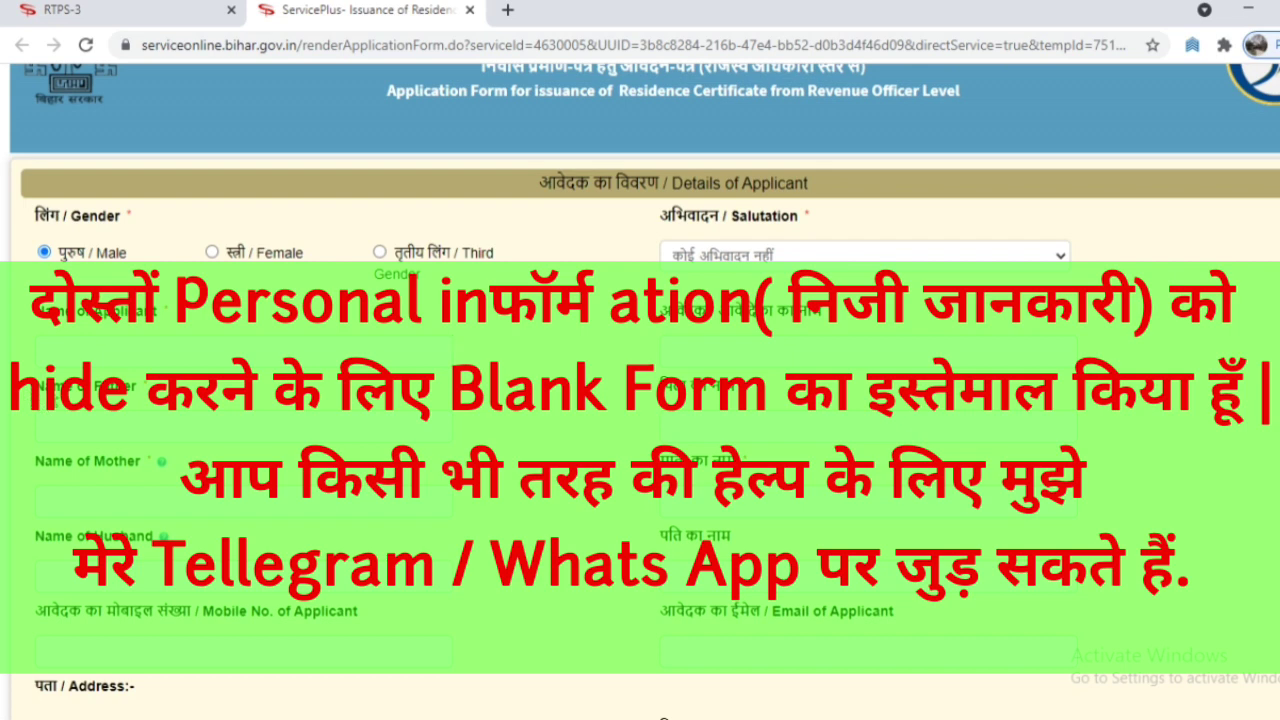
left_click_drag(40, 388, 212, 388)
left_click(291, 389)
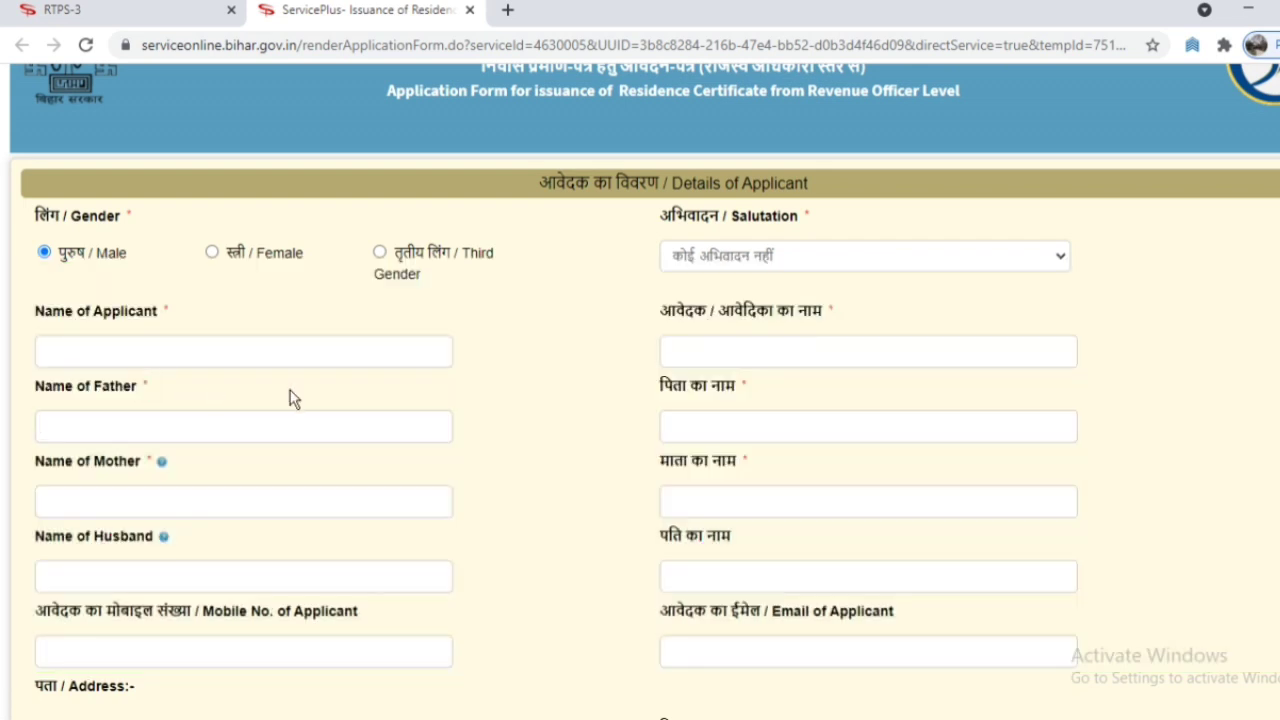
scroll(290, 392, "down", 1)
left_click_drag(22, 364, 248, 370)
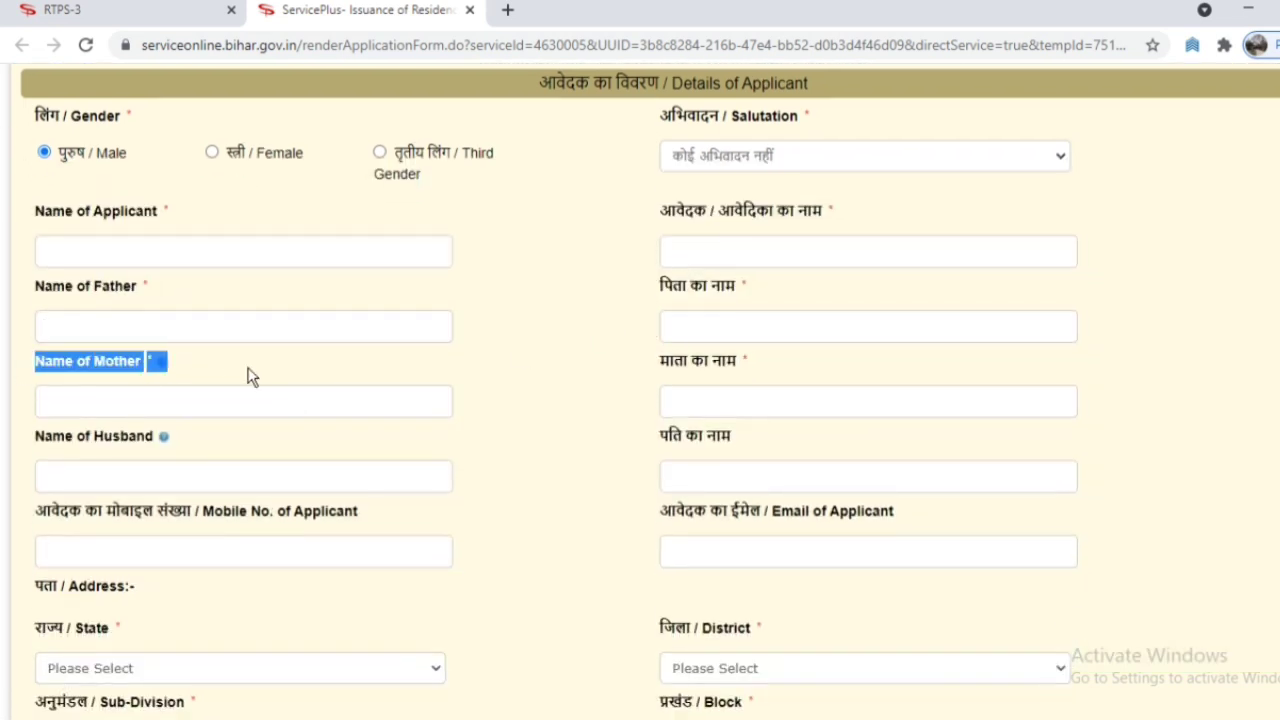
left_click(320, 388)
left_click_drag(22, 448, 222, 449)
scroll(283, 445, "down", 1)
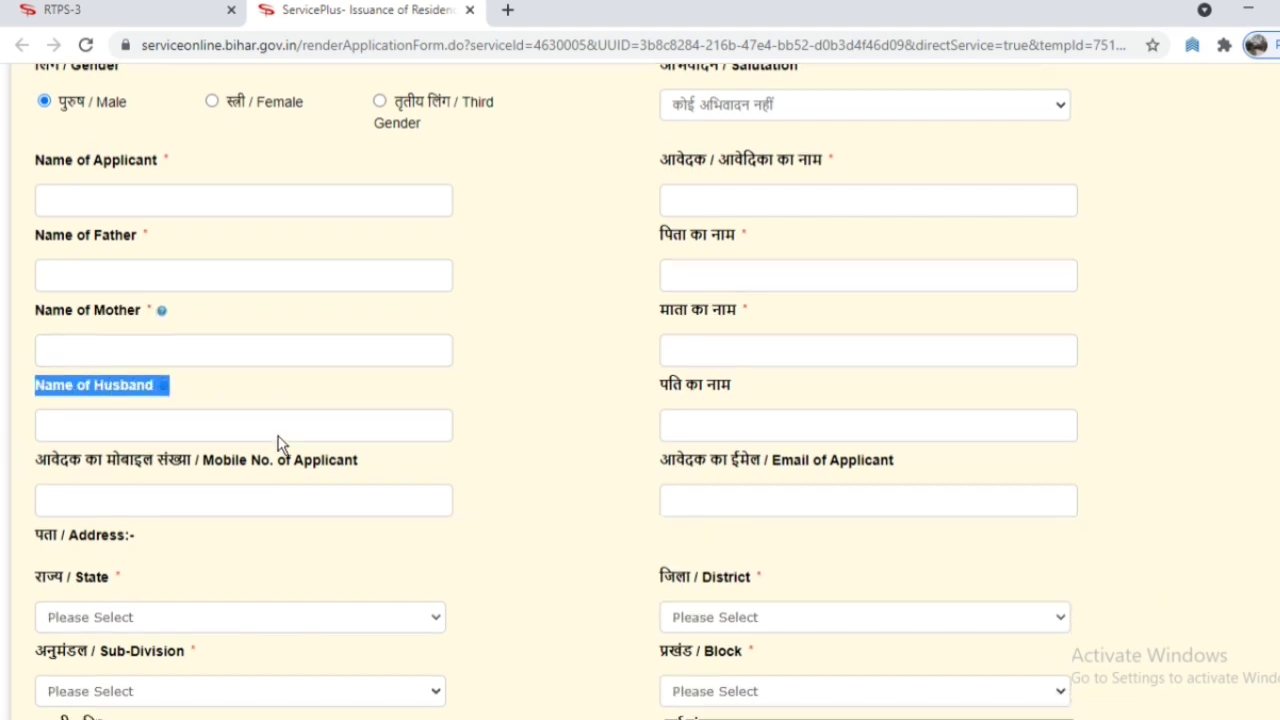
scroll(280, 443, "down", 1)
left_click(165, 378)
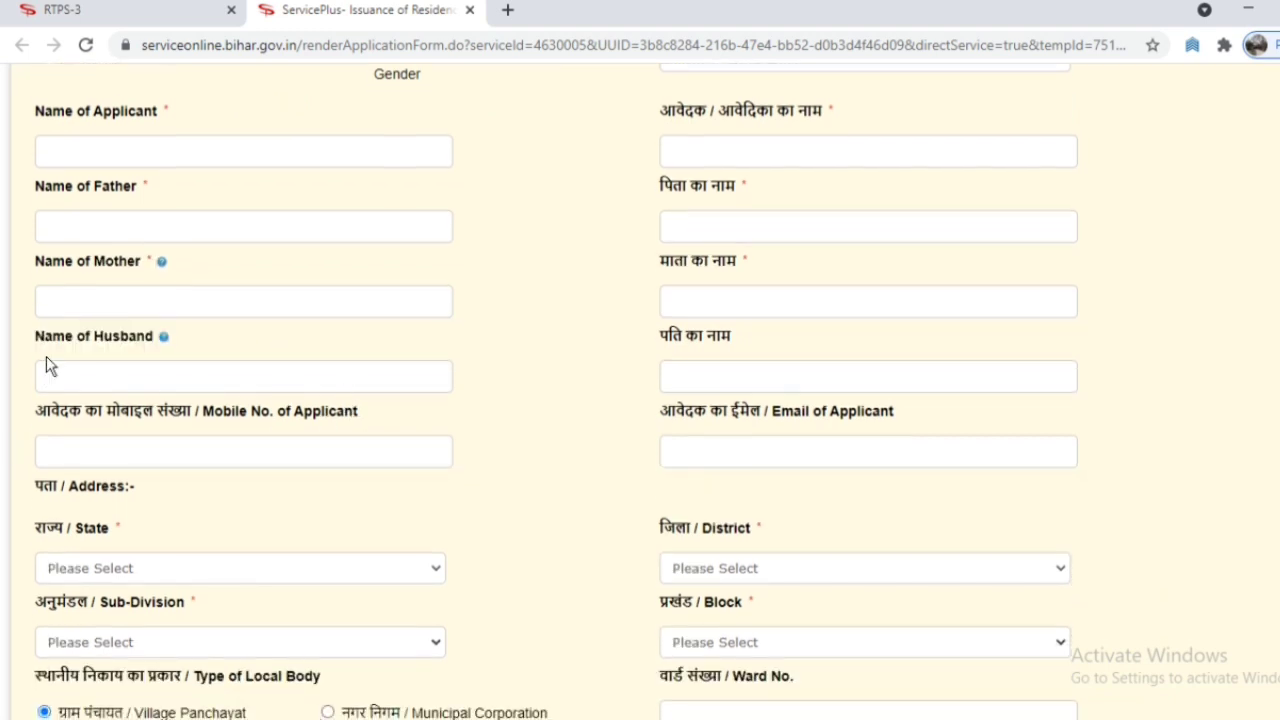
left_click_drag(42, 345, 732, 340)
left_click(443, 376)
Go through the applicant's Mobile No. and Email fields
left_click_drag(20, 410, 437, 423)
left_click(437, 423)
left_click_drag(628, 411, 897, 418)
left_click(894, 431)
scroll(511, 457, "down", 4)
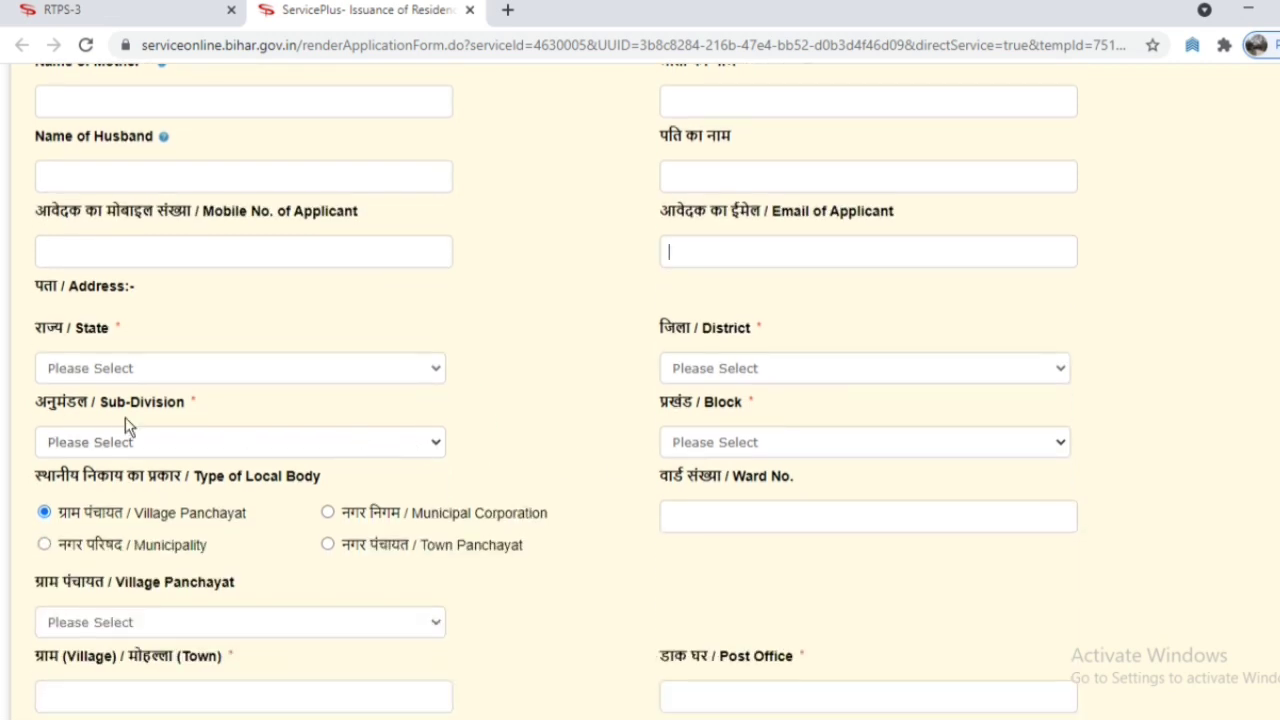
scroll(556, 302, "up", 2)
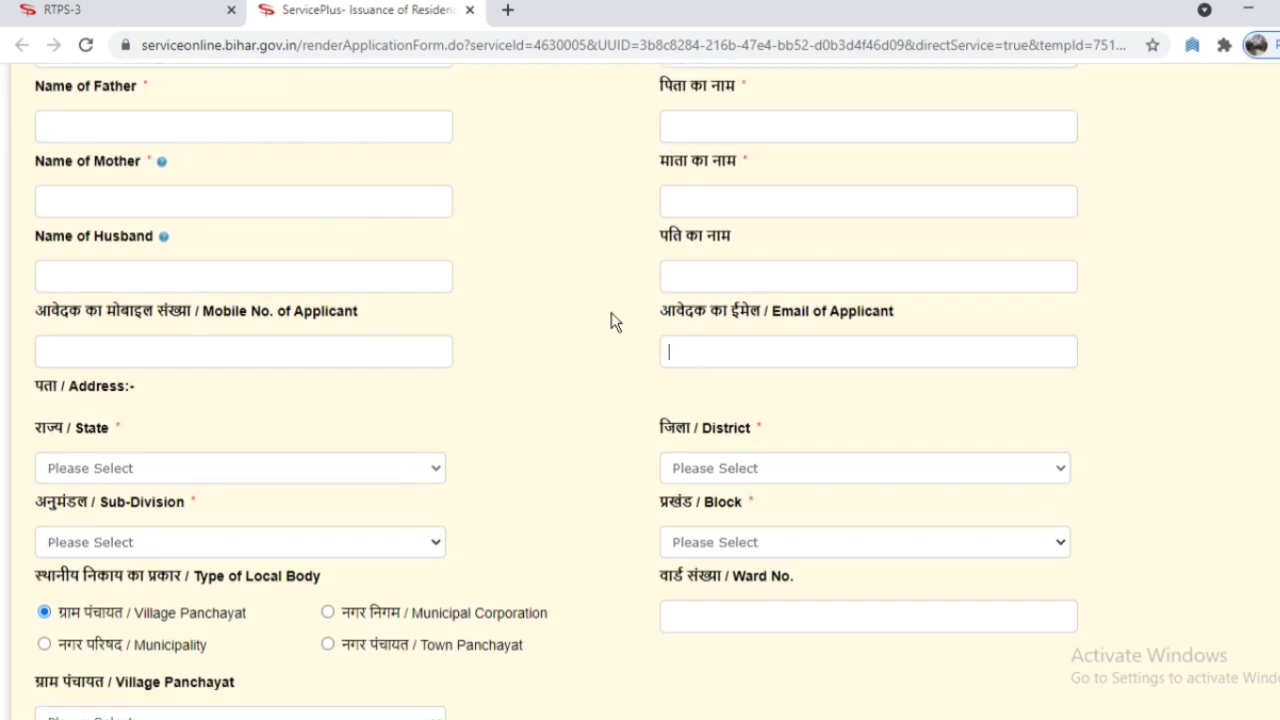
left_click_drag(660, 312, 911, 320)
left_click(914, 314)
left_click_drag(43, 316, 376, 318)
left_click(385, 343)
Review the address State, District, Sub-Division and Block fields without choosing values
left_click_drag(31, 390, 179, 423)
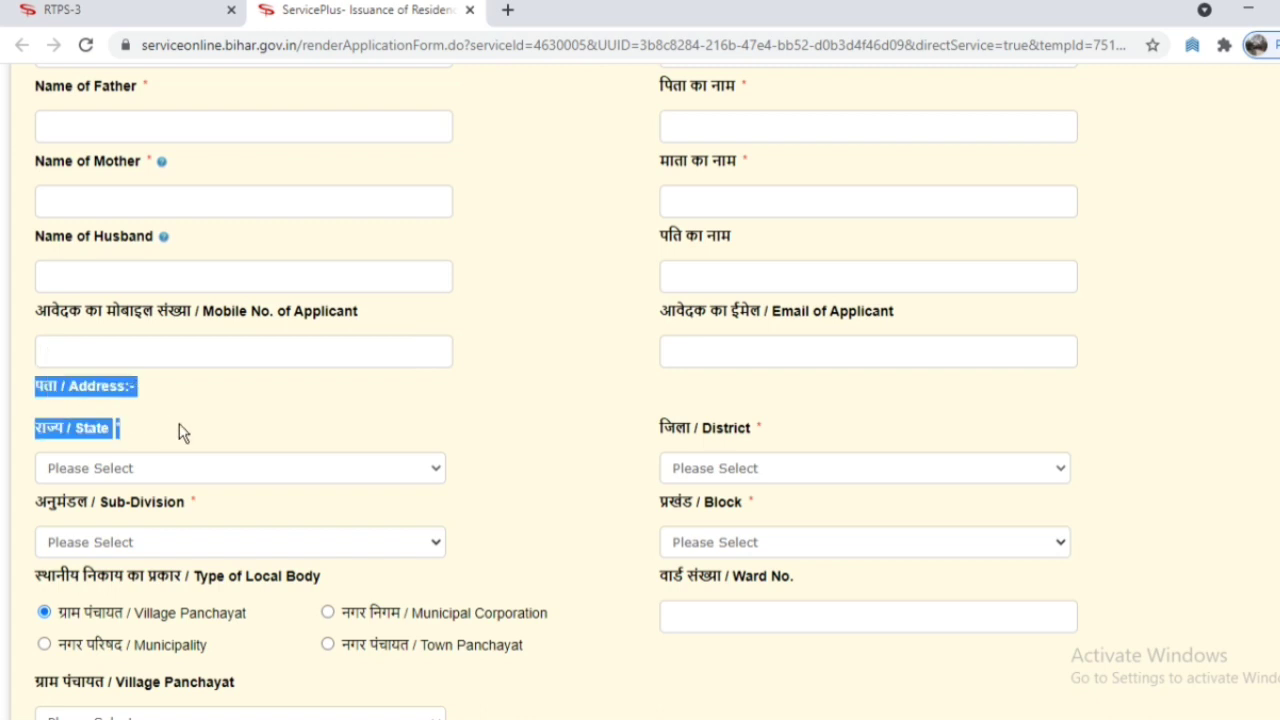
left_click(63, 466)
left_click(63, 466)
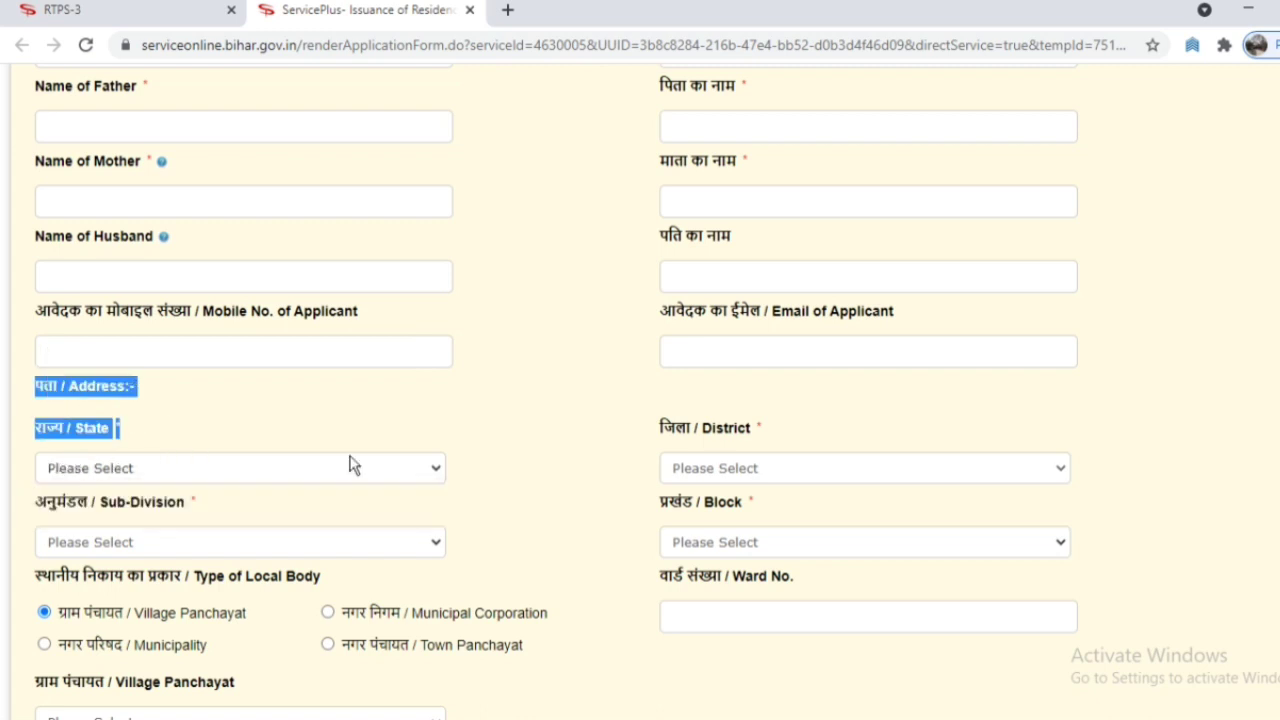
left_click(748, 474)
left_click(640, 437)
left_click_drag(60, 506, 241, 501)
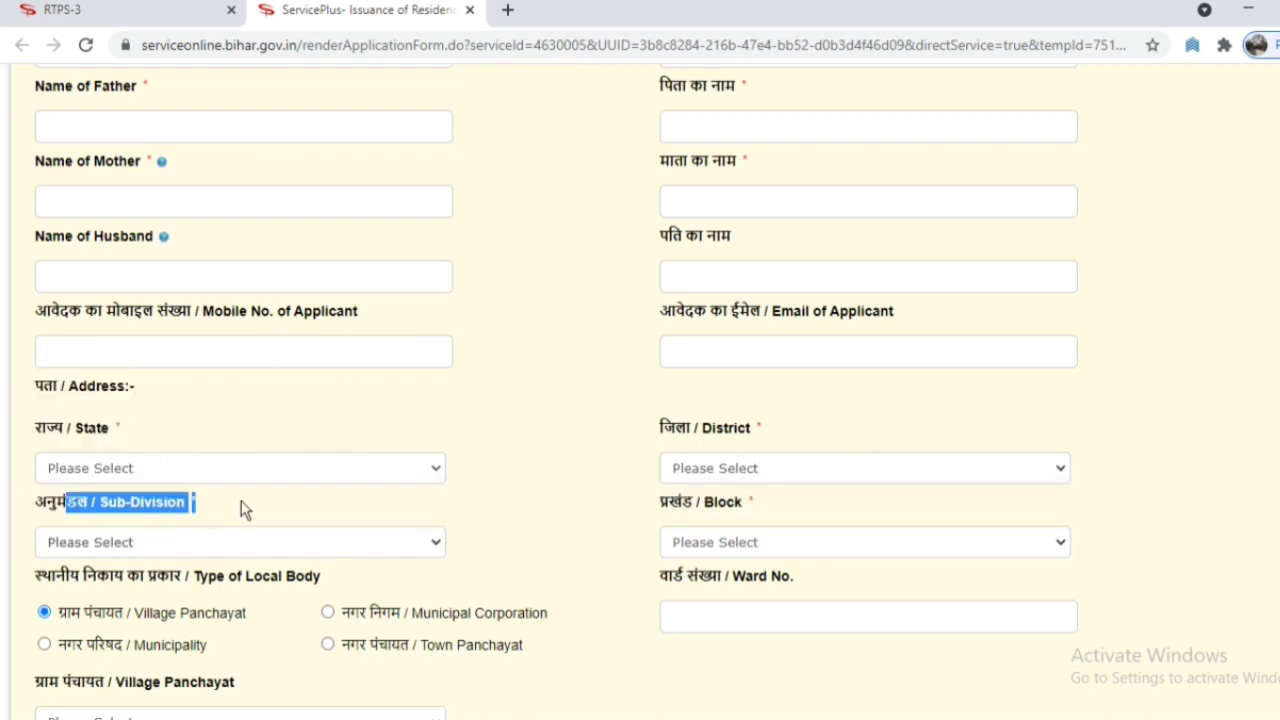
left_click_drag(660, 505, 805, 513)
scroll(554, 526, "down", 2)
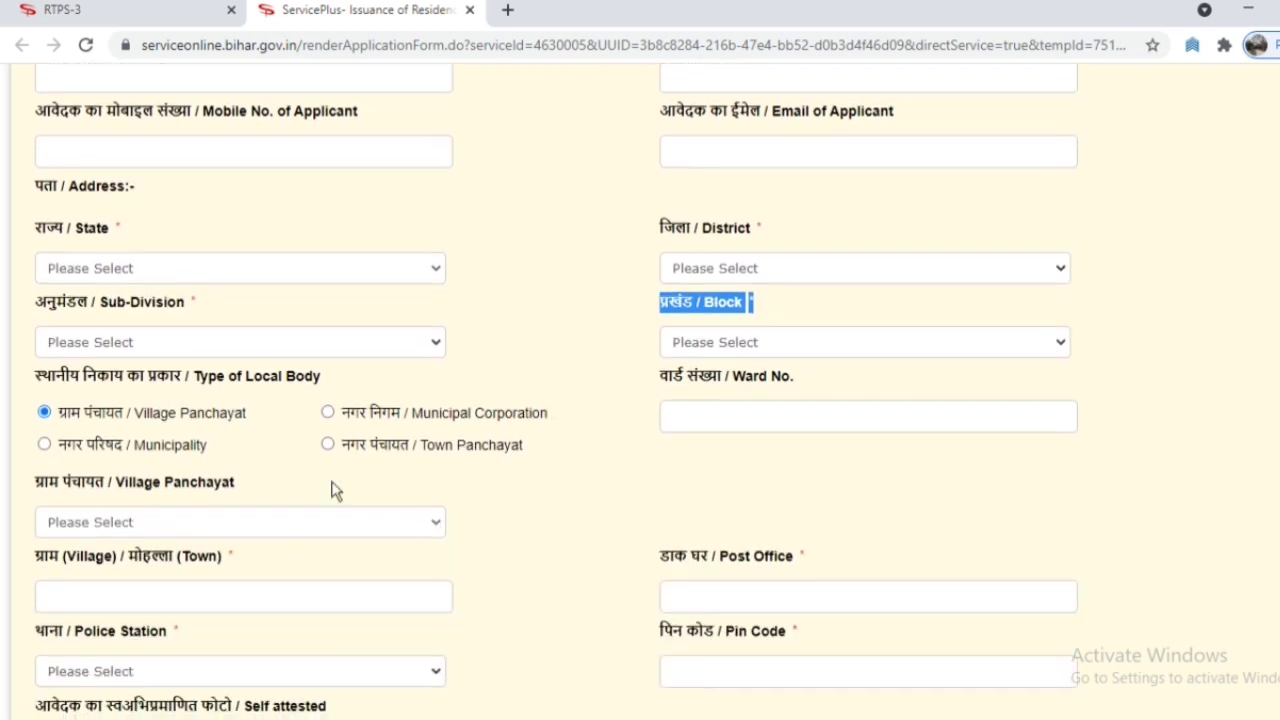
left_click_drag(34, 378, 371, 386)
left_click(424, 386)
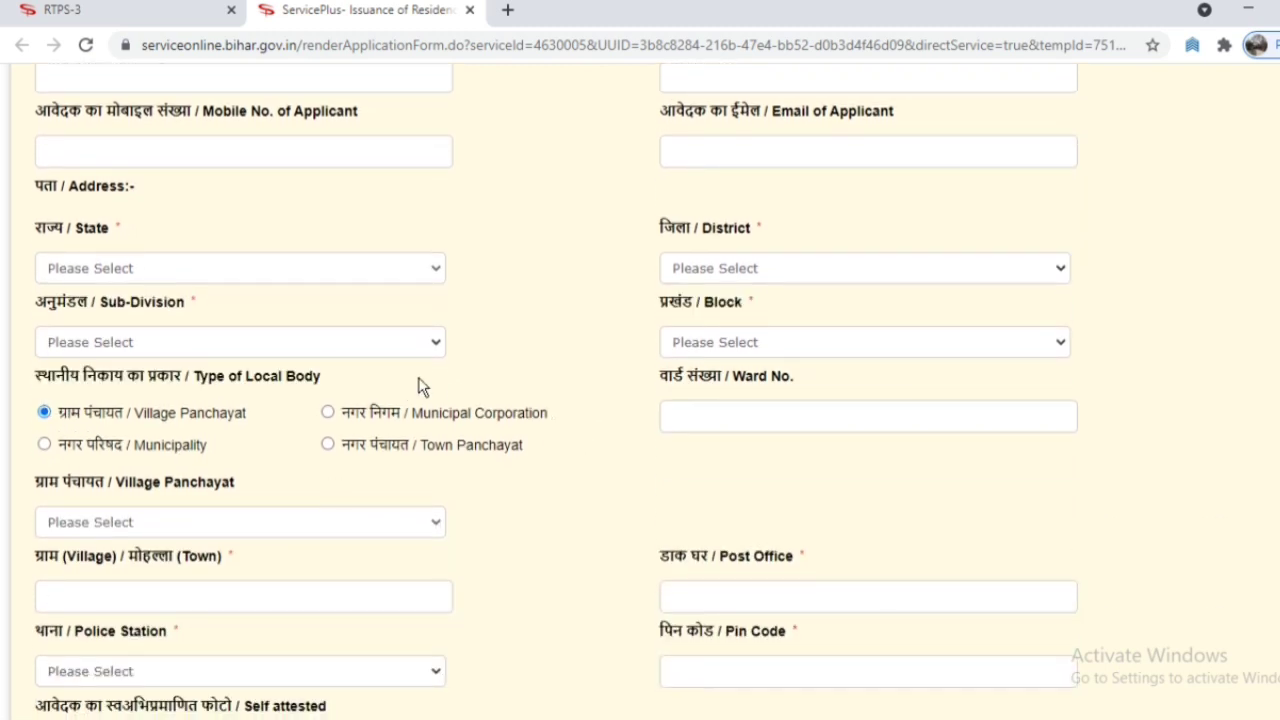
Switch the Type of Local Body from Village Panchayat to Municipality (नगर परिषद)
left_click_drag(159, 406, 246, 412)
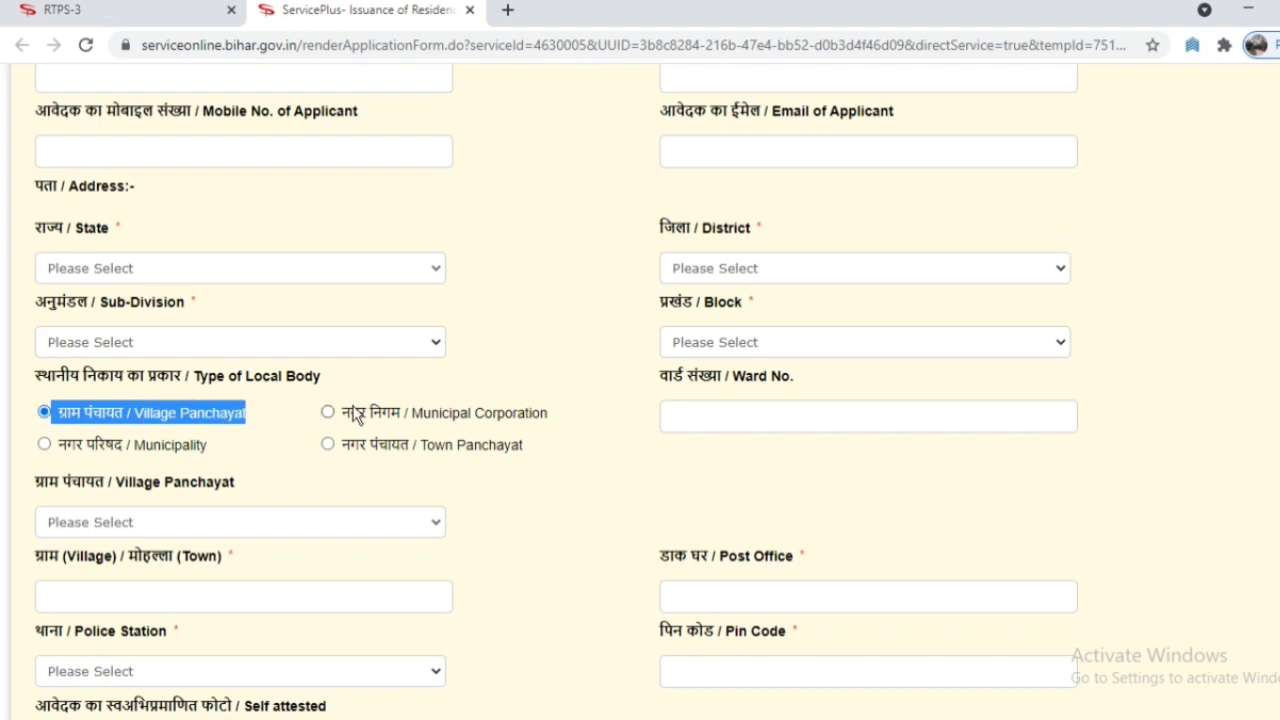
left_click_drag(336, 412, 228, 447)
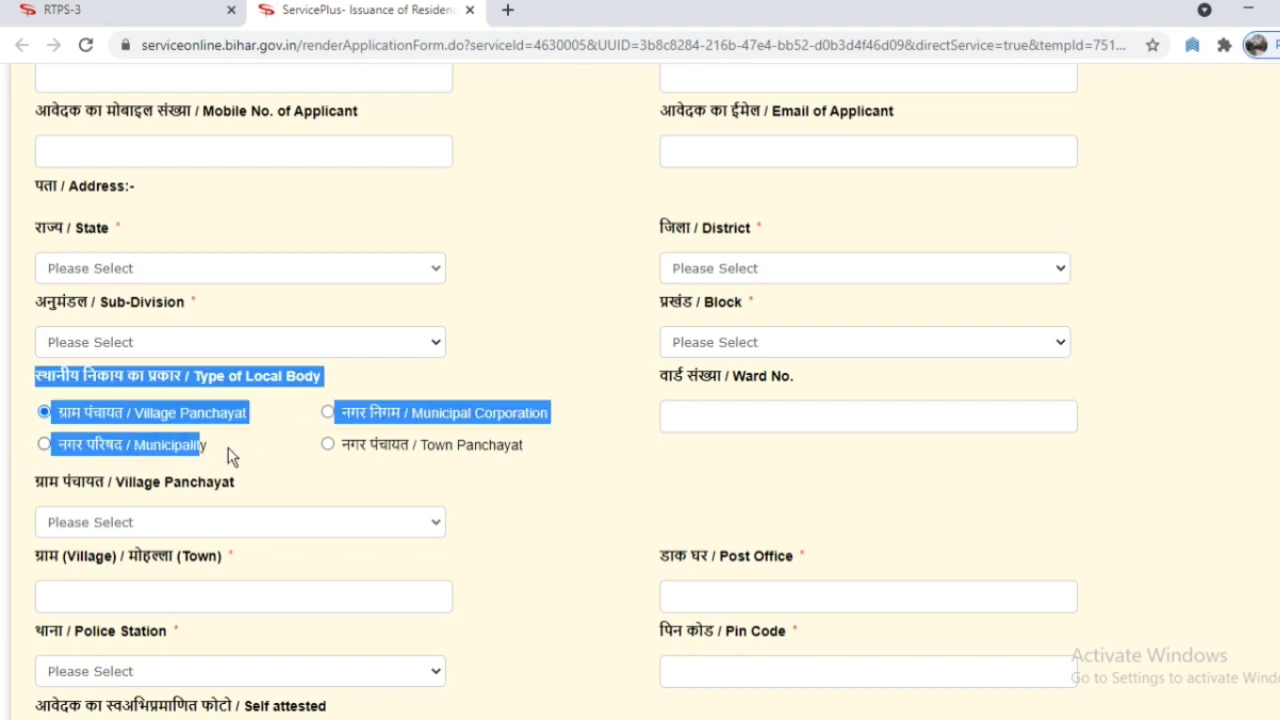
left_click(327, 444)
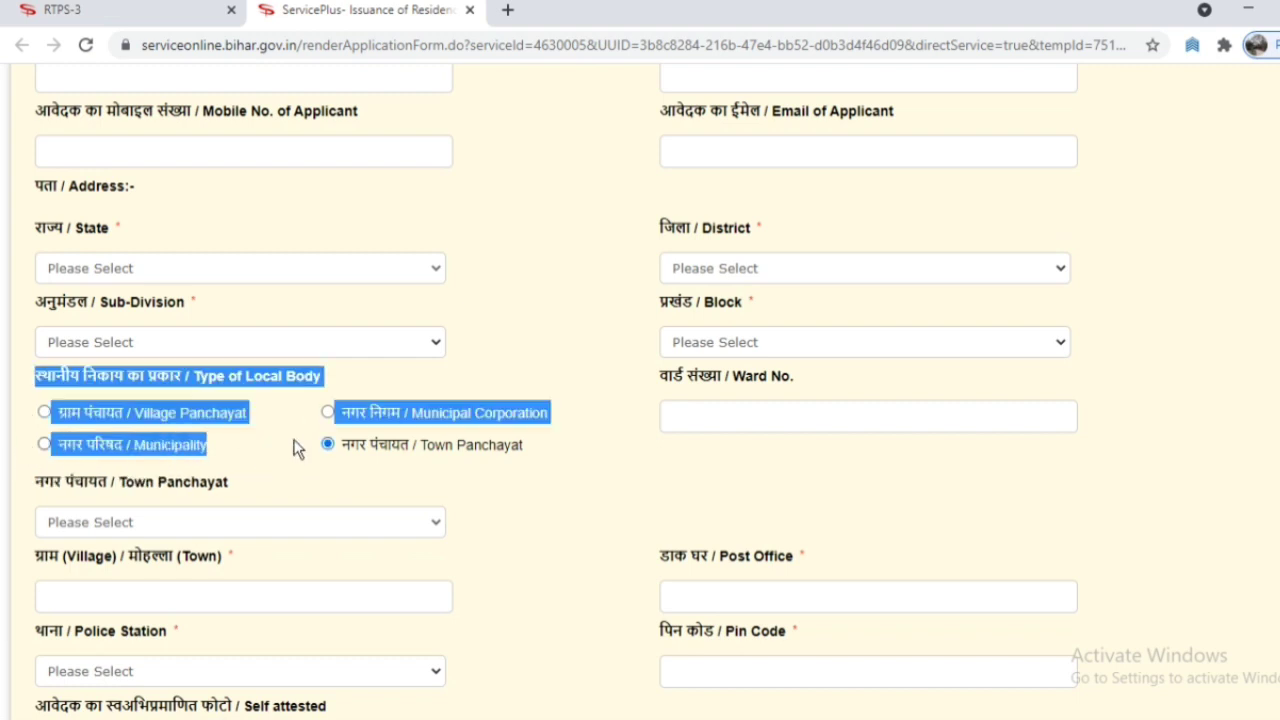
left_click(45, 413)
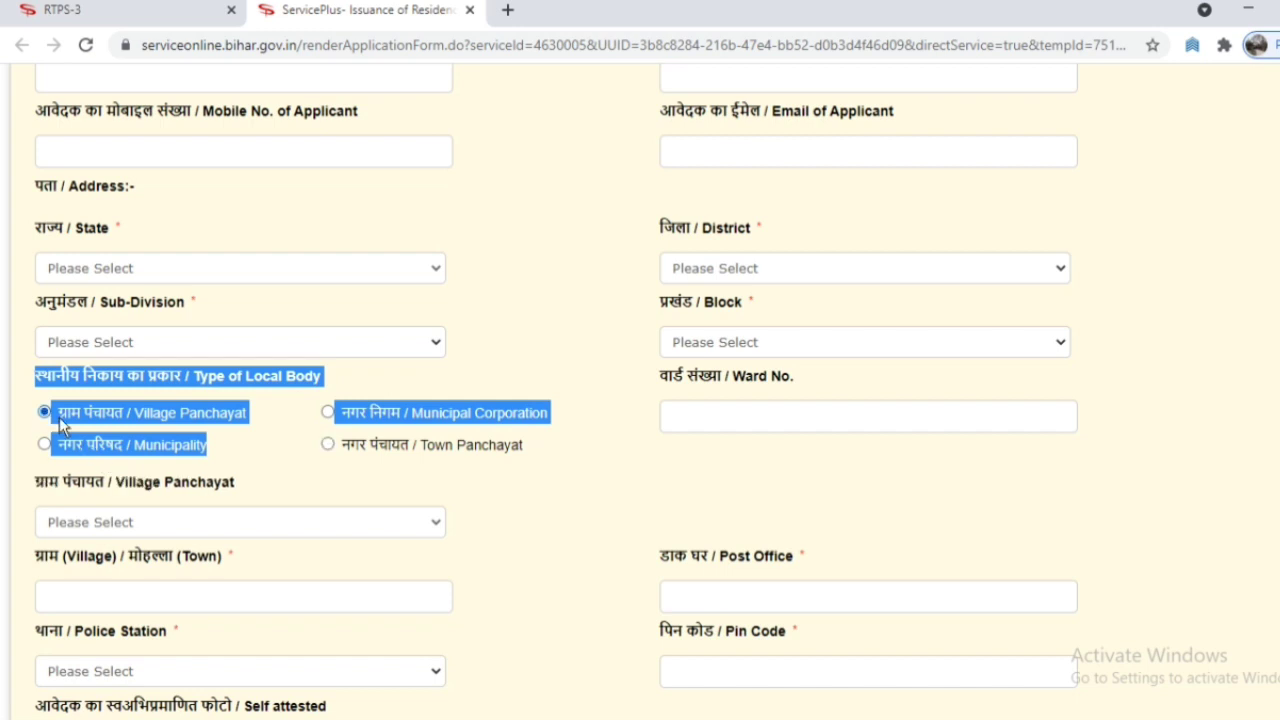
left_click(290, 454)
left_click_drag(320, 376, 887, 388)
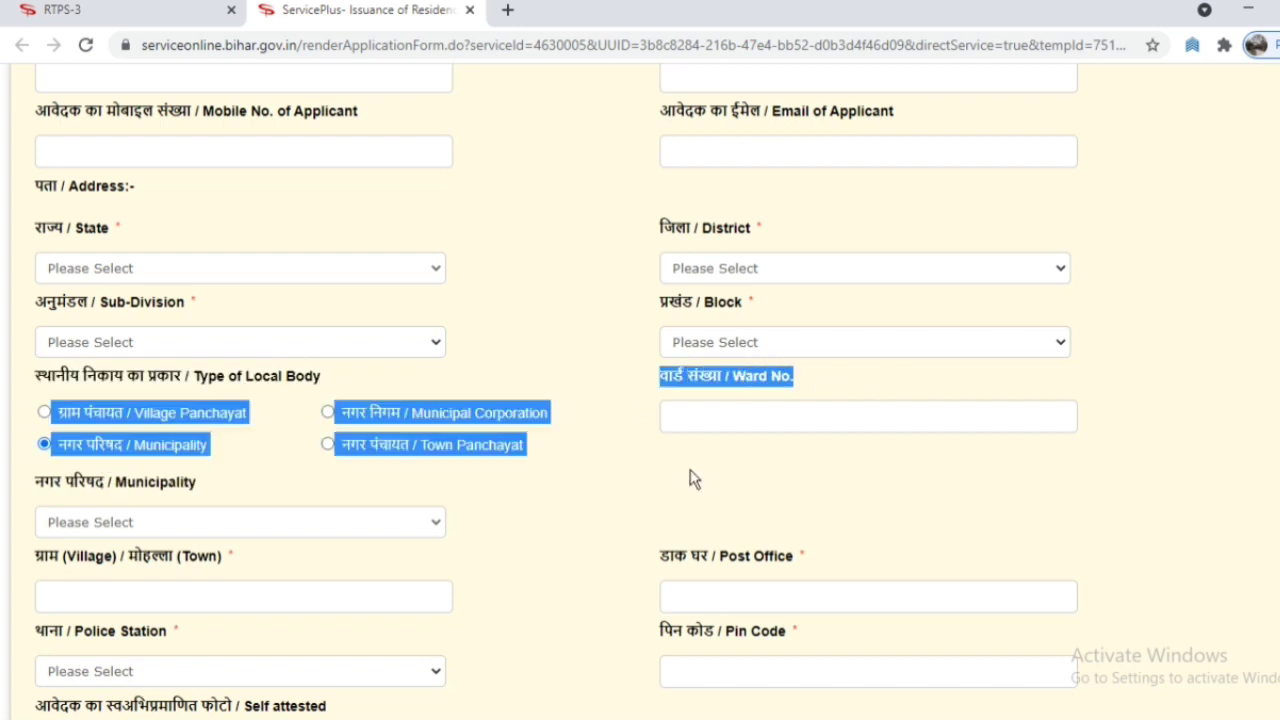
left_click_drag(34, 484, 286, 491)
scroll(286, 494, "down", 1)
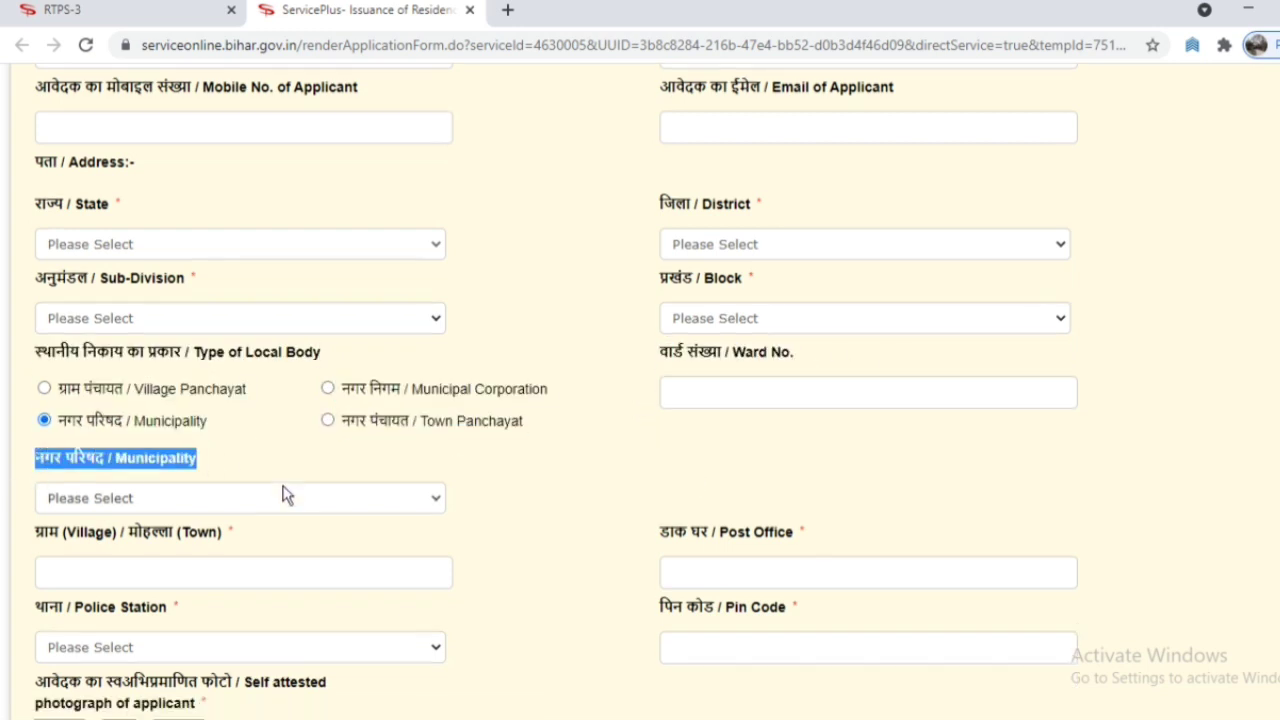
scroll(286, 494, "down", 2)
left_click(200, 334)
left_click(200, 334)
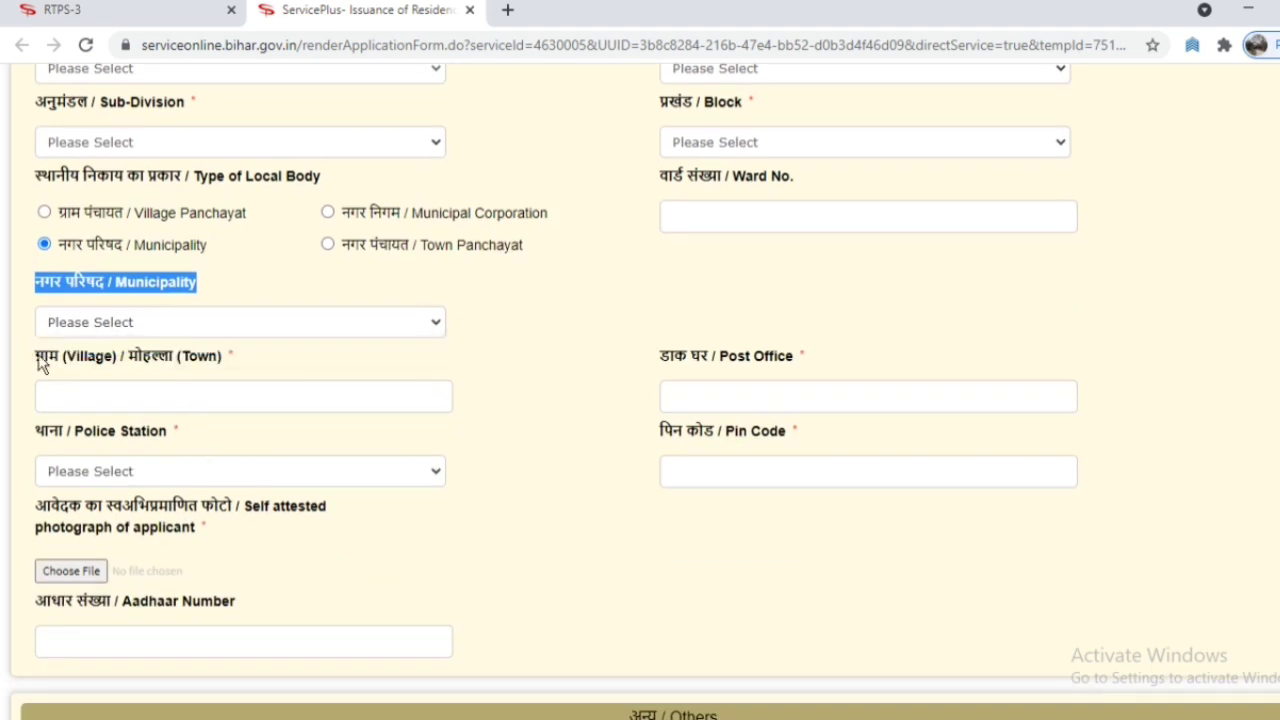
Review the Village/Town, Post Office, Police Station and Pin Code fields
left_click_drag(40, 364, 245, 360)
left_click_drag(660, 356, 738, 396)
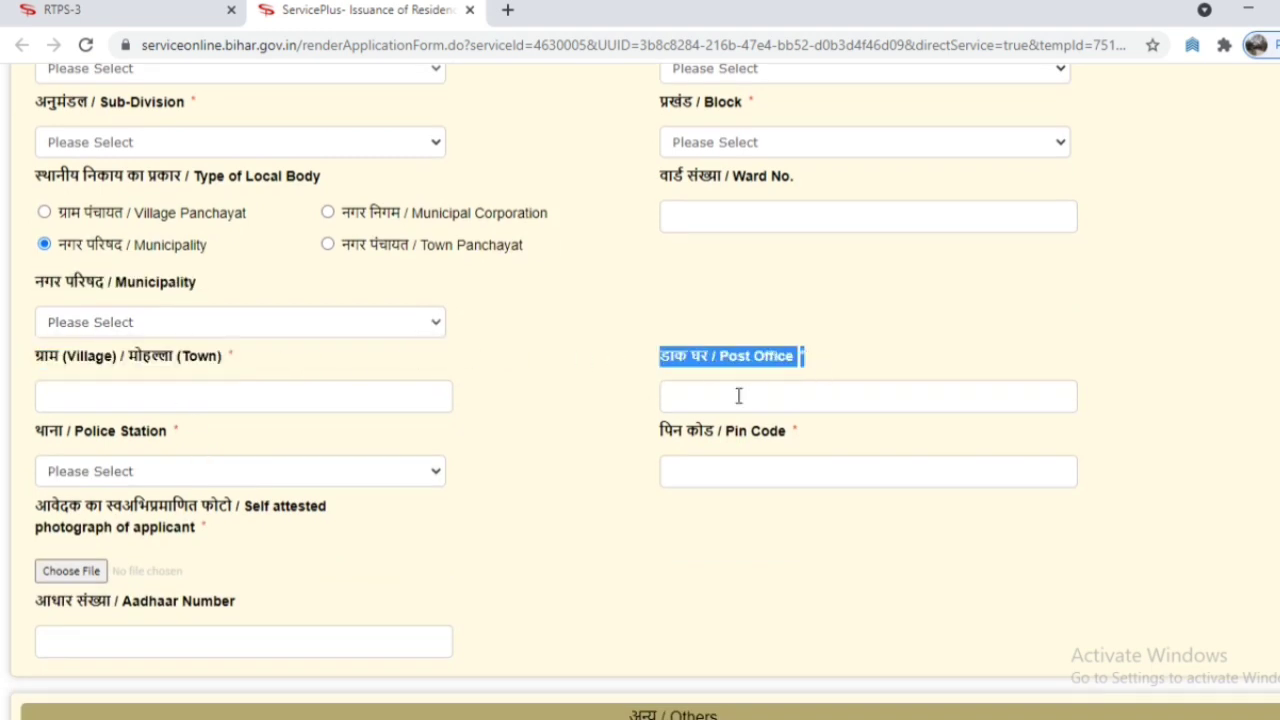
left_click_drag(22, 431, 468, 432)
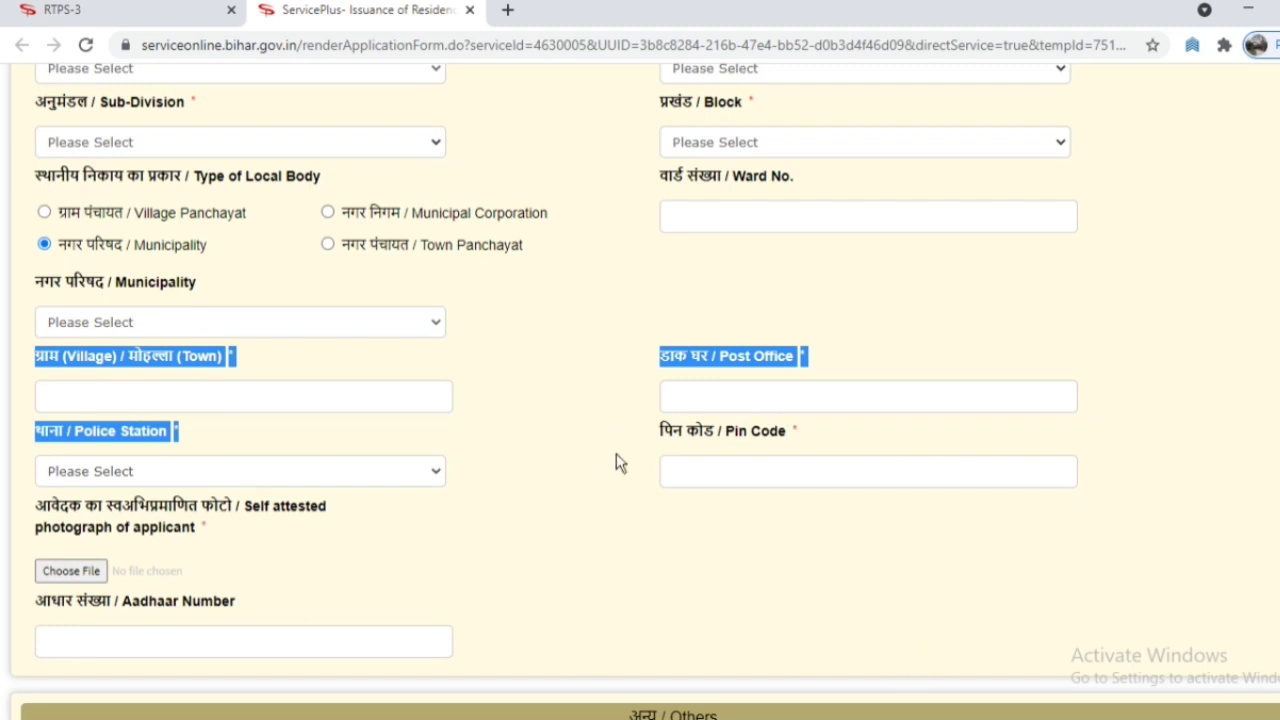
left_click_drag(625, 436, 870, 451)
left_click_drag(668, 436, 800, 436)
Scroll through the police station, photograph, Aadhaar Number and Type of Residence sections
left_click(497, 523)
scroll(499, 523, "down", 2)
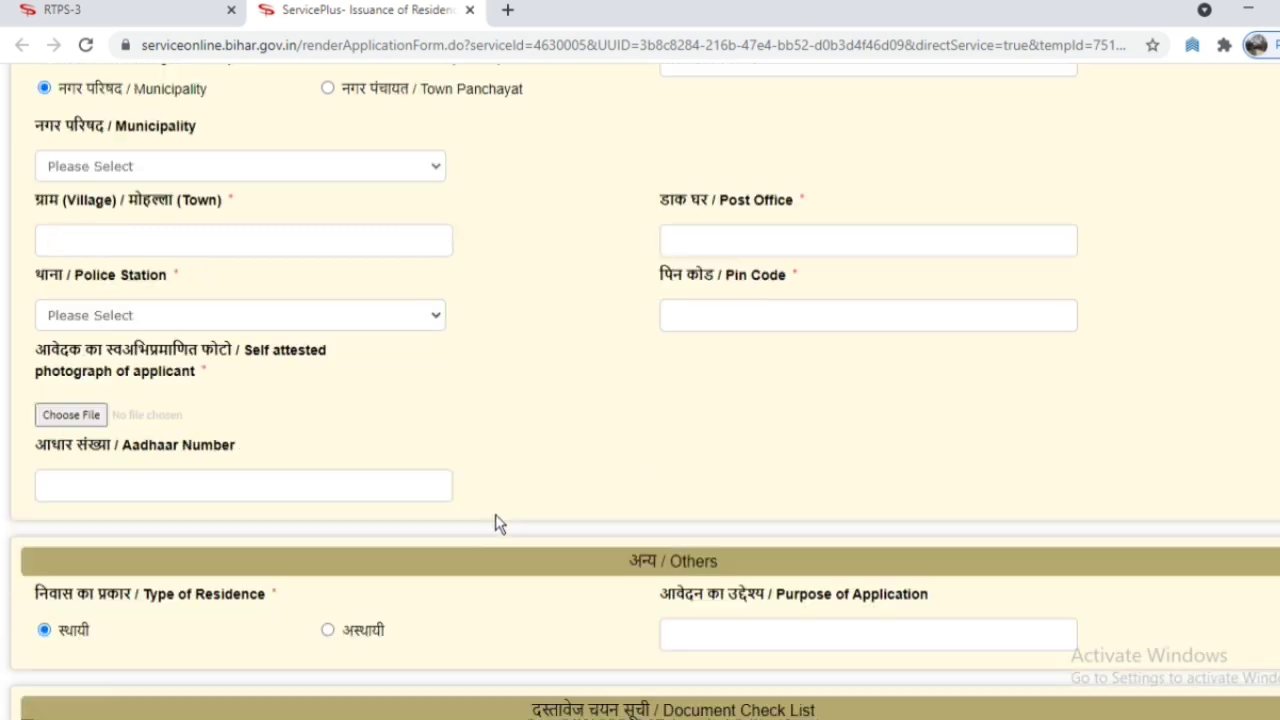
left_click_drag(20, 300, 380, 371)
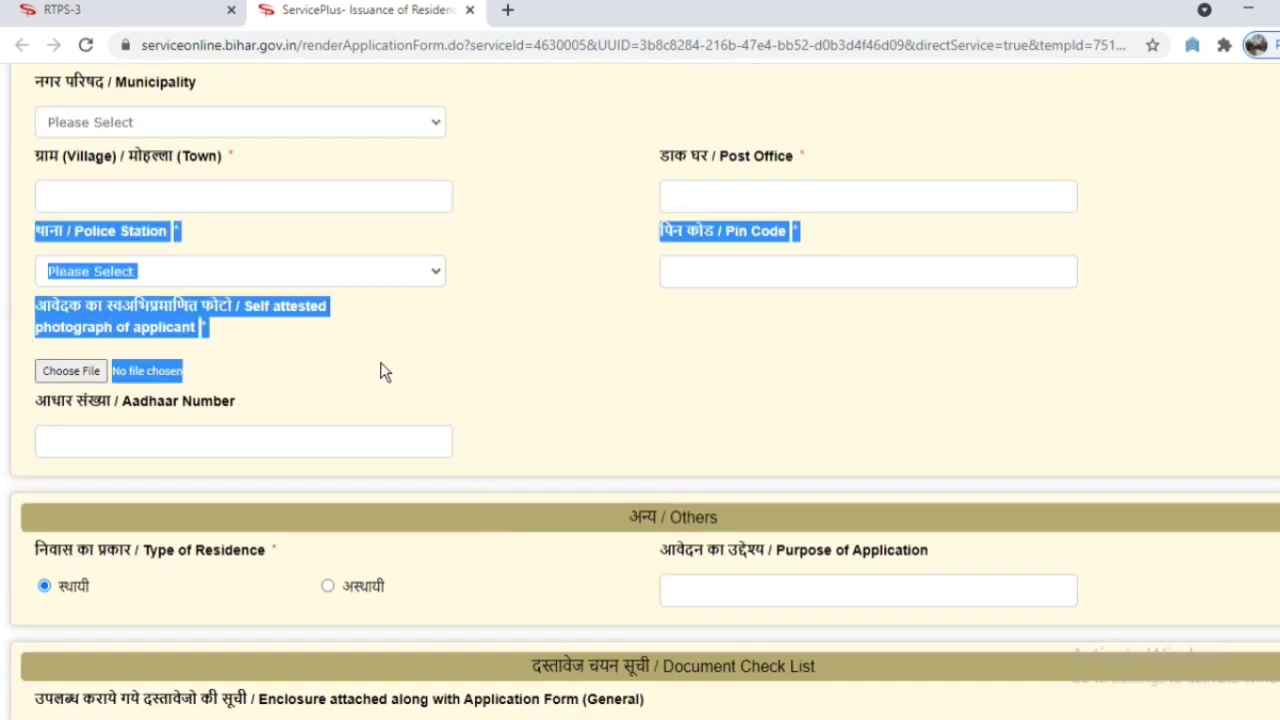
left_click(417, 362)
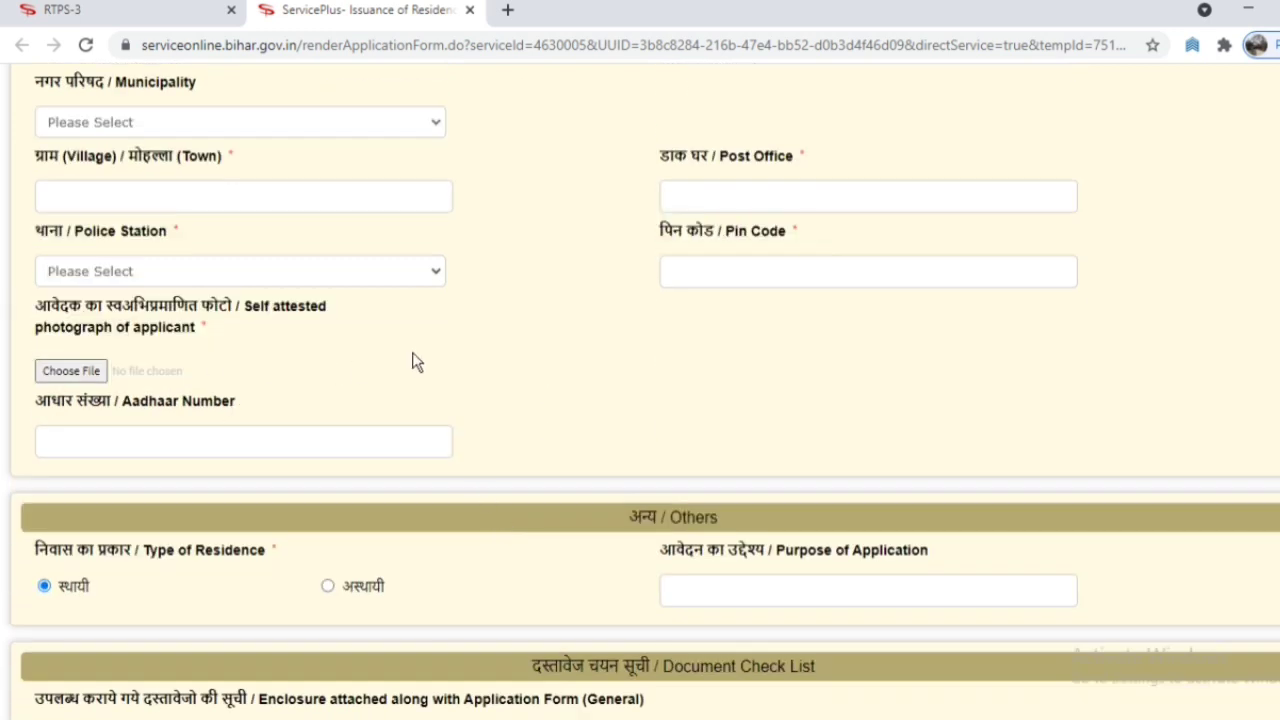
scroll(417, 362, "down", 1)
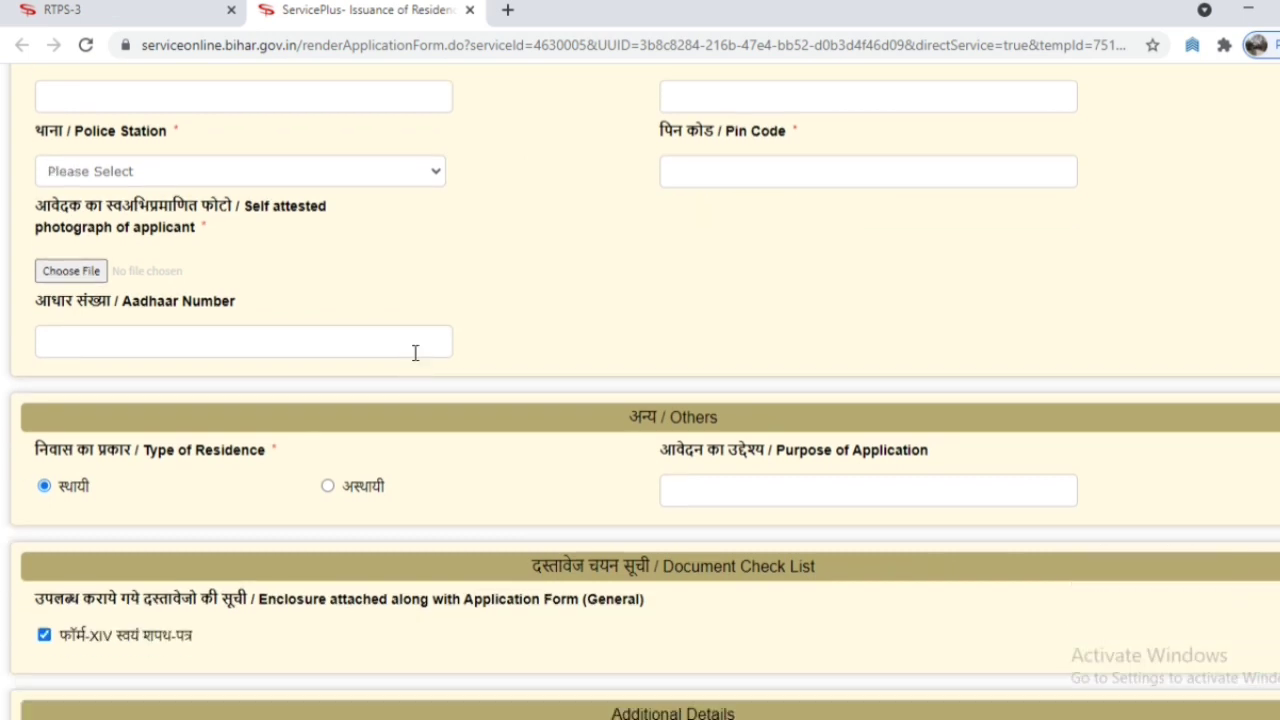
triple_click(38, 305)
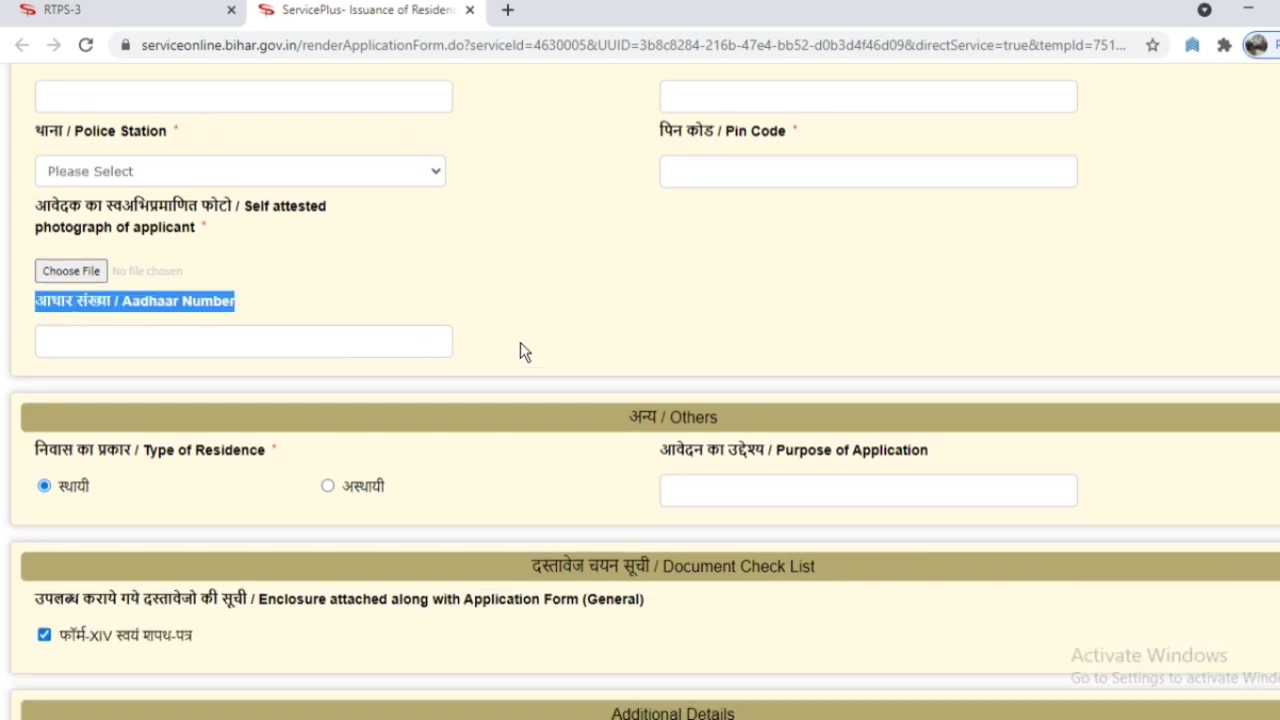
left_click(520, 344)
scroll(488, 349, "down", 1)
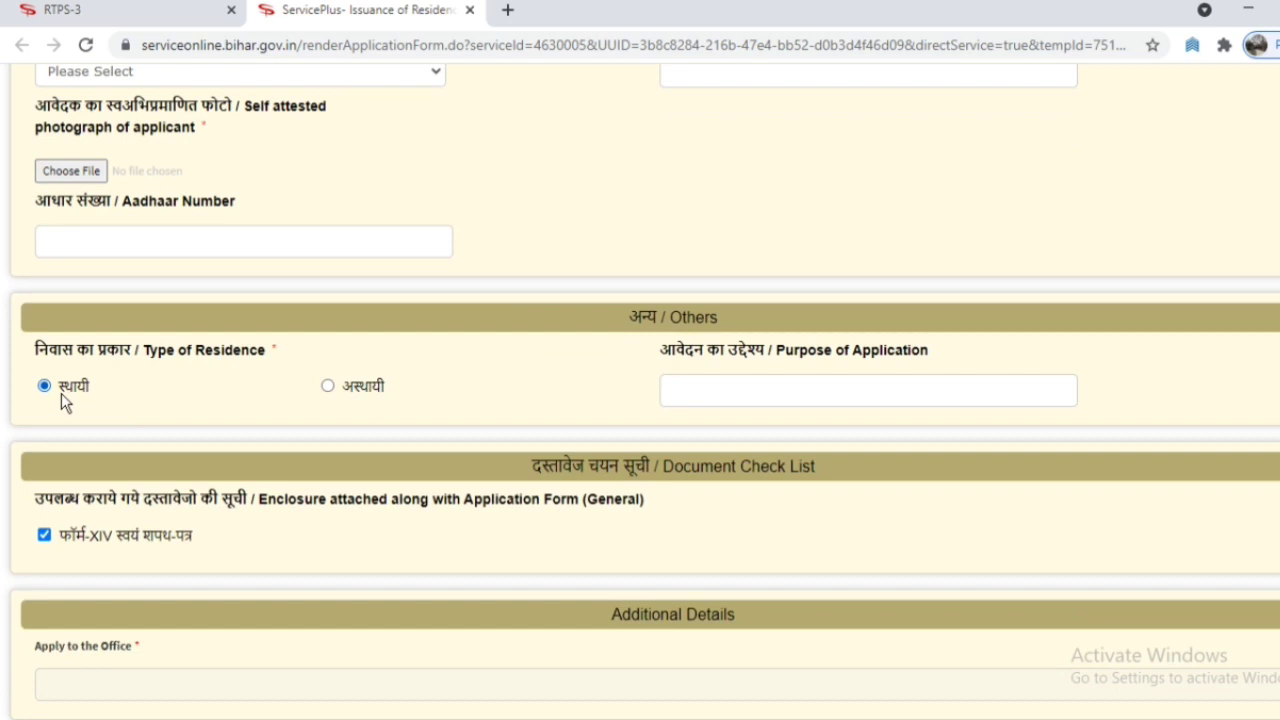
left_click_drag(49, 381, 434, 400)
scroll(461, 375, "down", 2)
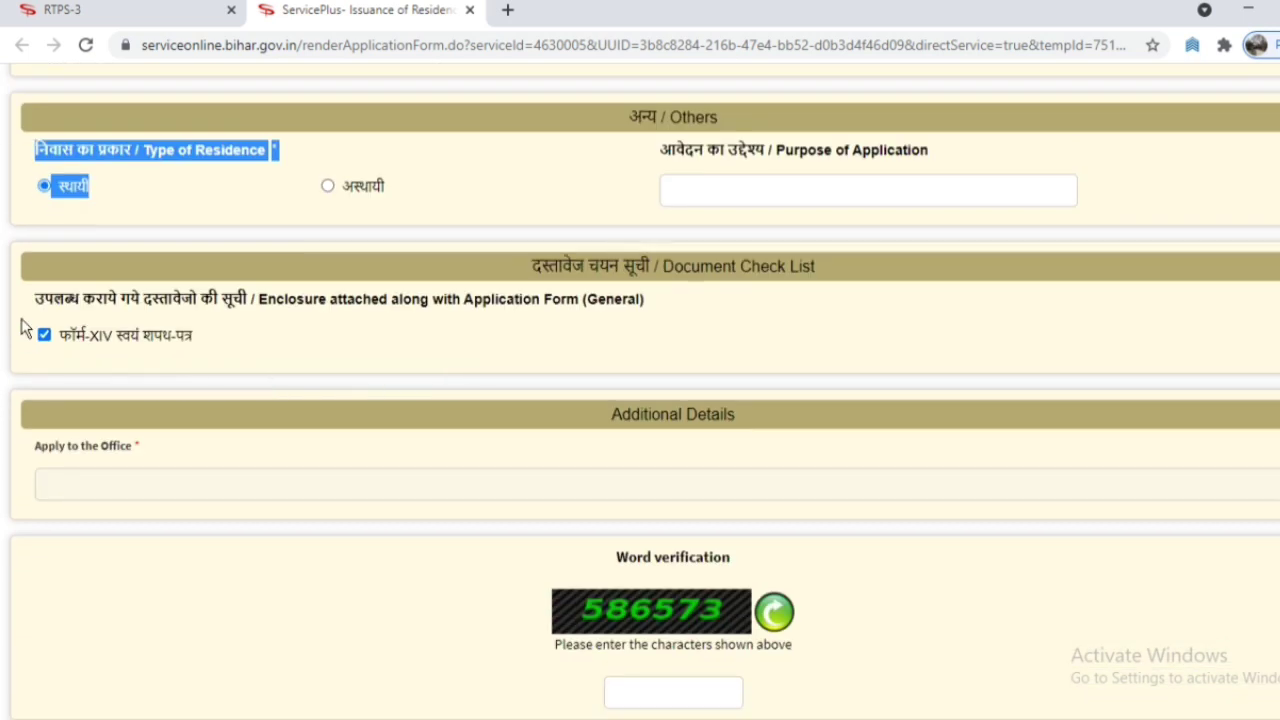
Untick the Form-XIV declaration and move to the word verification box
left_click_drag(22, 322, 286, 354)
left_click(288, 356)
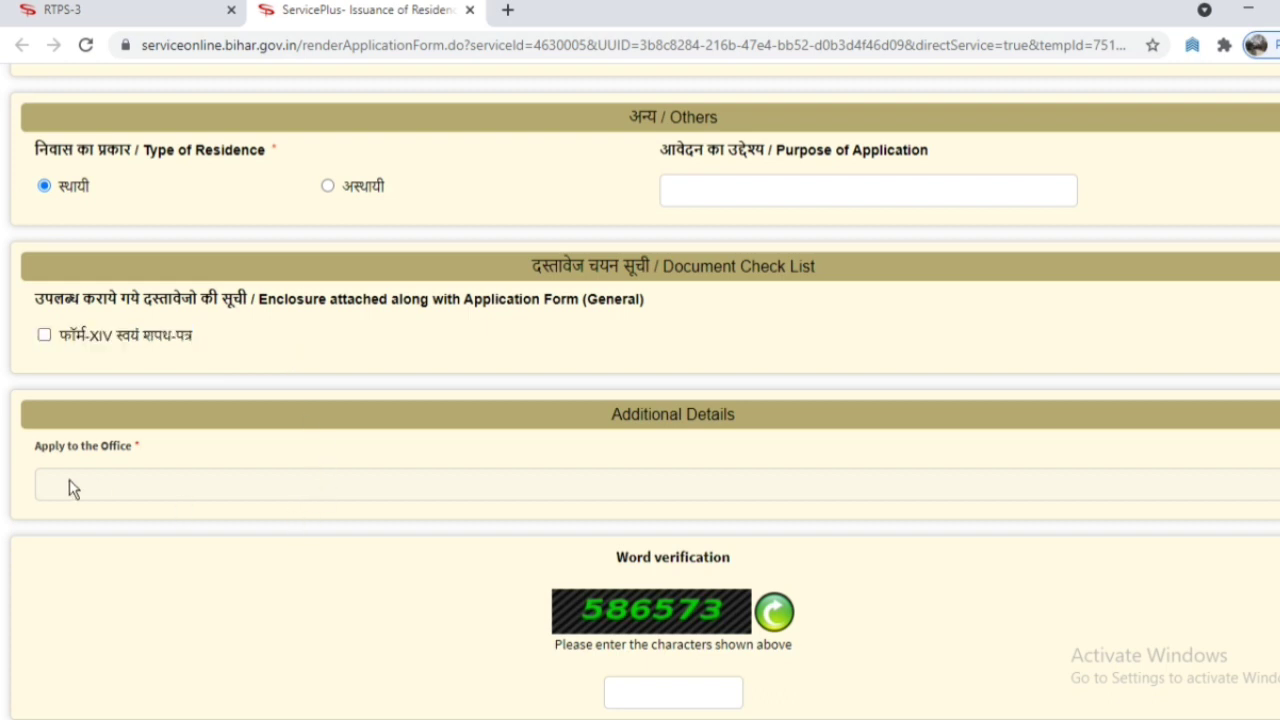
left_click_drag(615, 557, 745, 645)
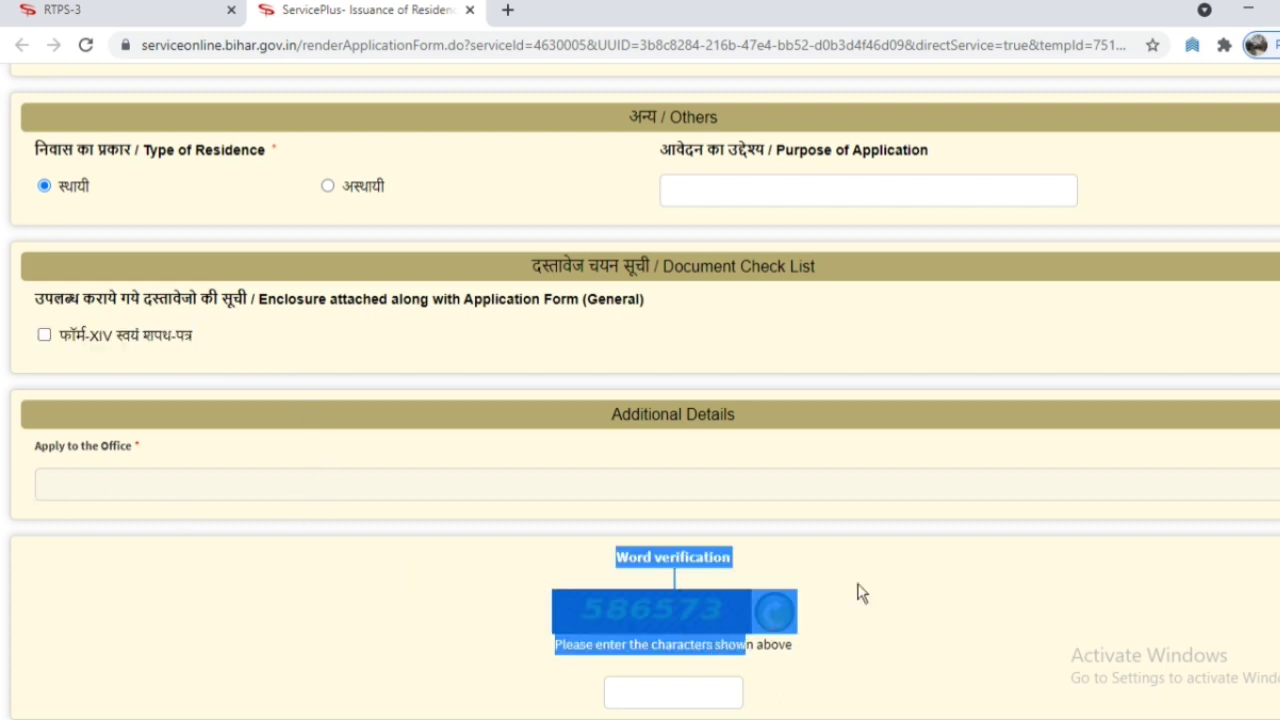
scroll(880, 580, "down", 1)
left_click(890, 565)
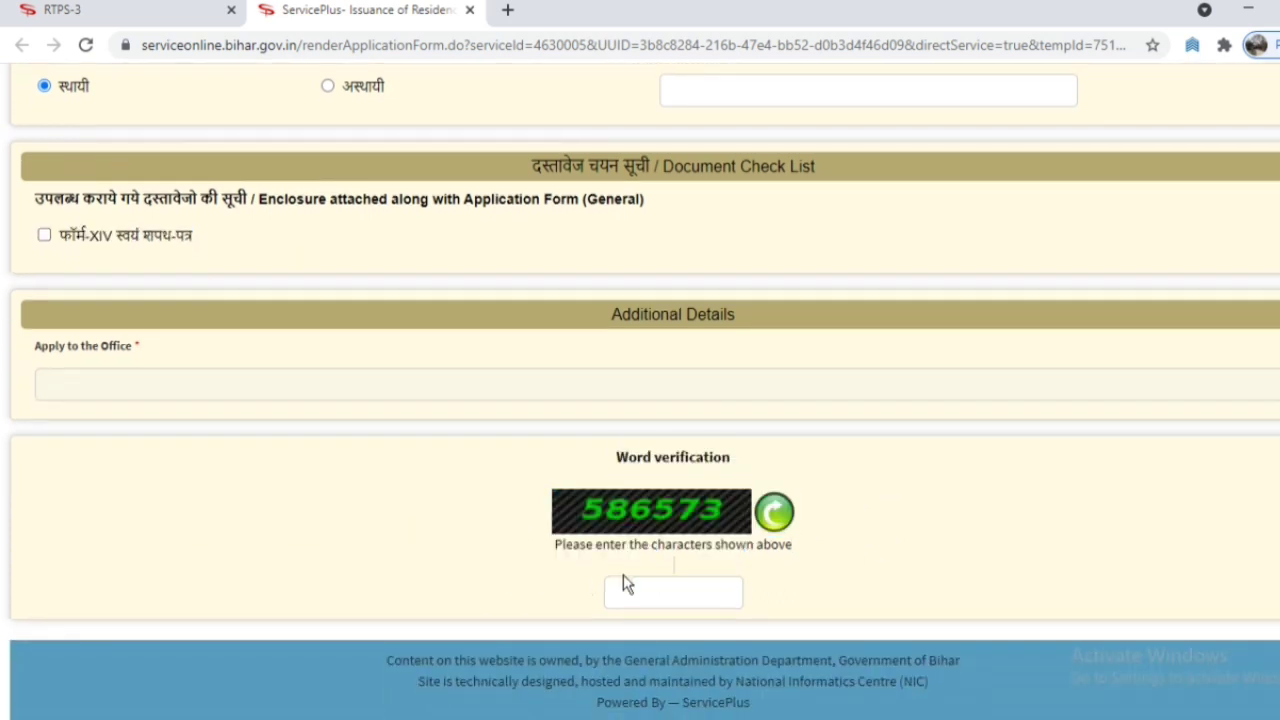
left_click(691, 589)
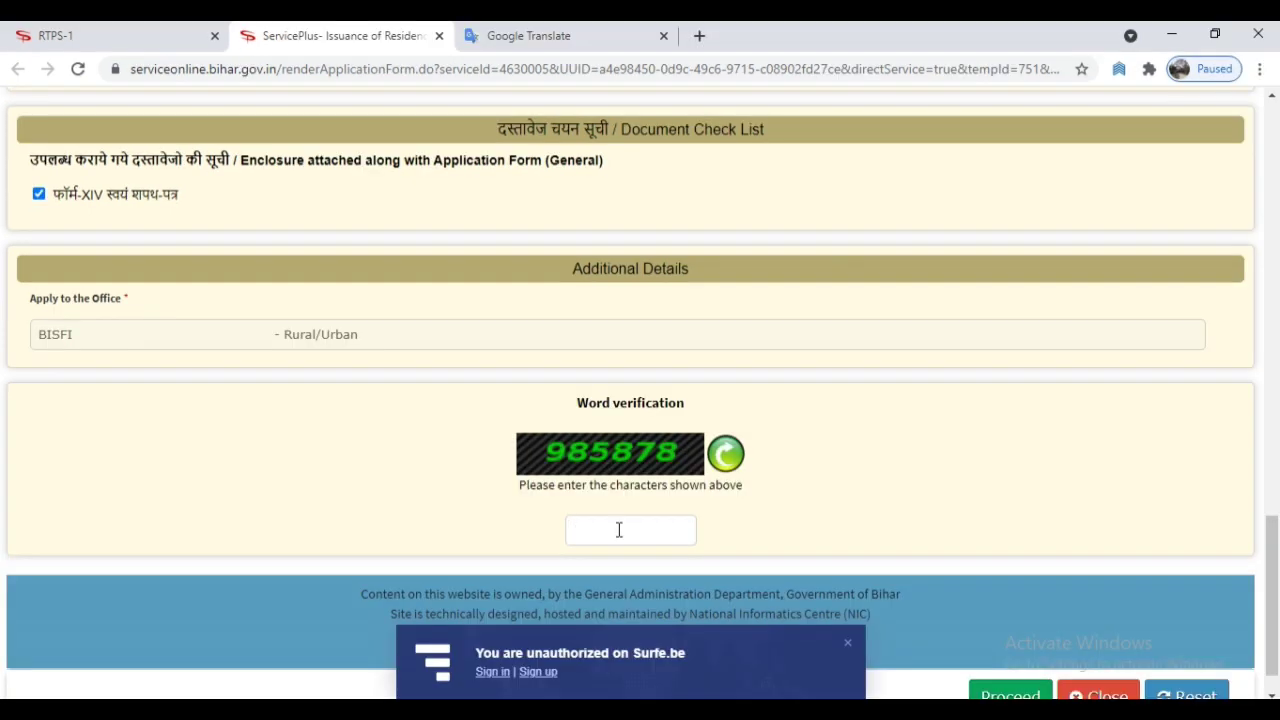
Paste the captcha characters into word verification, proceed, and accept the confirmation notice
left_click(619, 530)
scroll(445, 402, "down", 1)
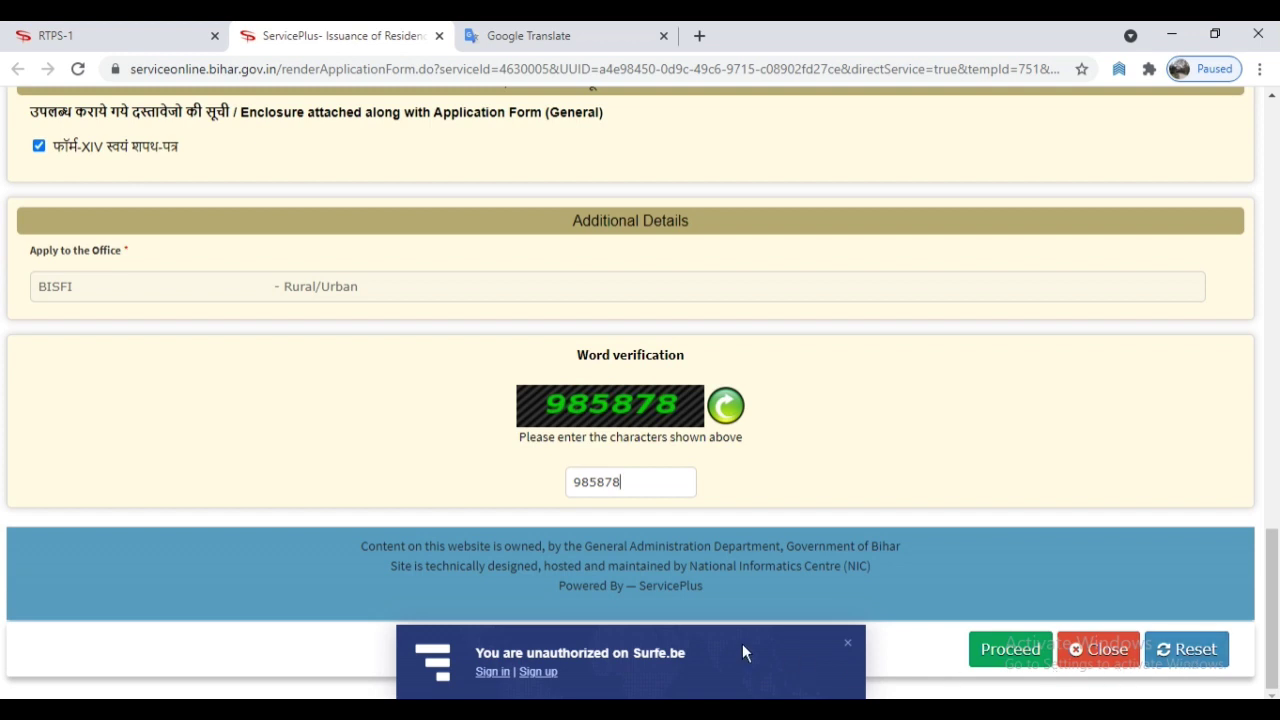
left_click(1006, 651)
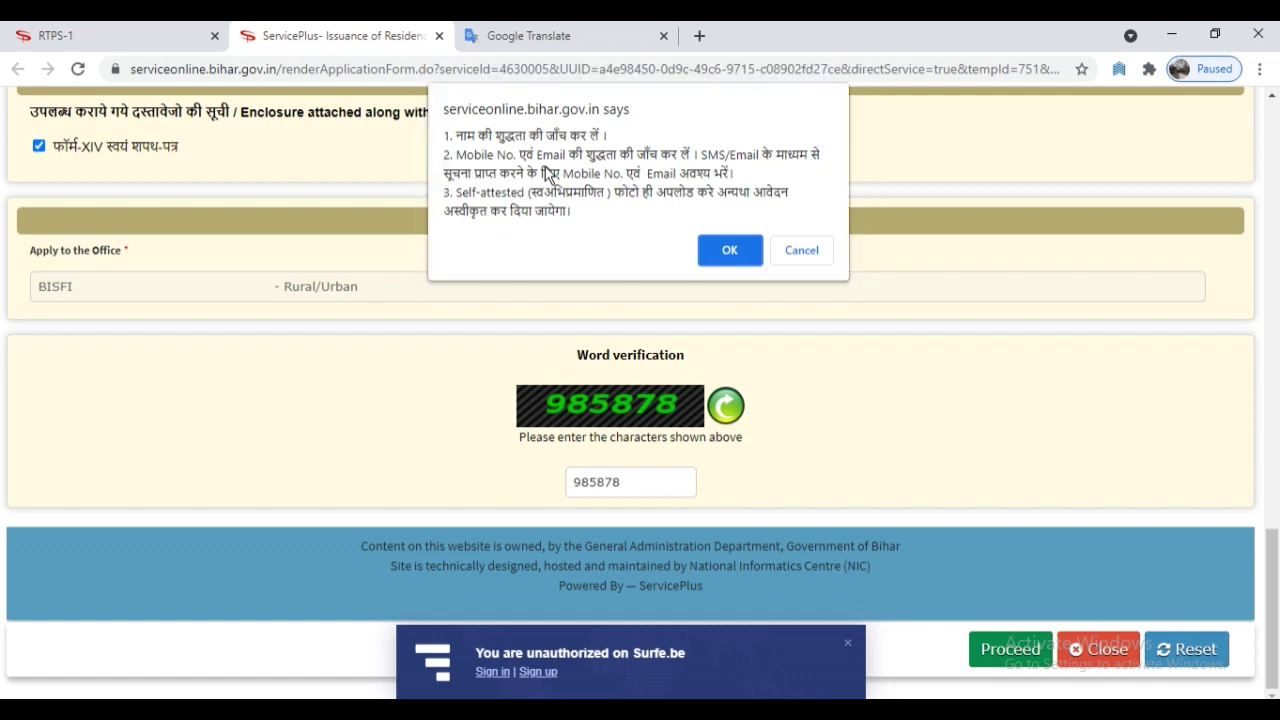
left_click(726, 264)
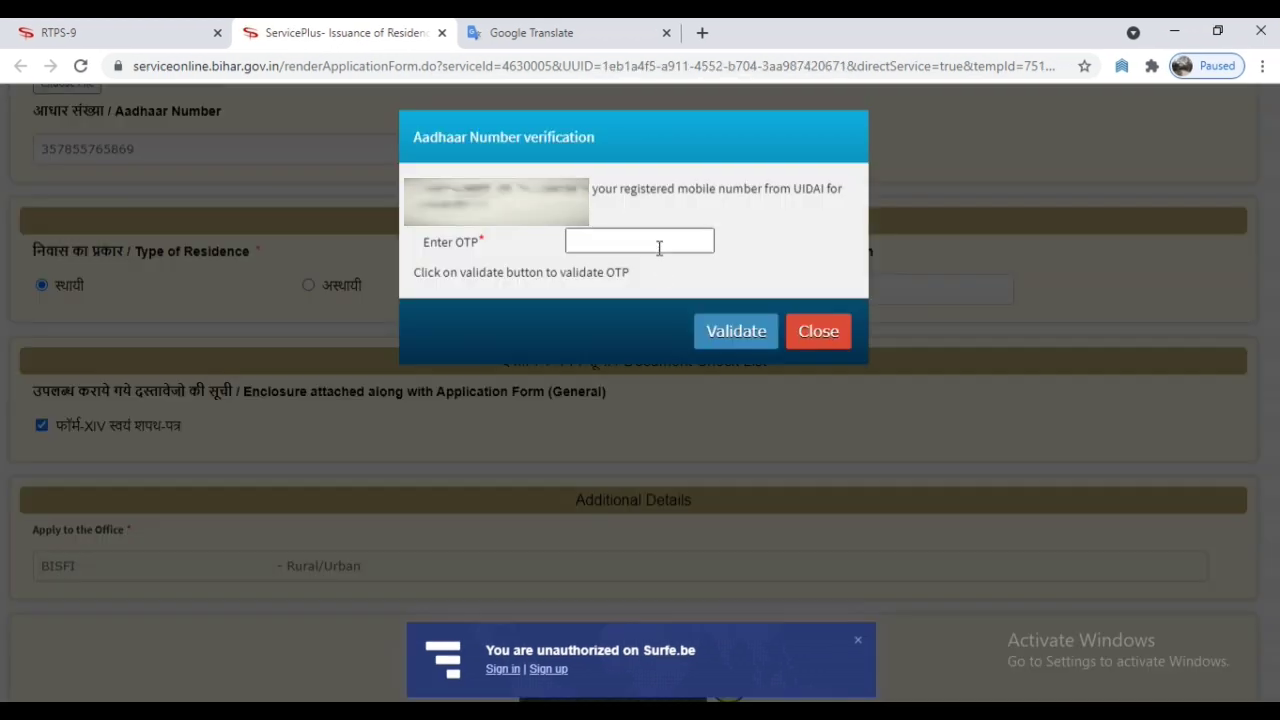
Enter the Aadhaar one-time code, validate it, and dismiss the Aadhaar Verified notice
left_click(659, 244)
left_click(731, 338)
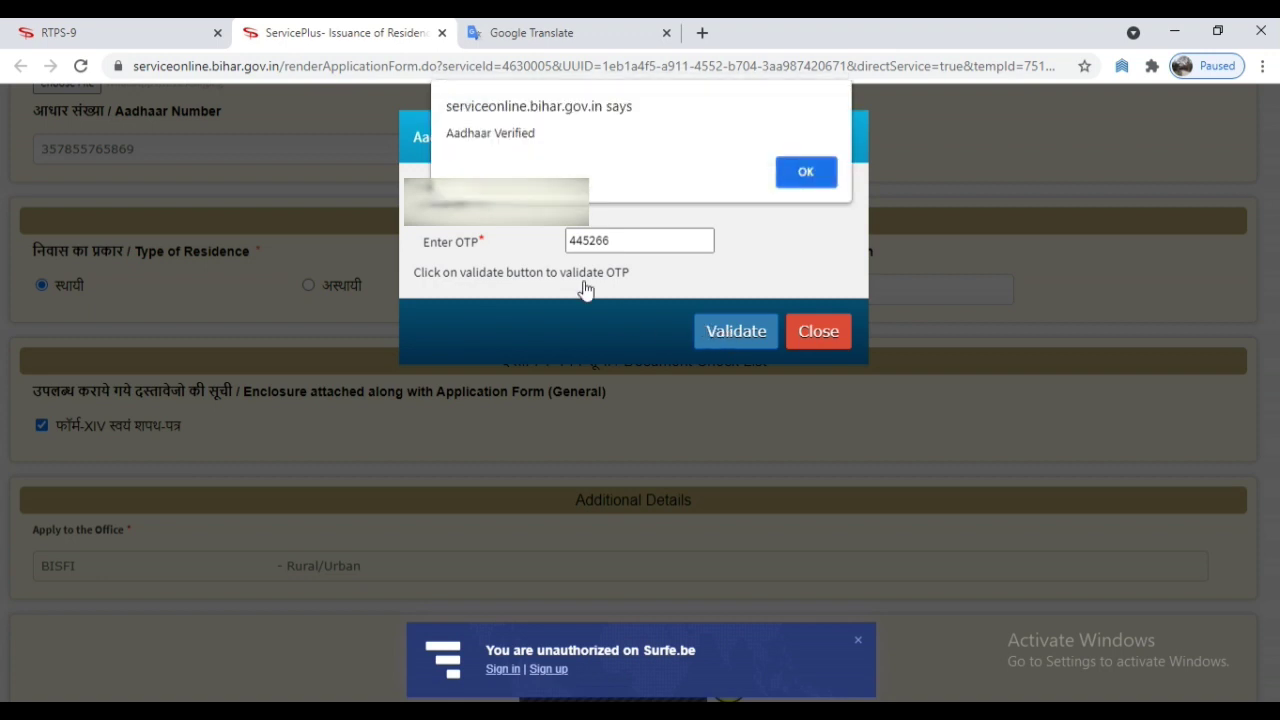
left_click(800, 172)
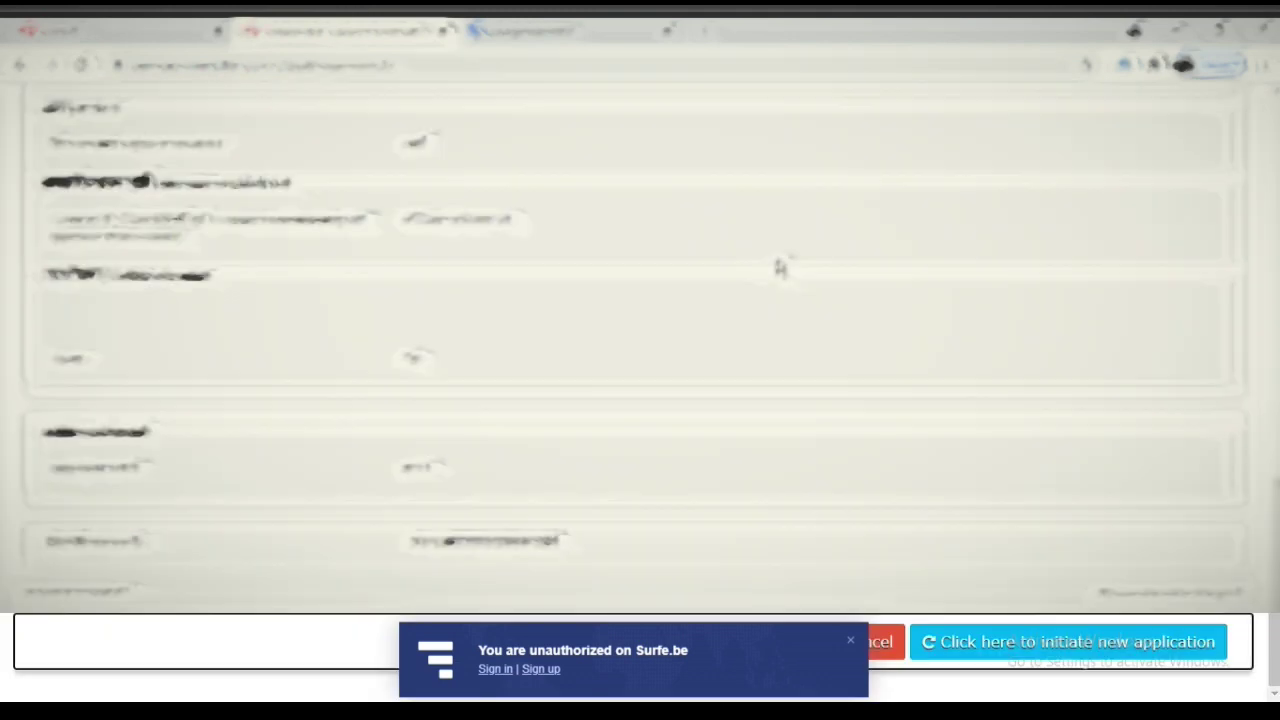
Scroll through the draft application preview and close the Surfe.be notification
scroll(380, 322, "up", 6)
scroll(385, 322, "up", 8)
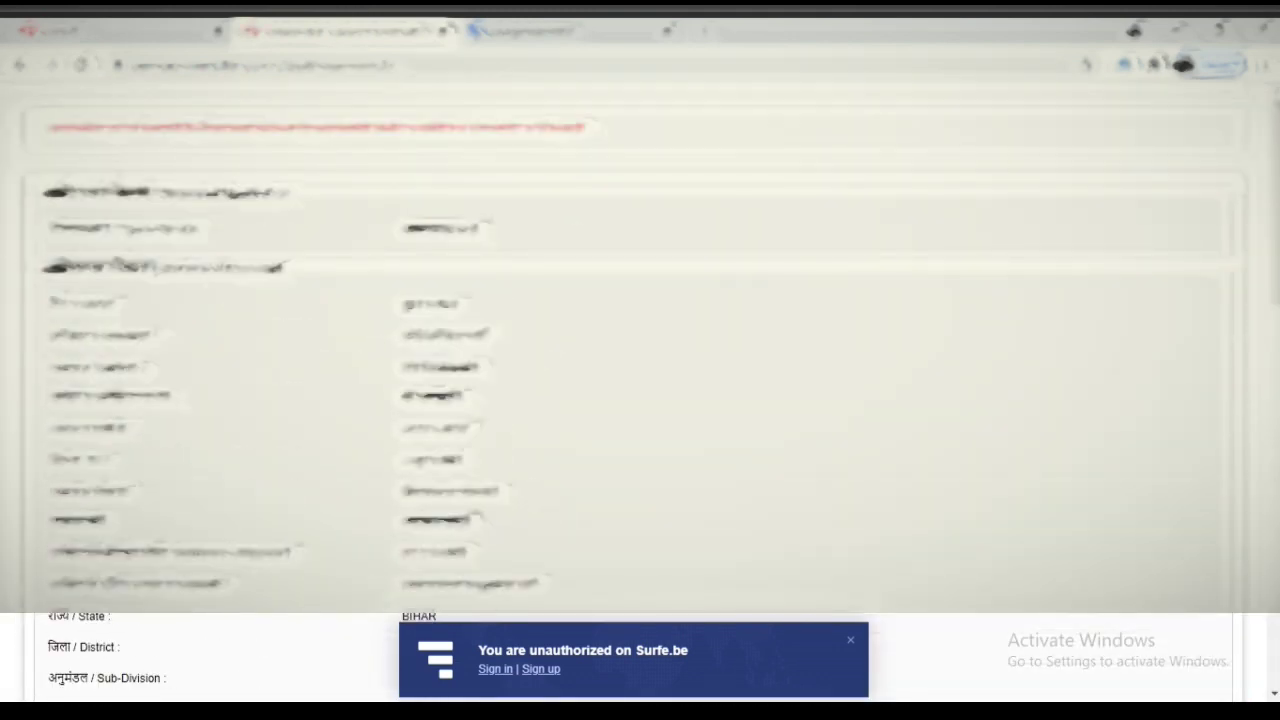
scroll(160, 250, "down", 5)
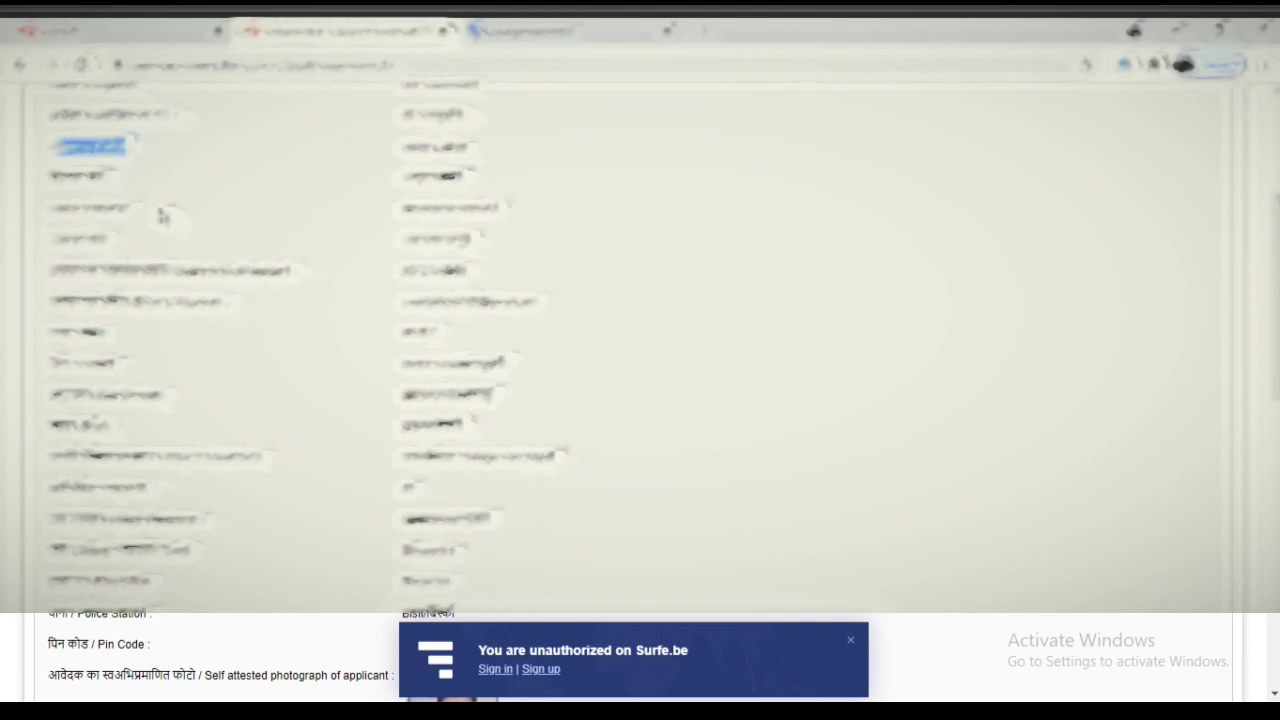
scroll(160, 216, "down", 5)
scroll(160, 216, "down", 4)
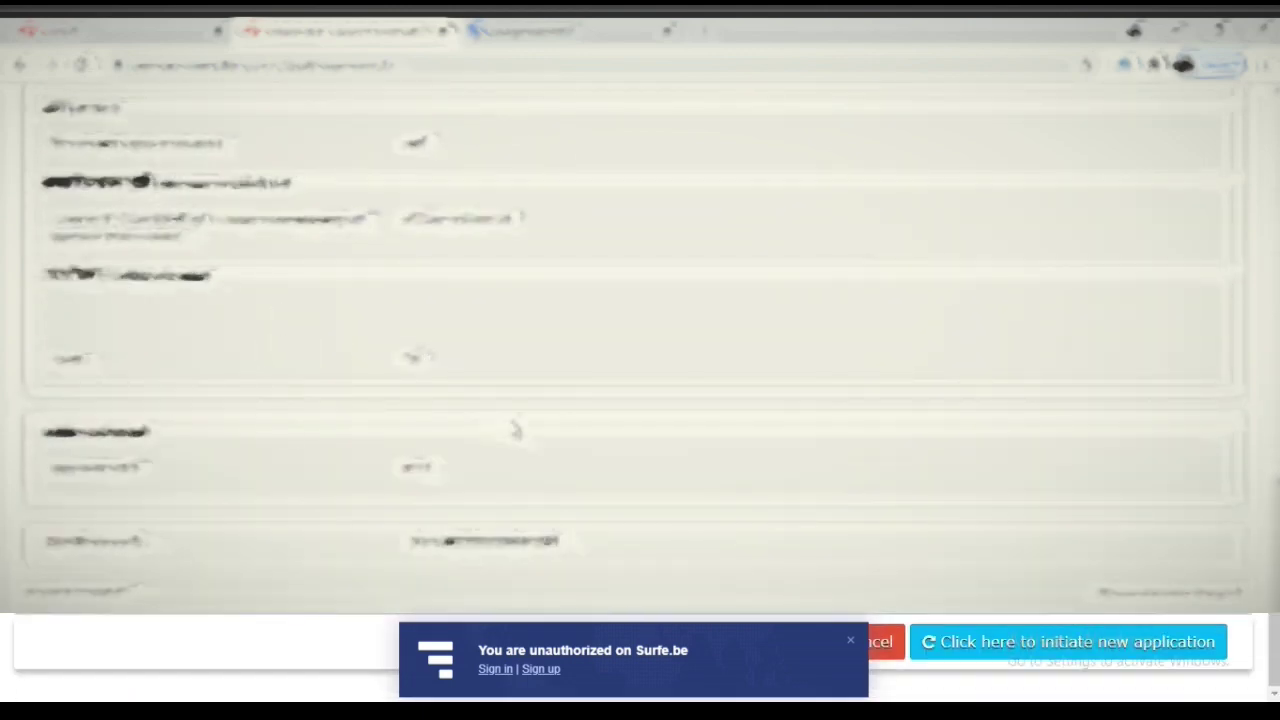
left_click(851, 644)
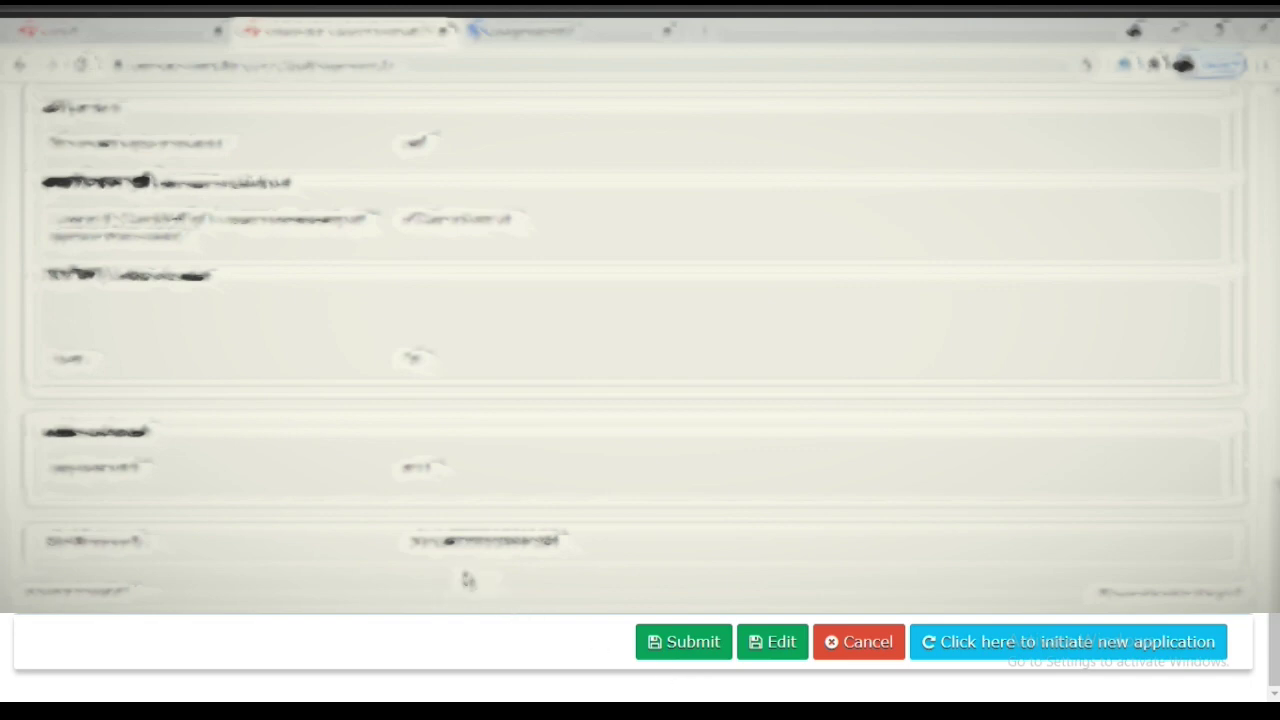
Submit the Residence Certificate application, export its acknowledgement to PDF, and open the downloaded 102 KB file
left_click(676, 641)
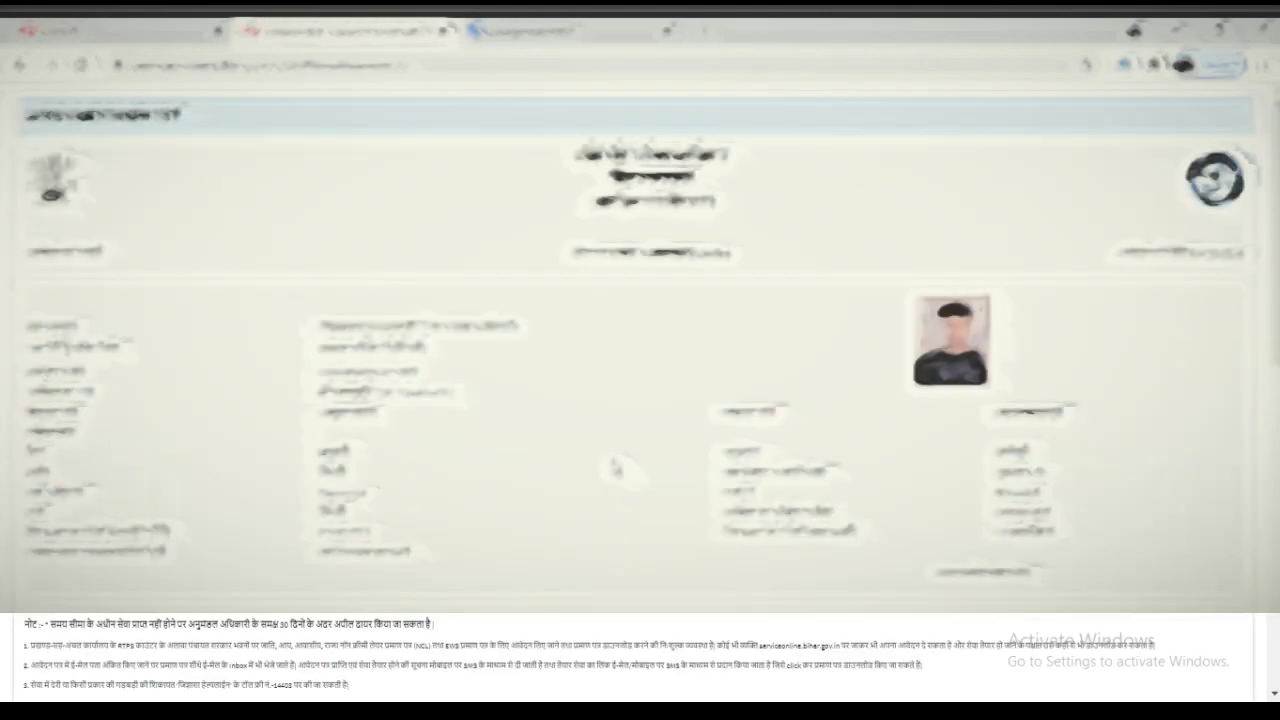
scroll(630, 380, "down", 10)
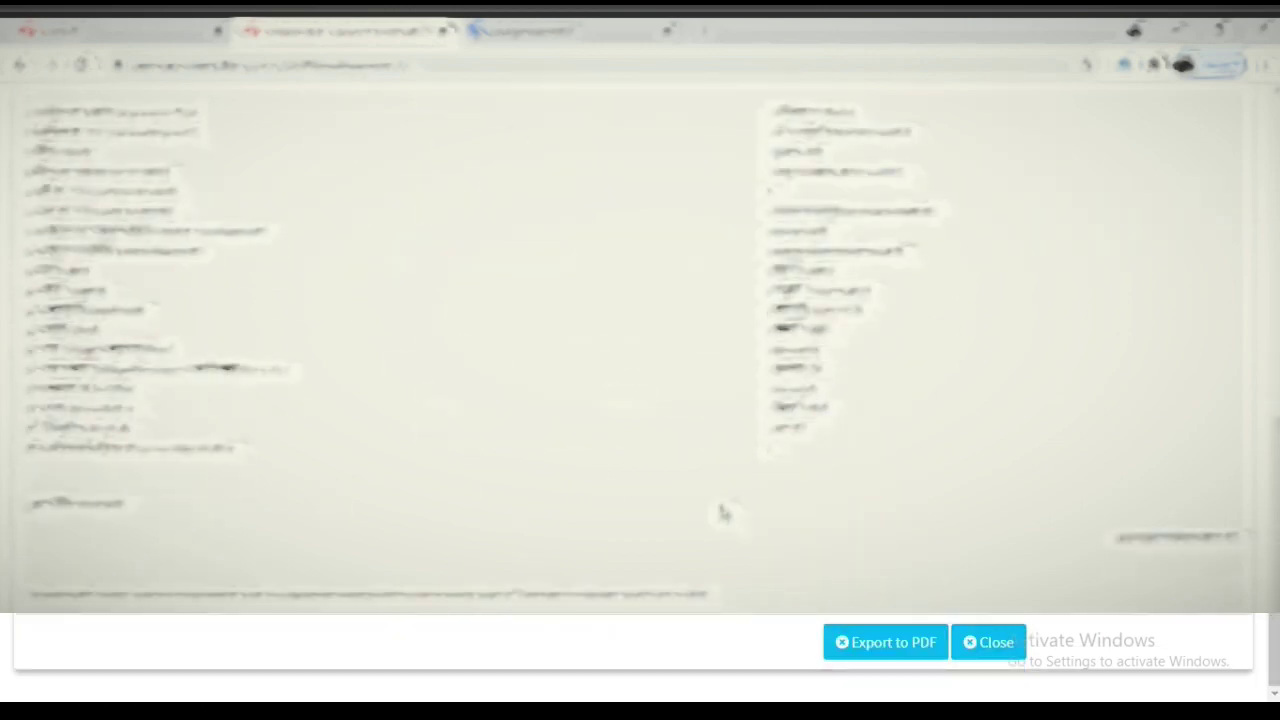
left_click(886, 645)
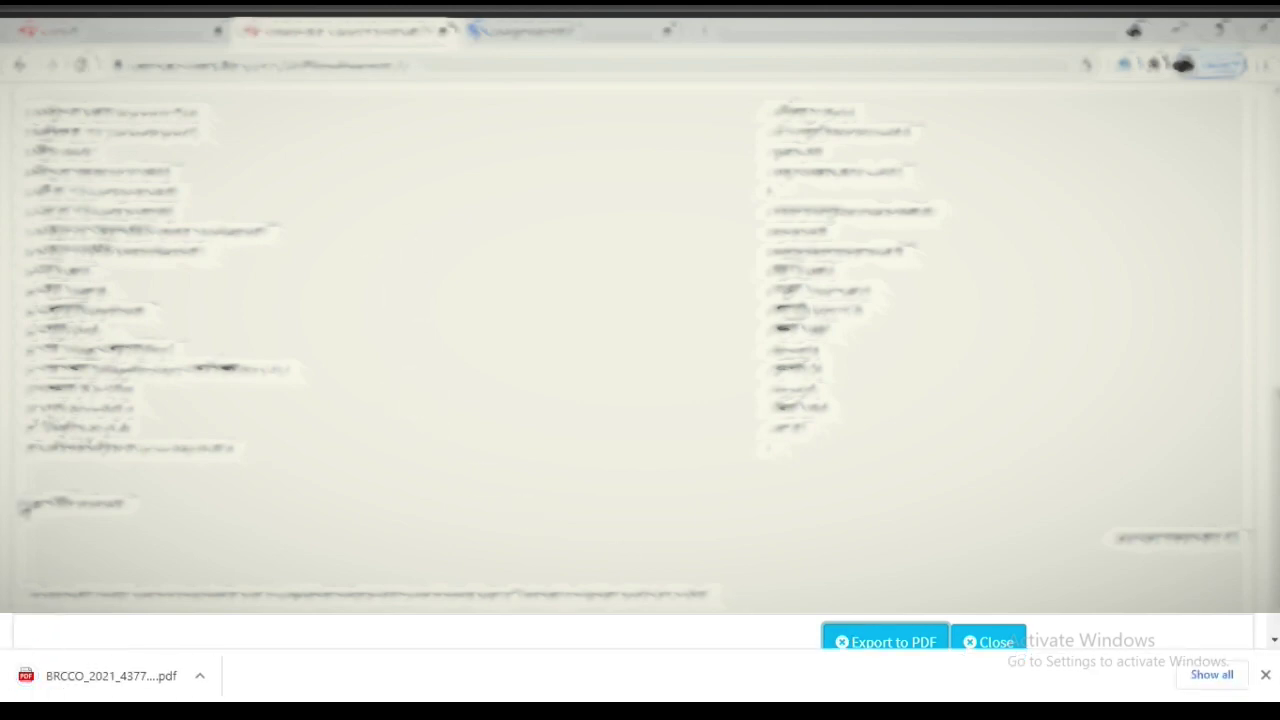
left_click_drag(72, 503, 209, 517)
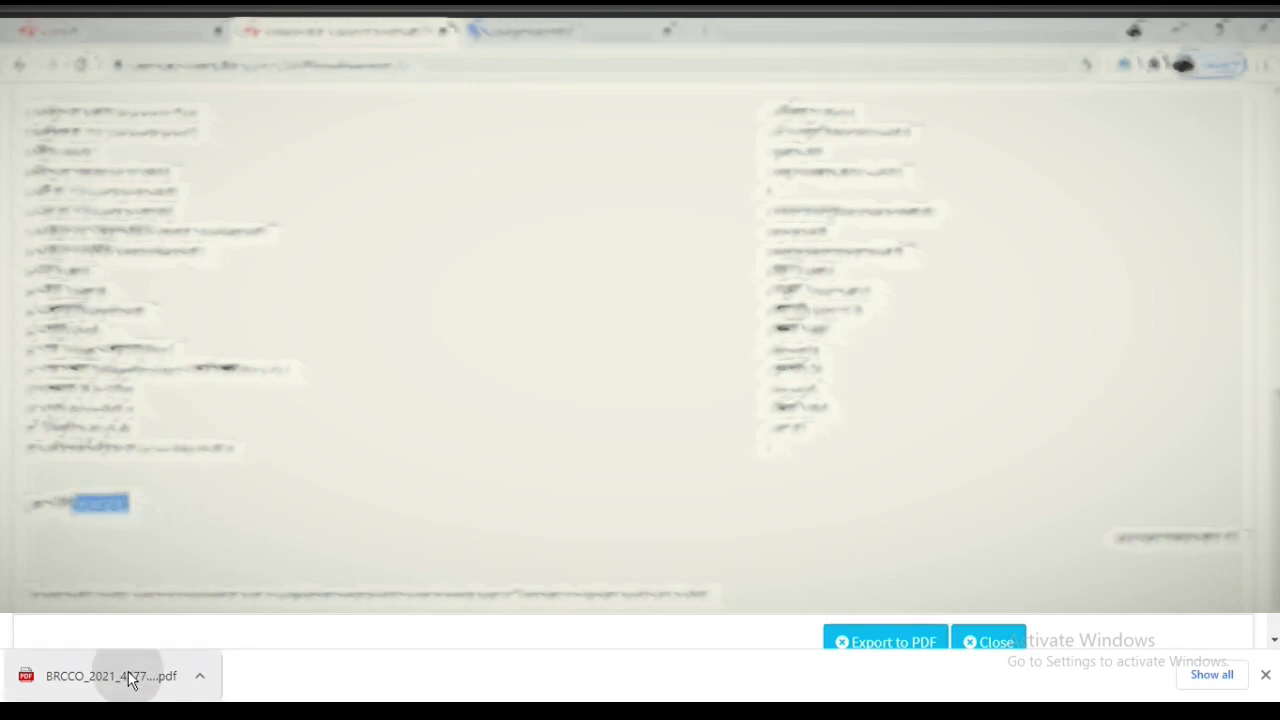
left_click(131, 676)
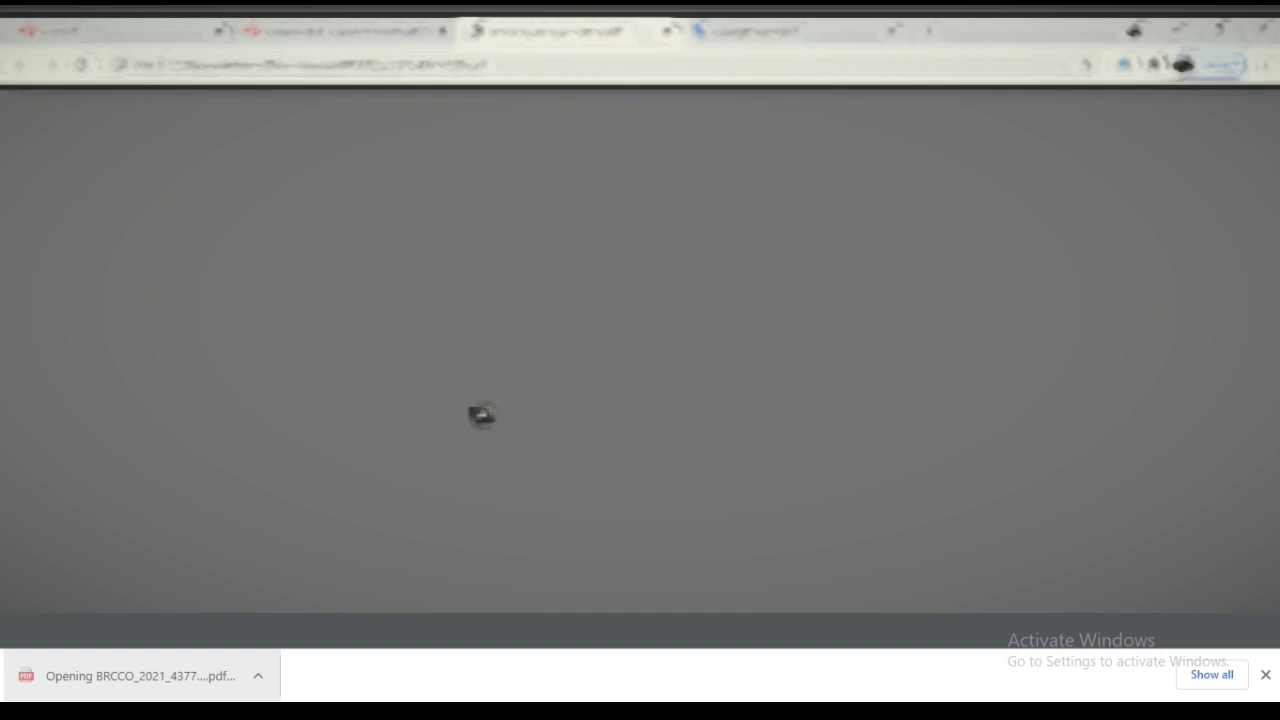